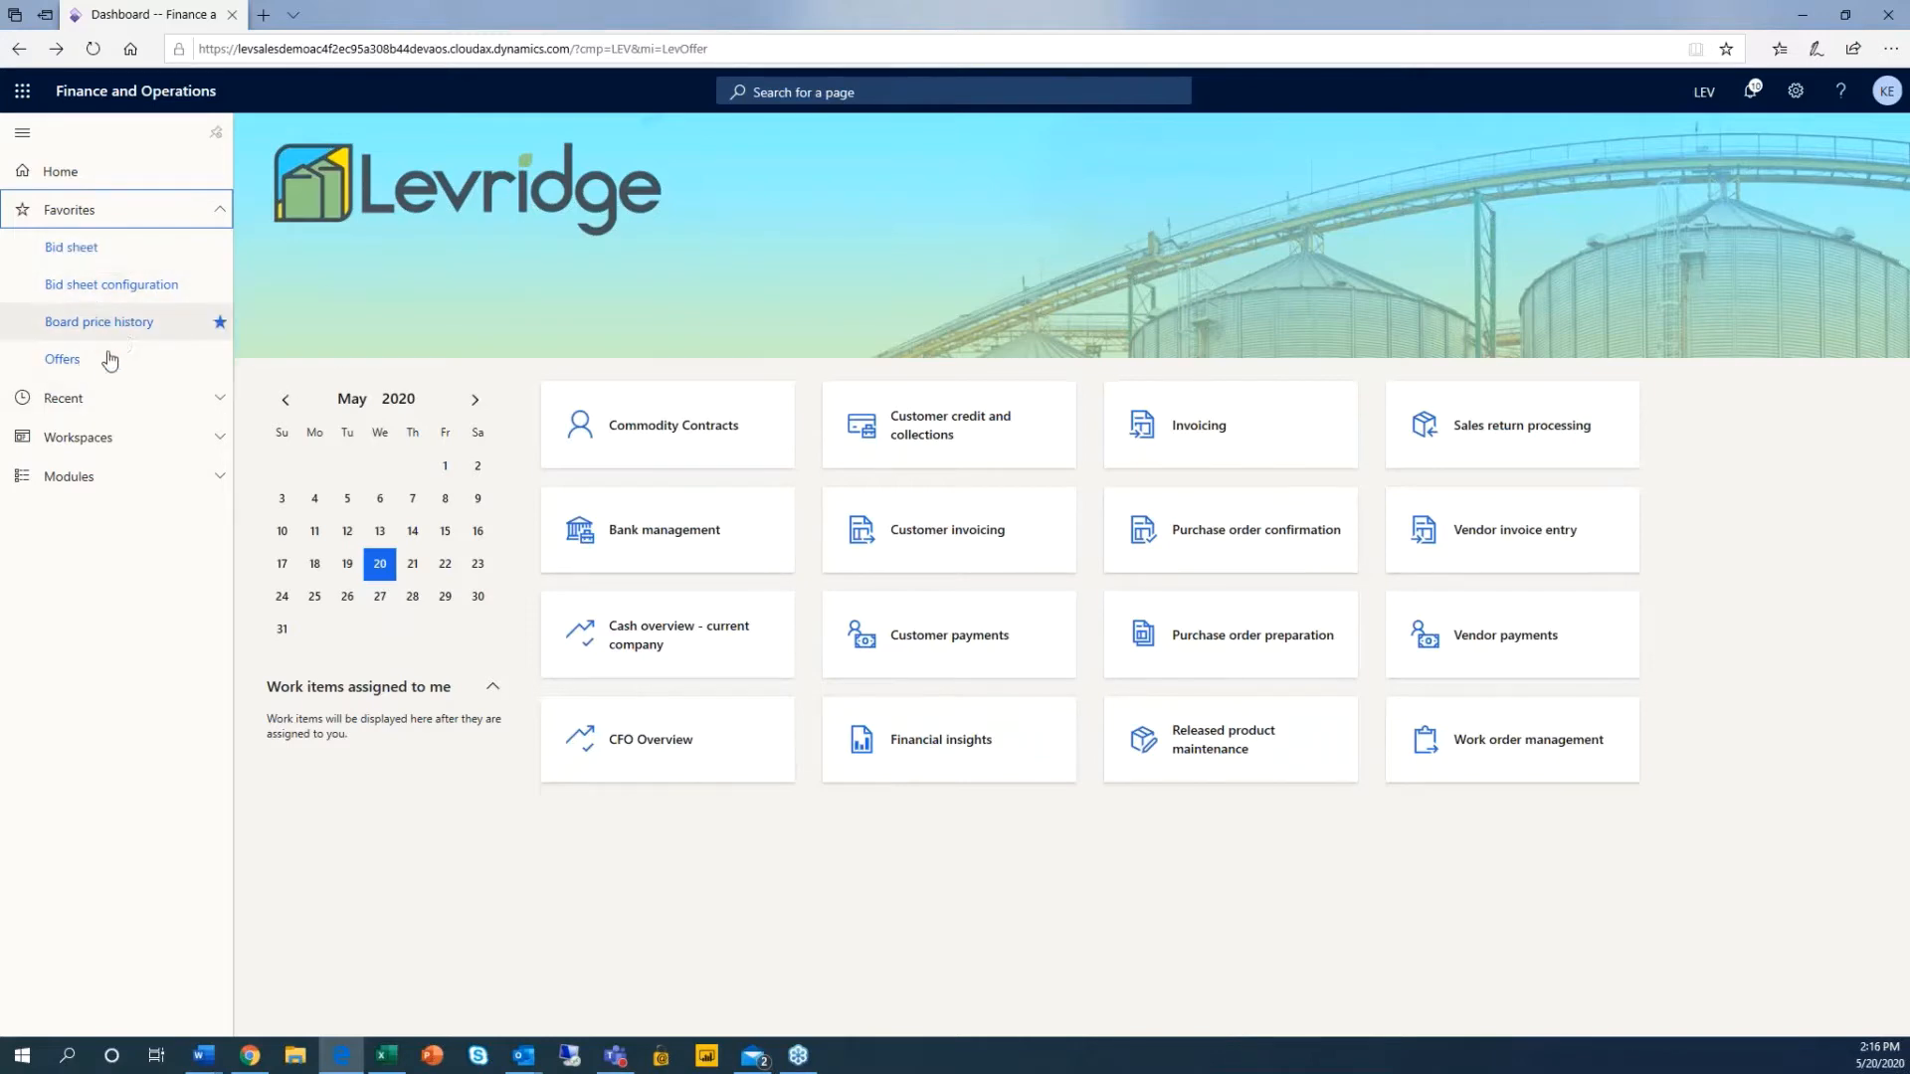
Step: Look over the pages of the Commodity accounting module, and open the Bid sheet from the favorites
left_click(221, 486)
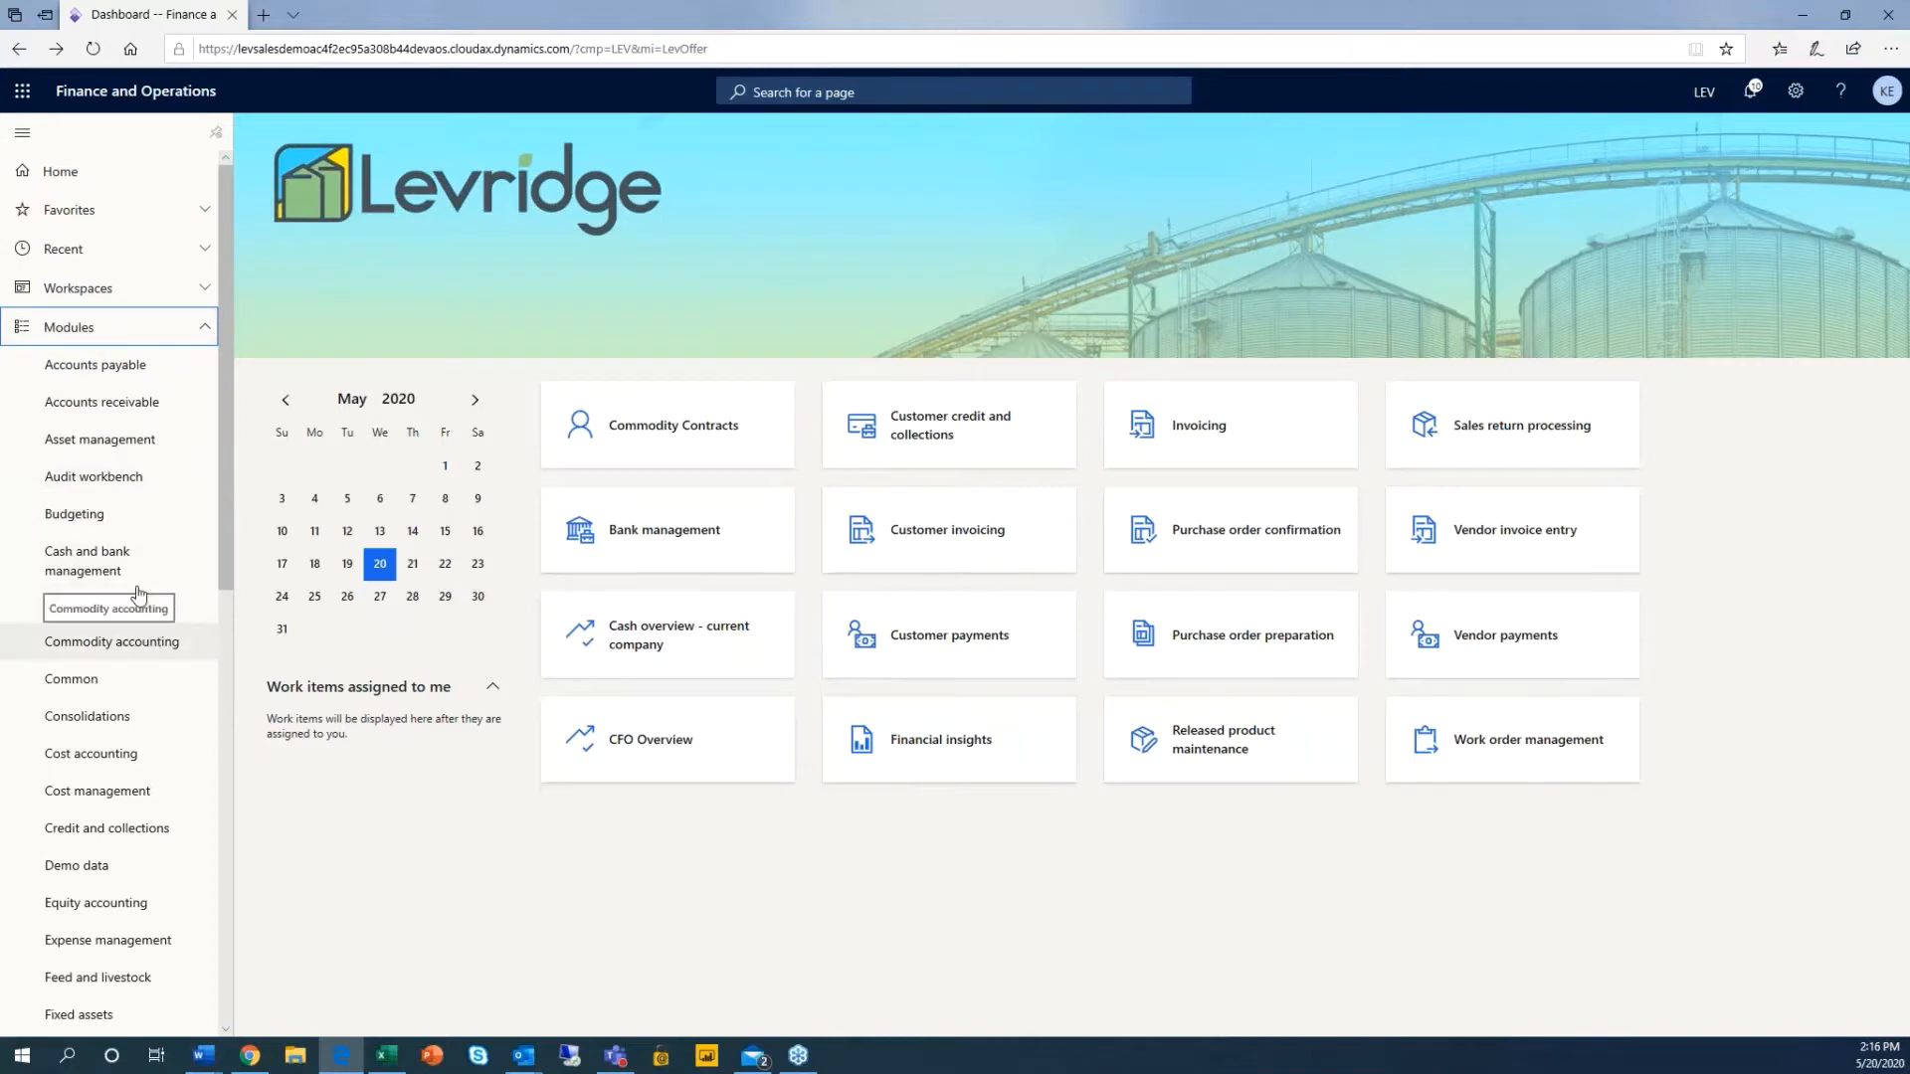
left_click(147, 646)
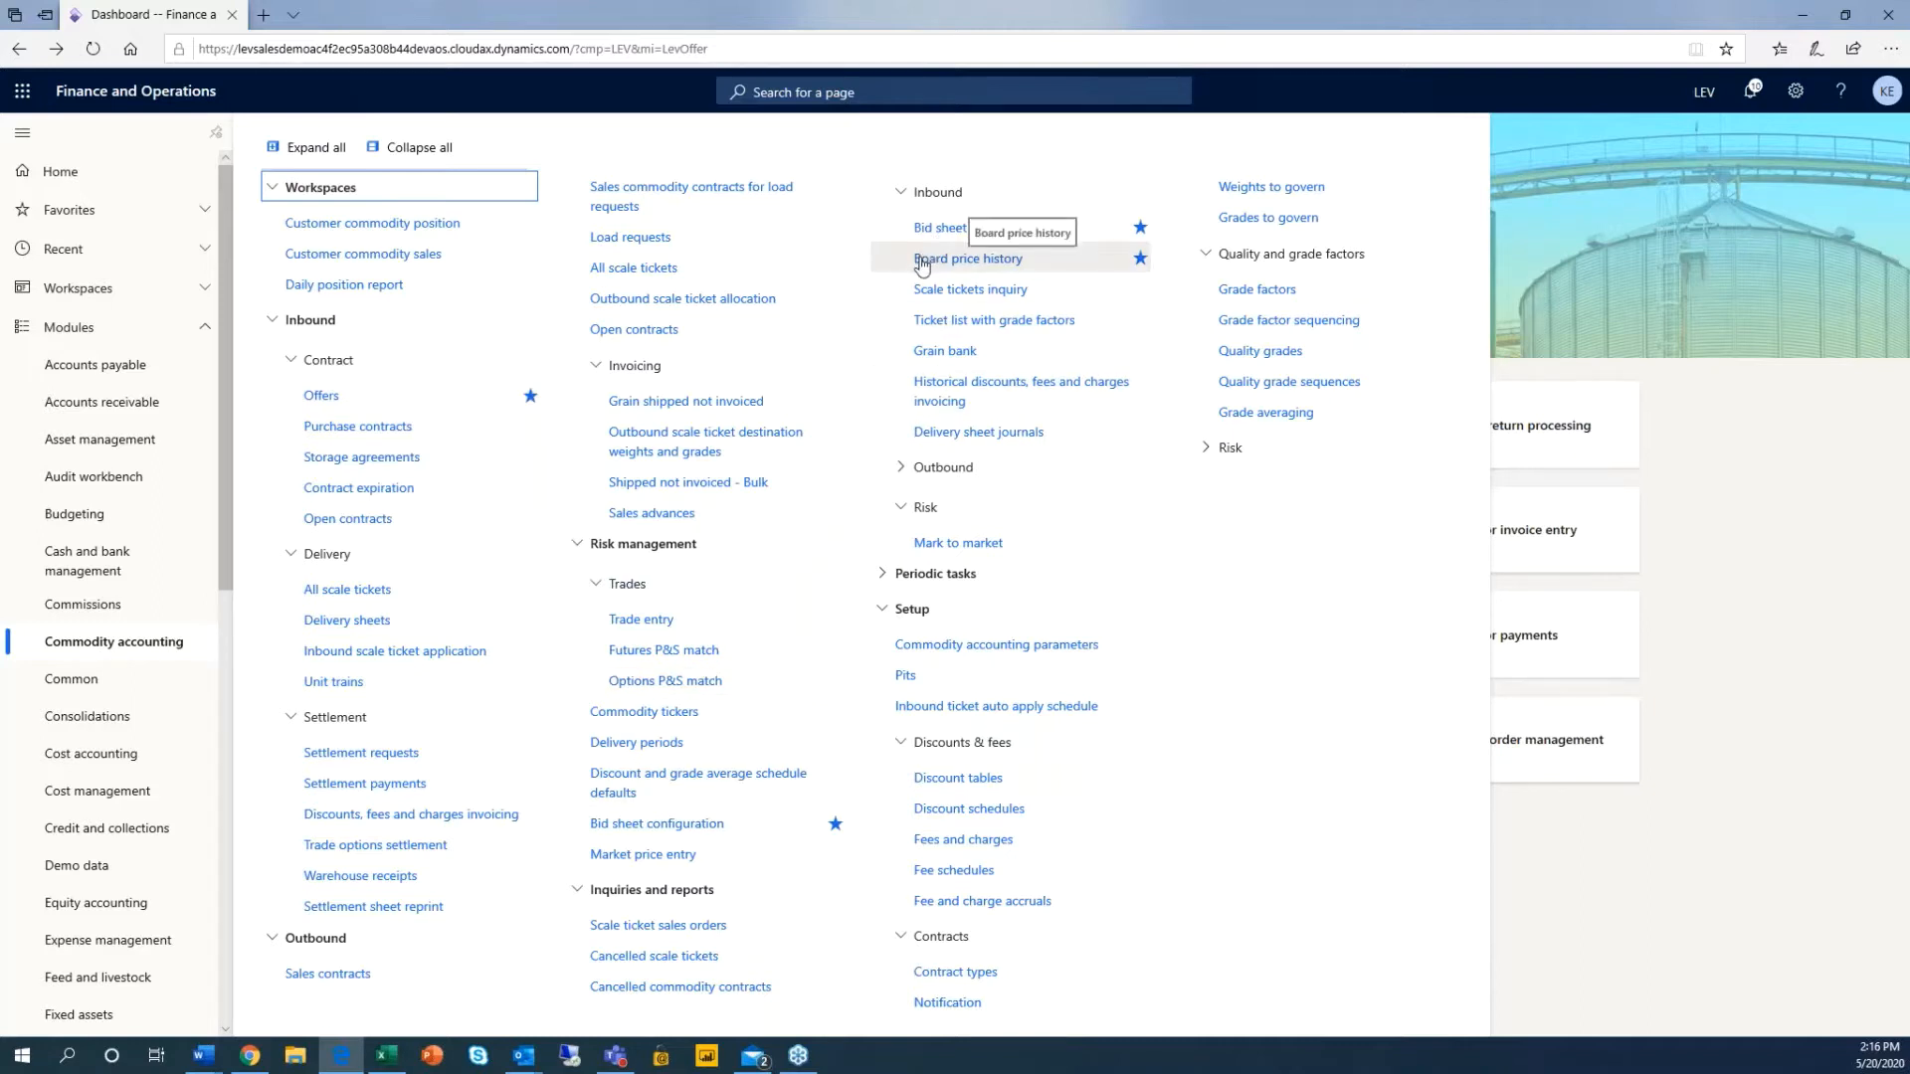
left_click(170, 221)
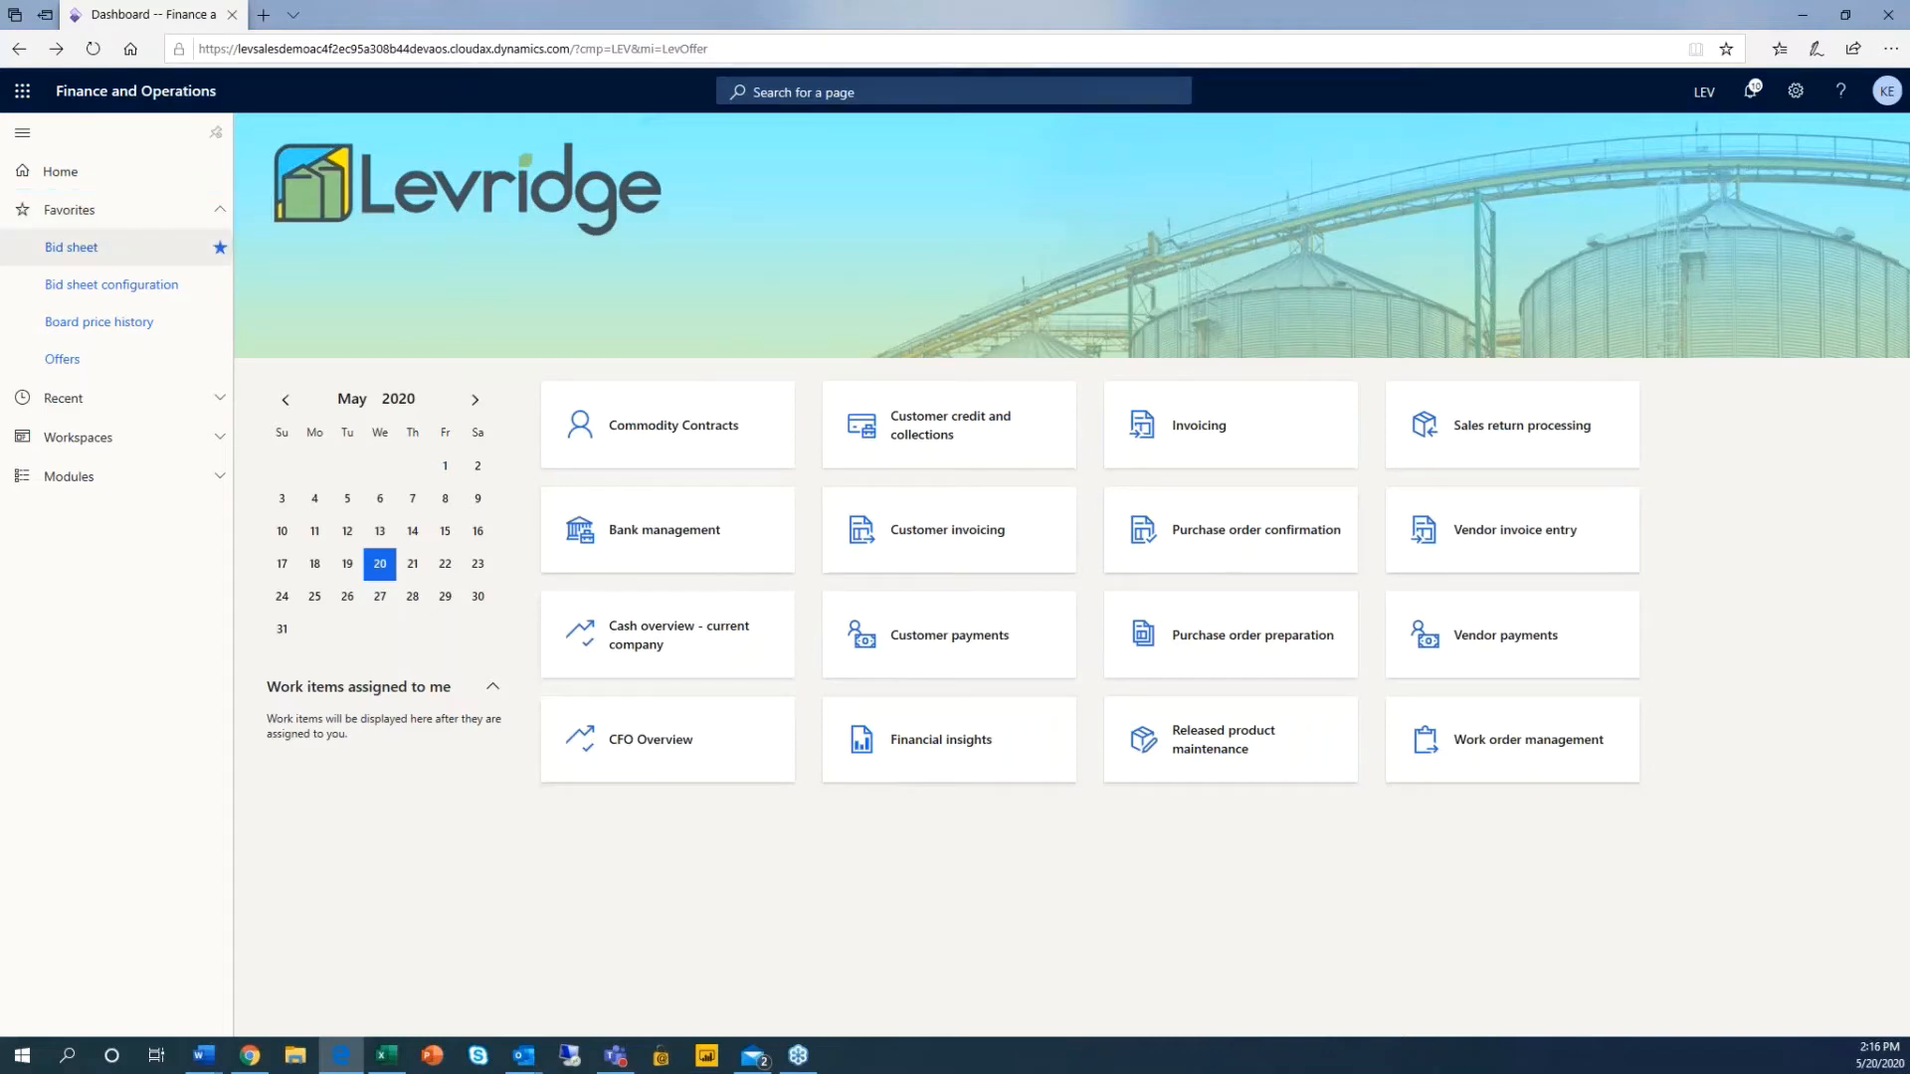
left_click(70, 247)
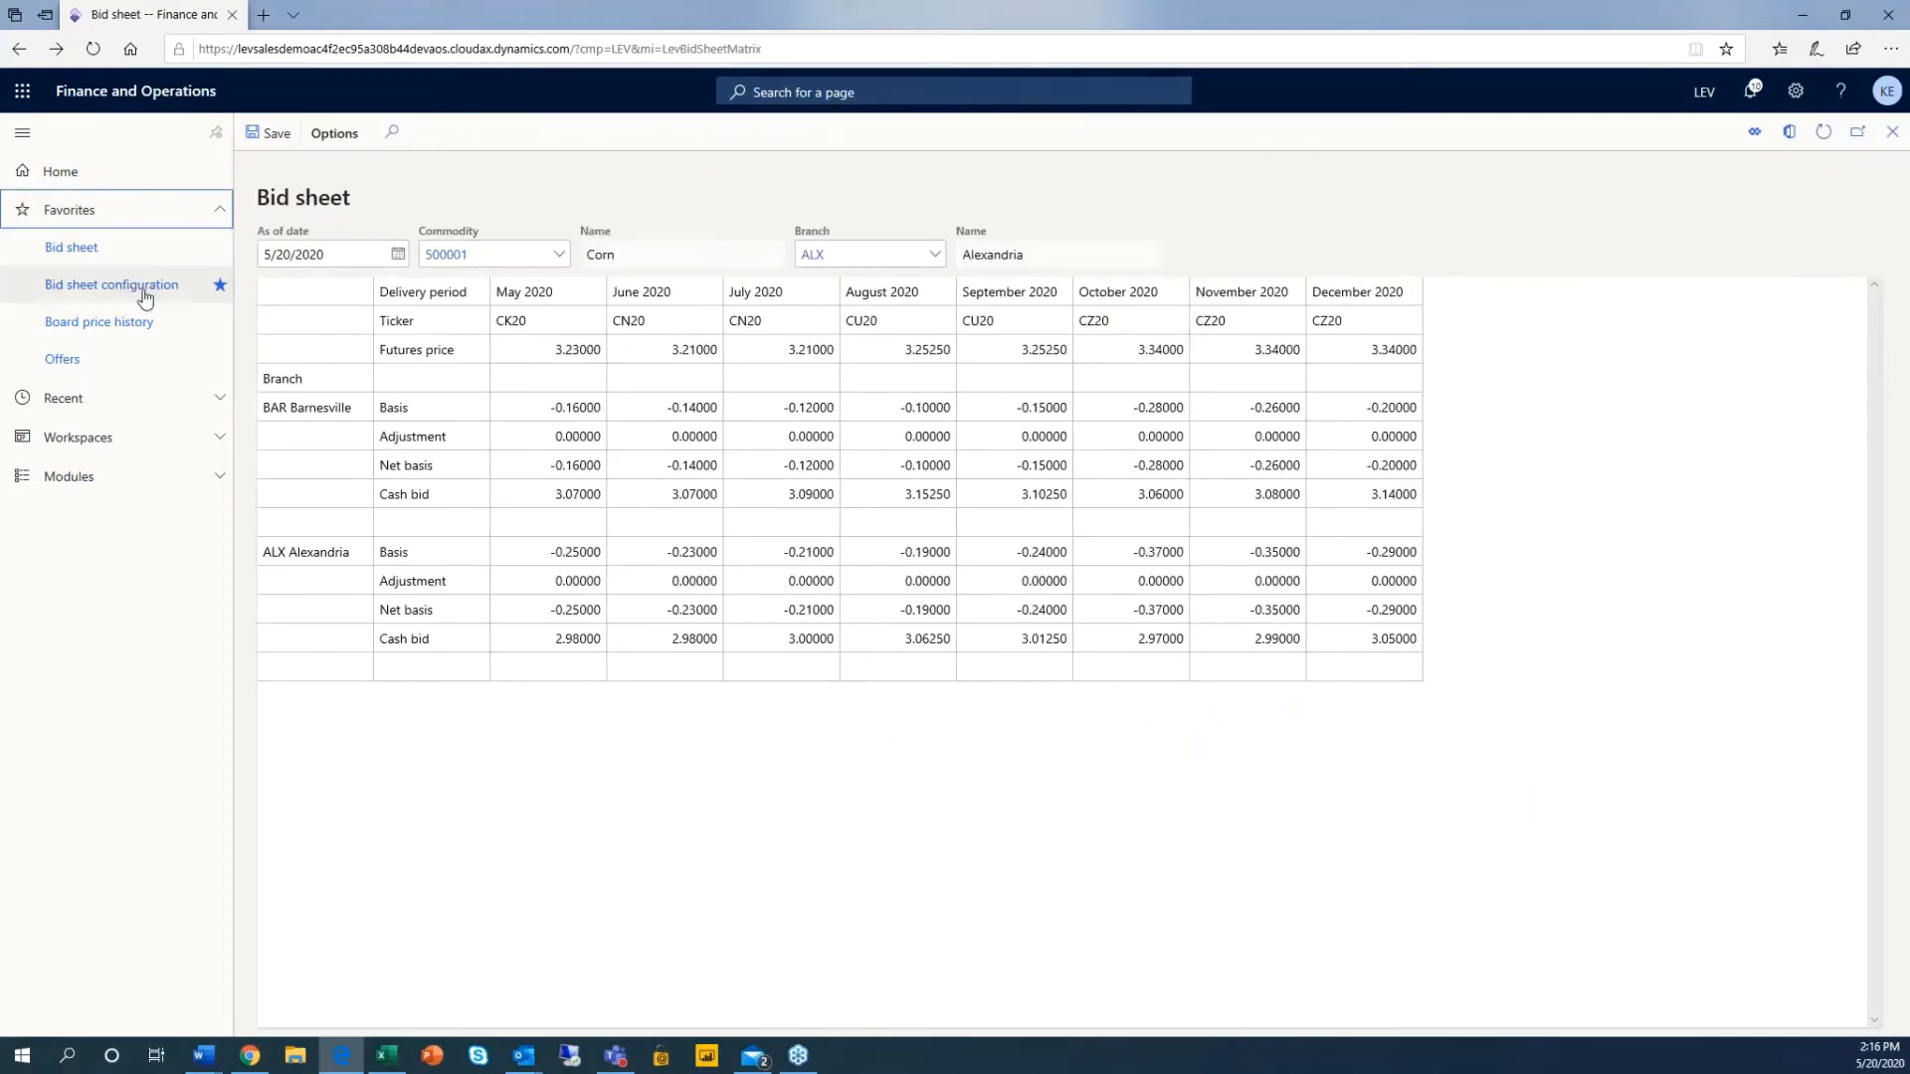
Step: Clear the branch filter to view the corn bids of all branches, and filter the bid sheet by branch ALX again
left_click(830, 254)
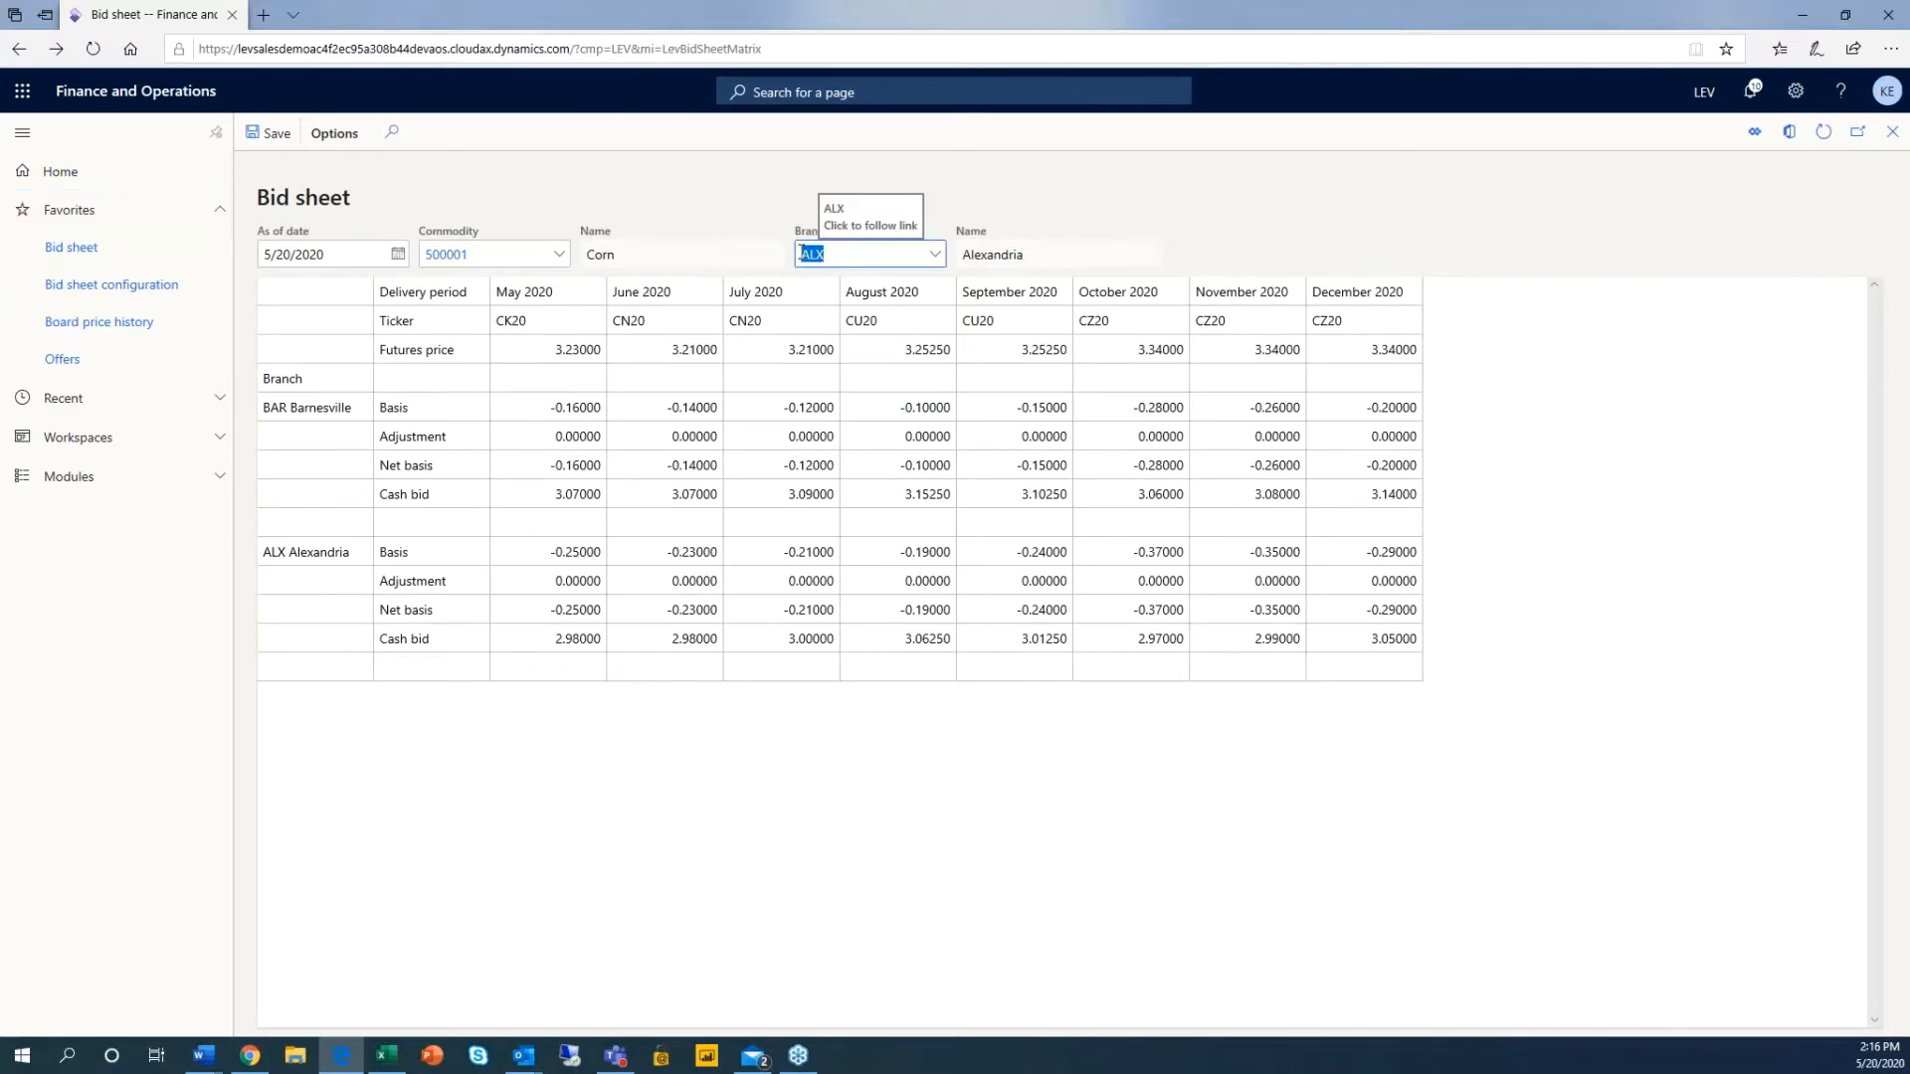
key("BackSpace")
key("Tab")
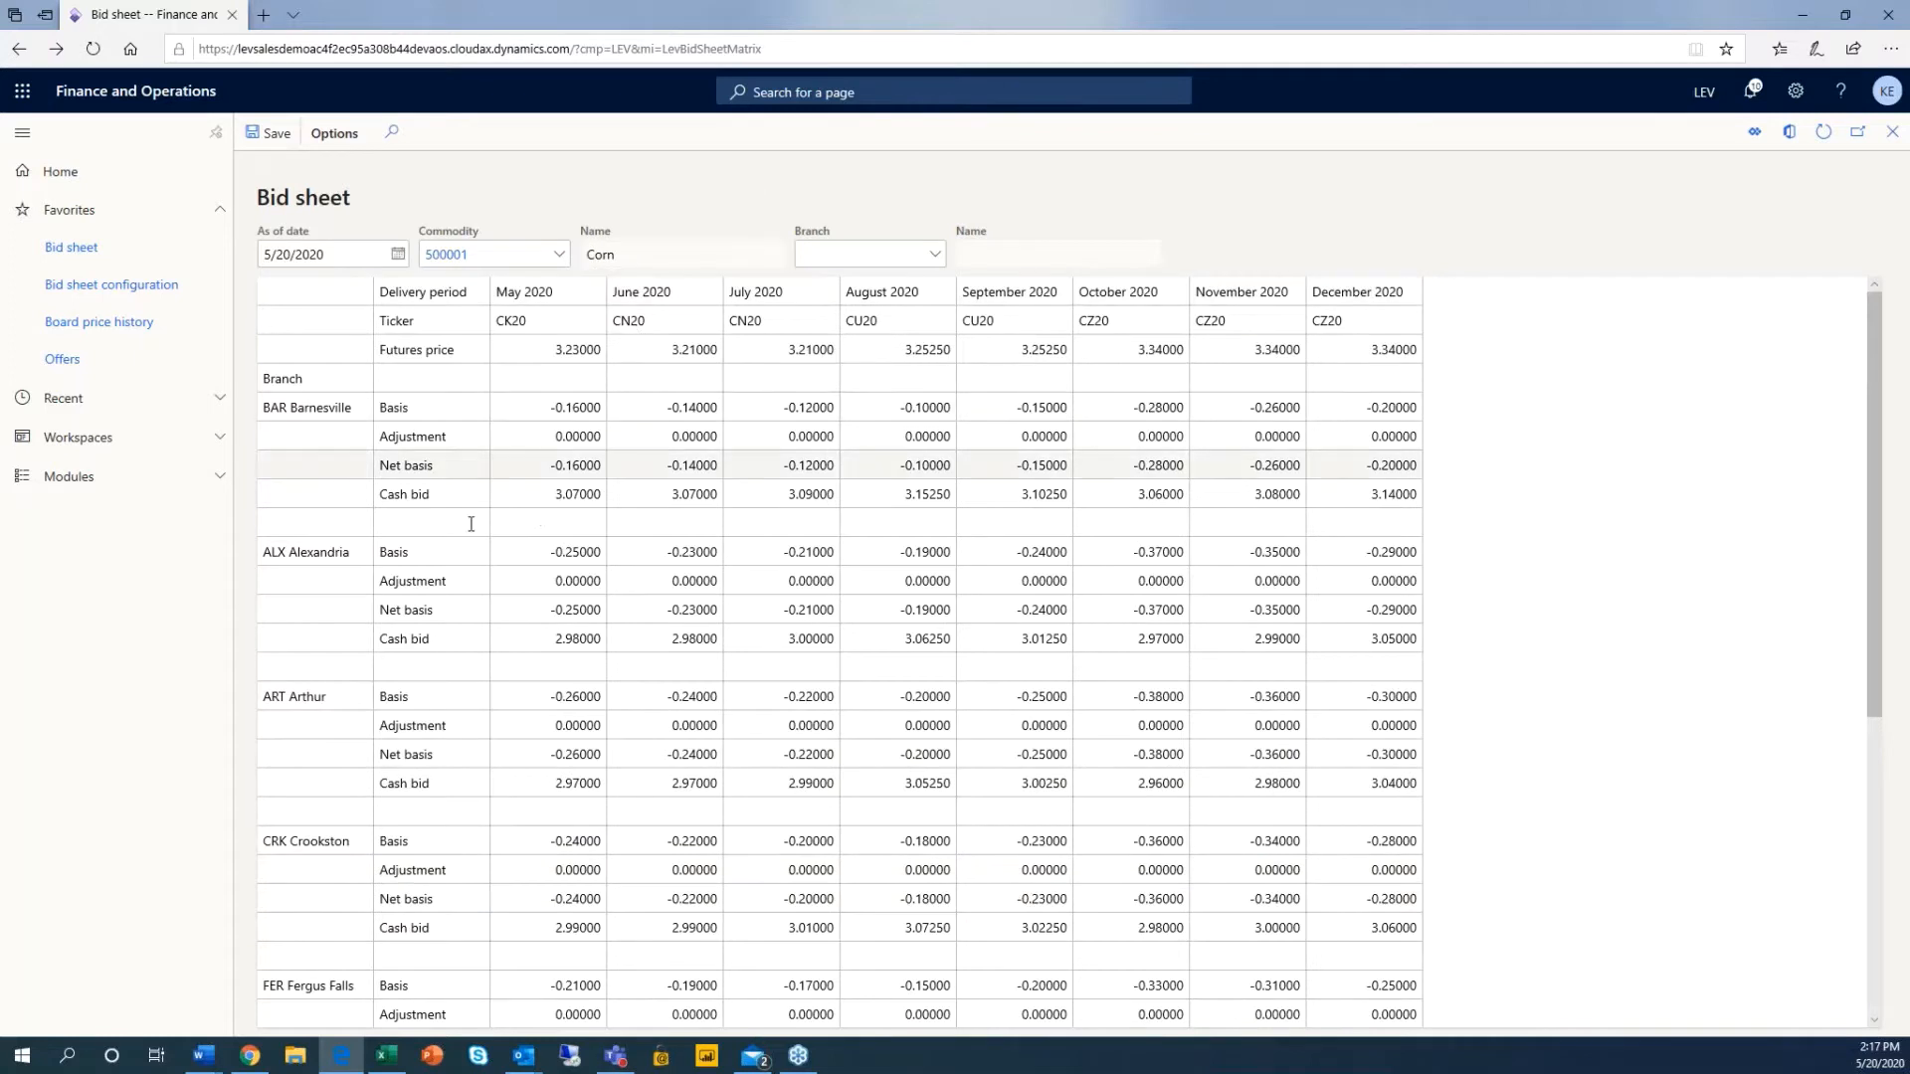
left_click(935, 256)
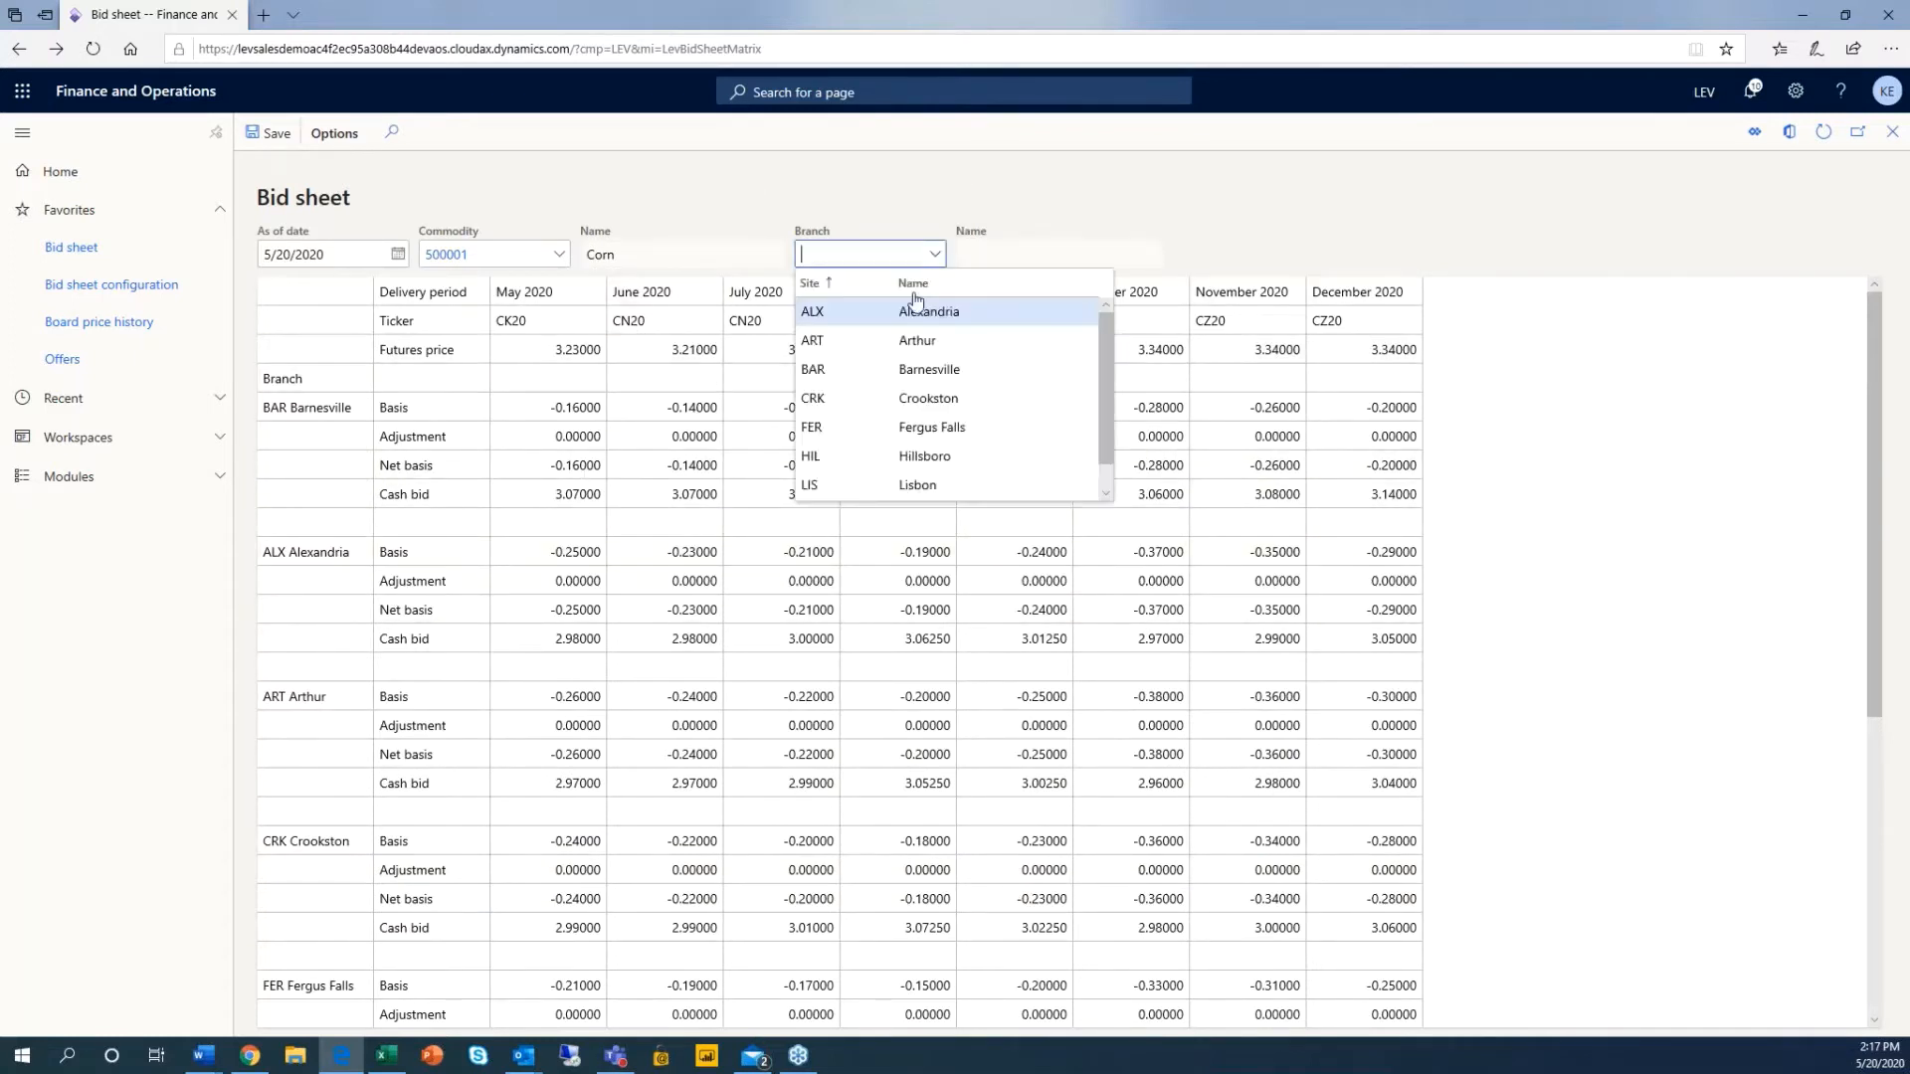
left_click(829, 311)
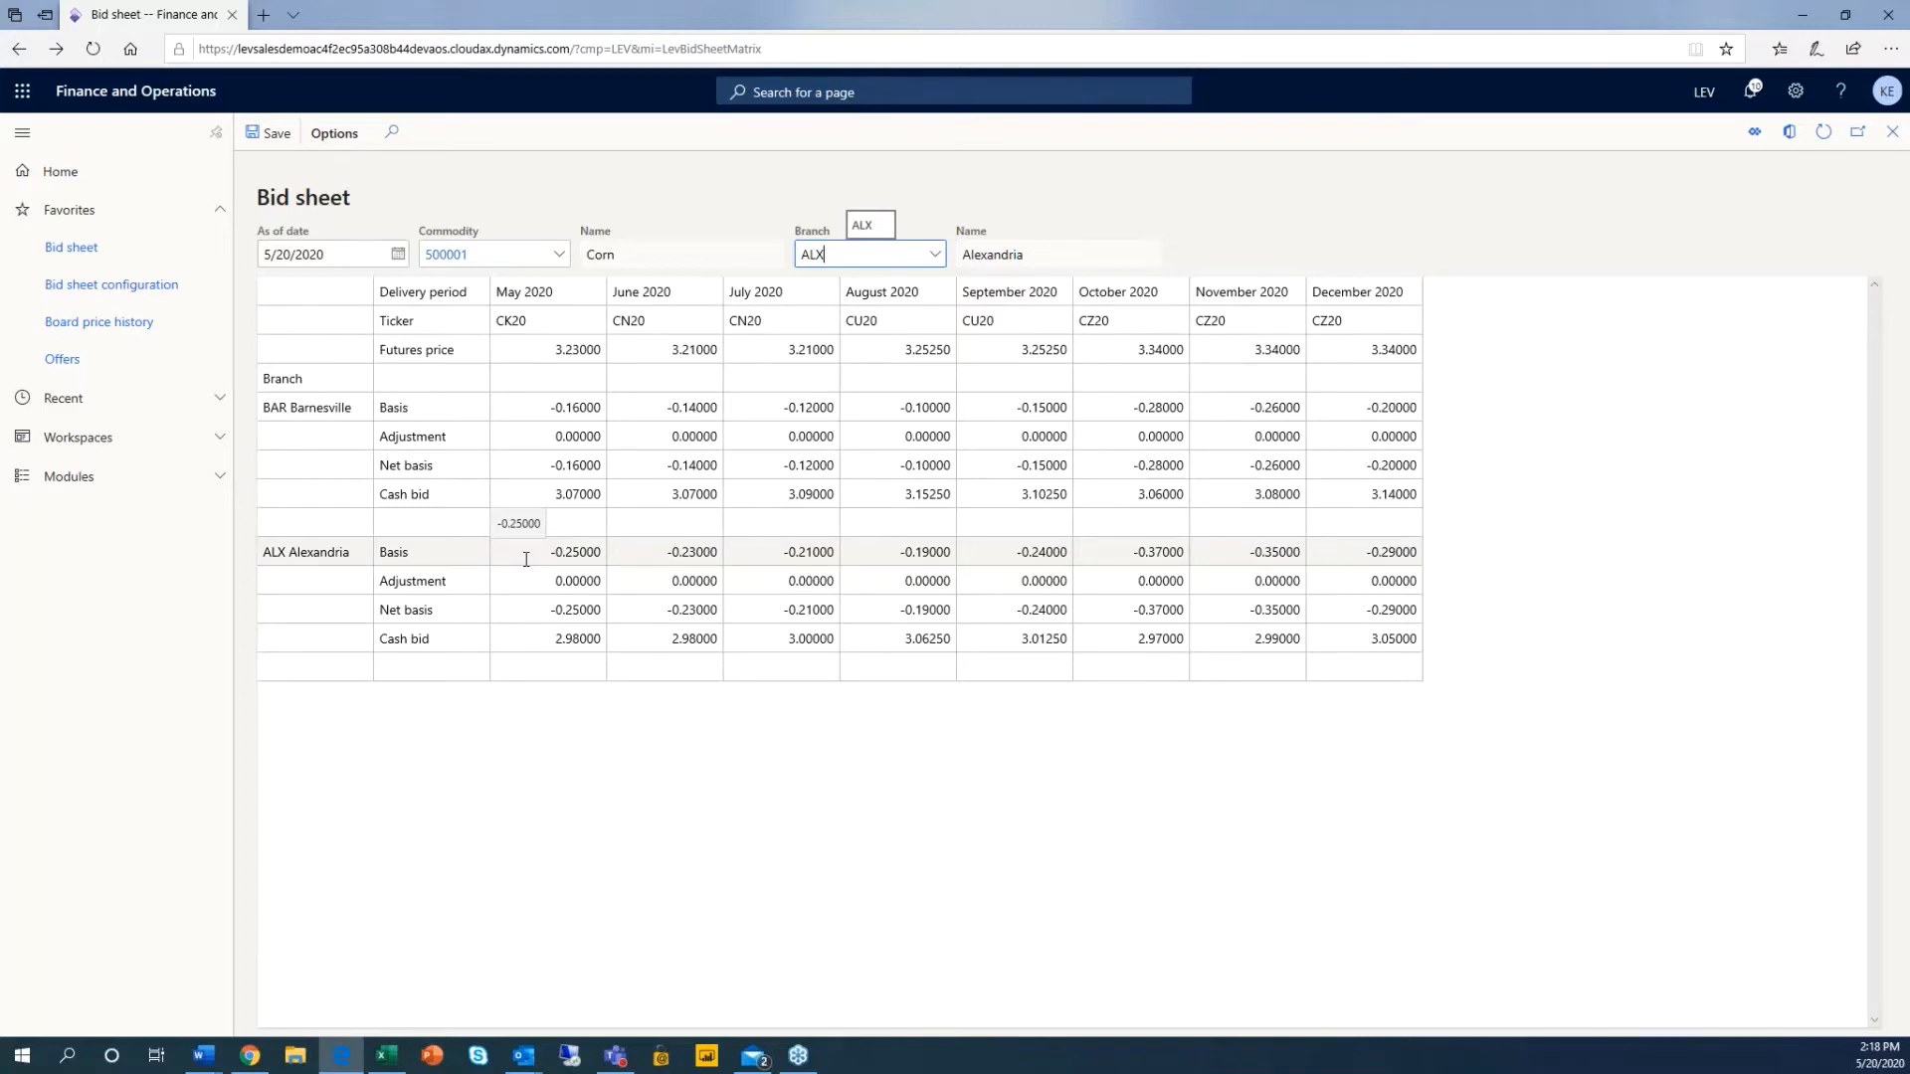
Step: Open the Bid sheet configuration and review which child branches are assigned to parent branch BAR
left_click(138, 286)
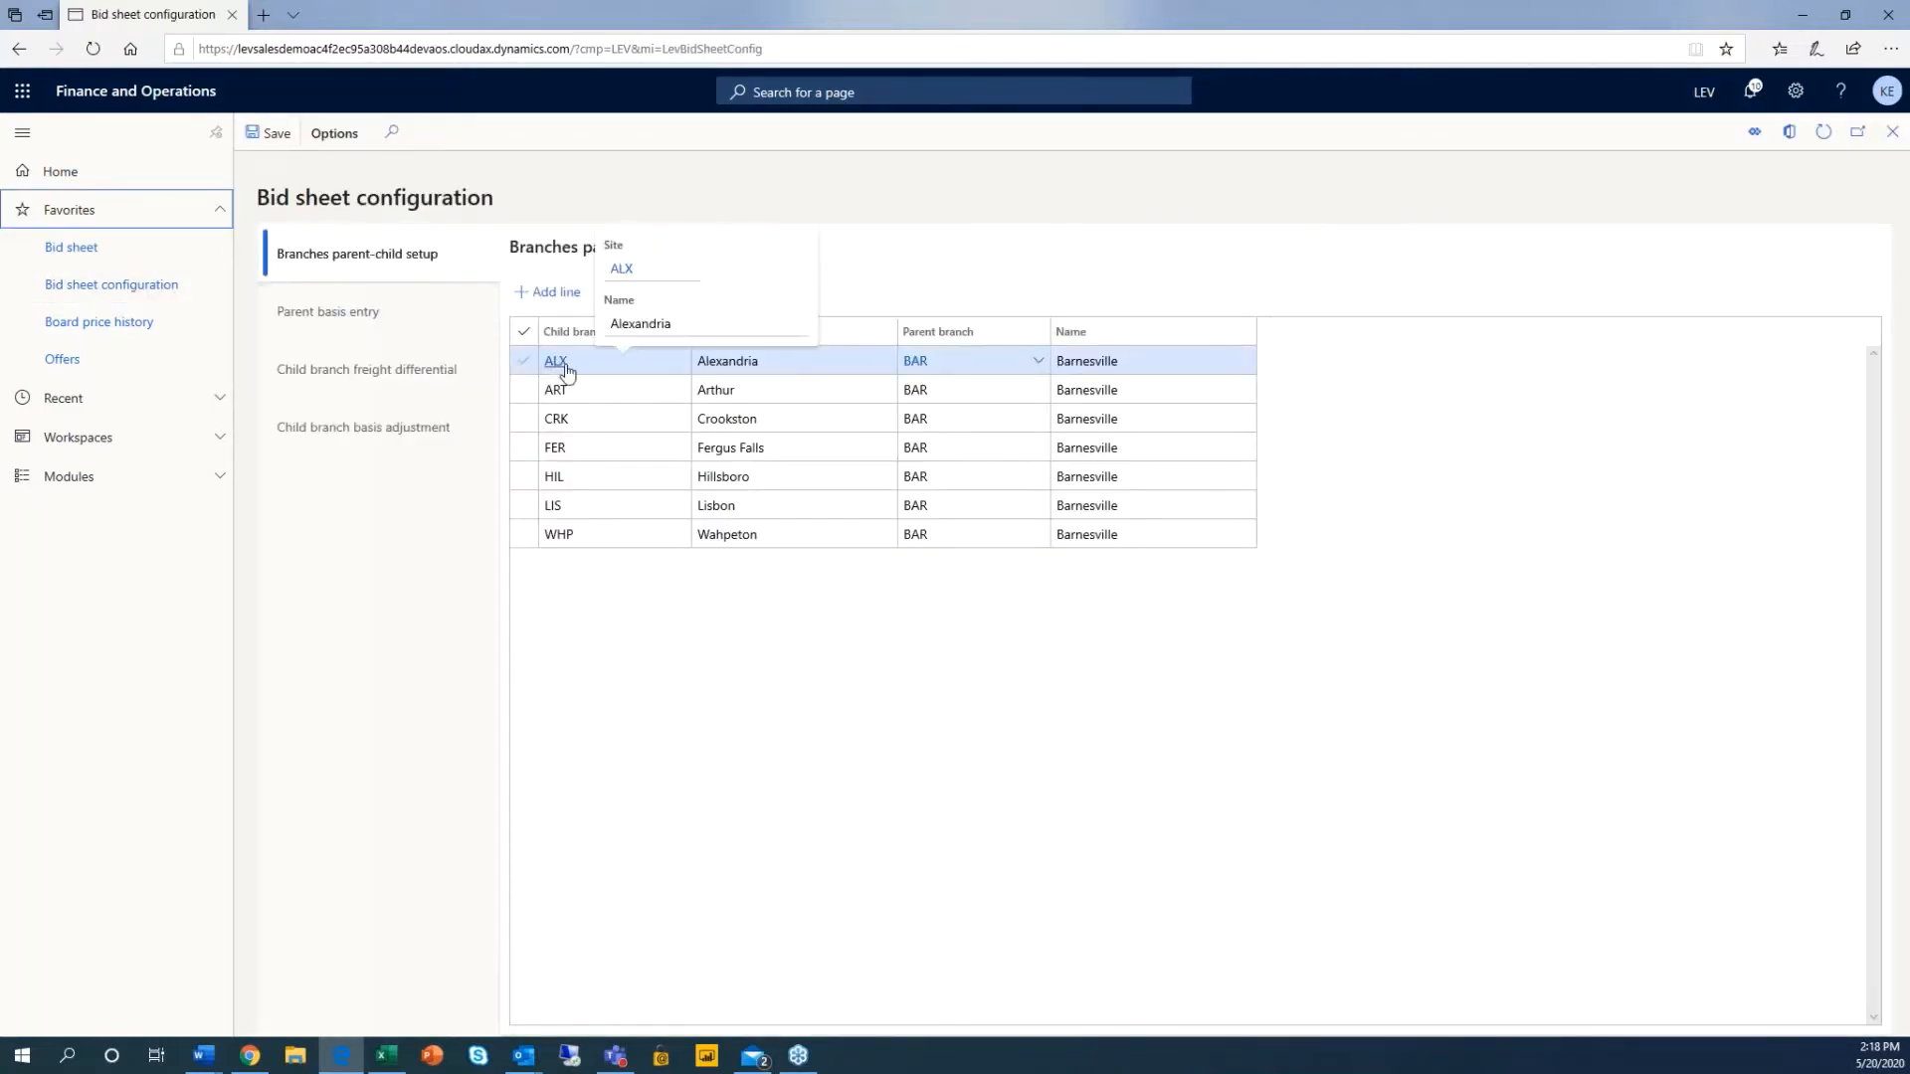
mouse_move(563, 370)
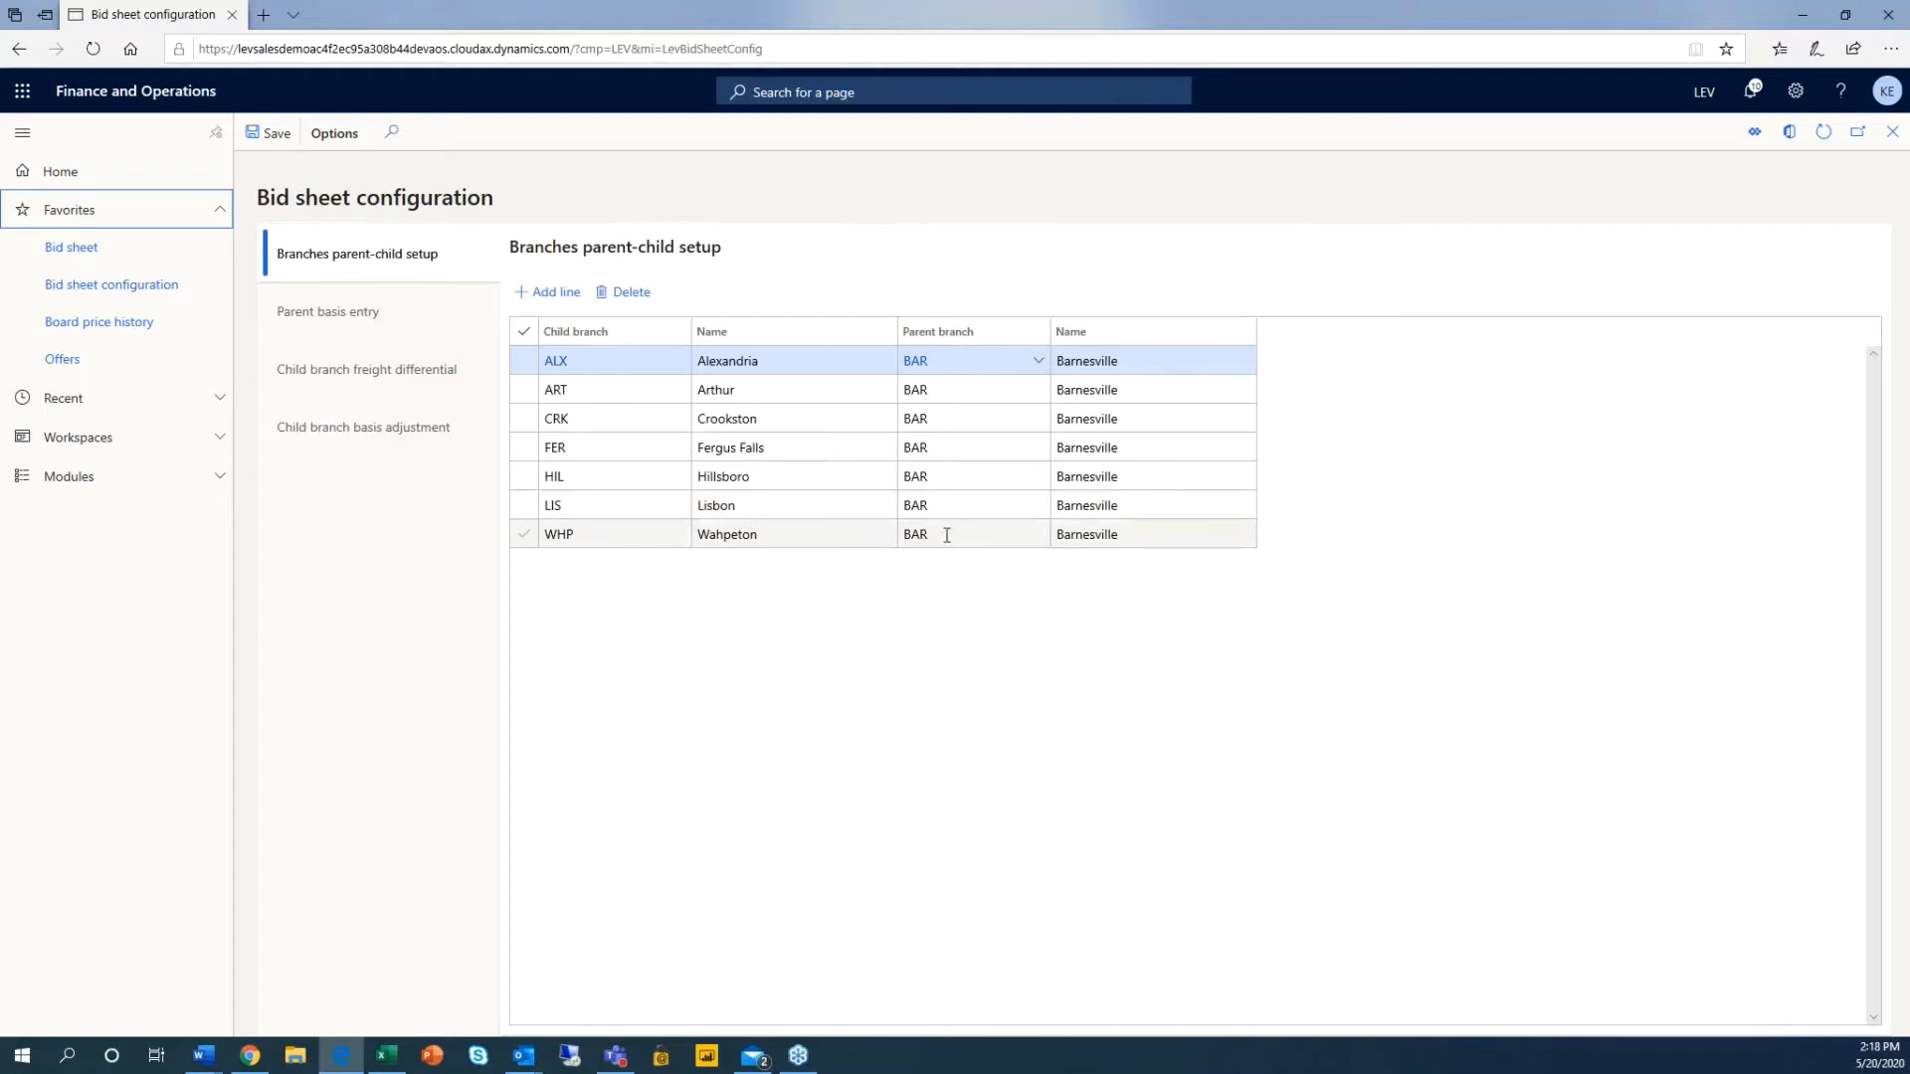
mouse_move(947, 536)
Step: Examine the parent basis entries for branch BAR, including commodity, delivery period, ticker and basis
left_click(358, 316)
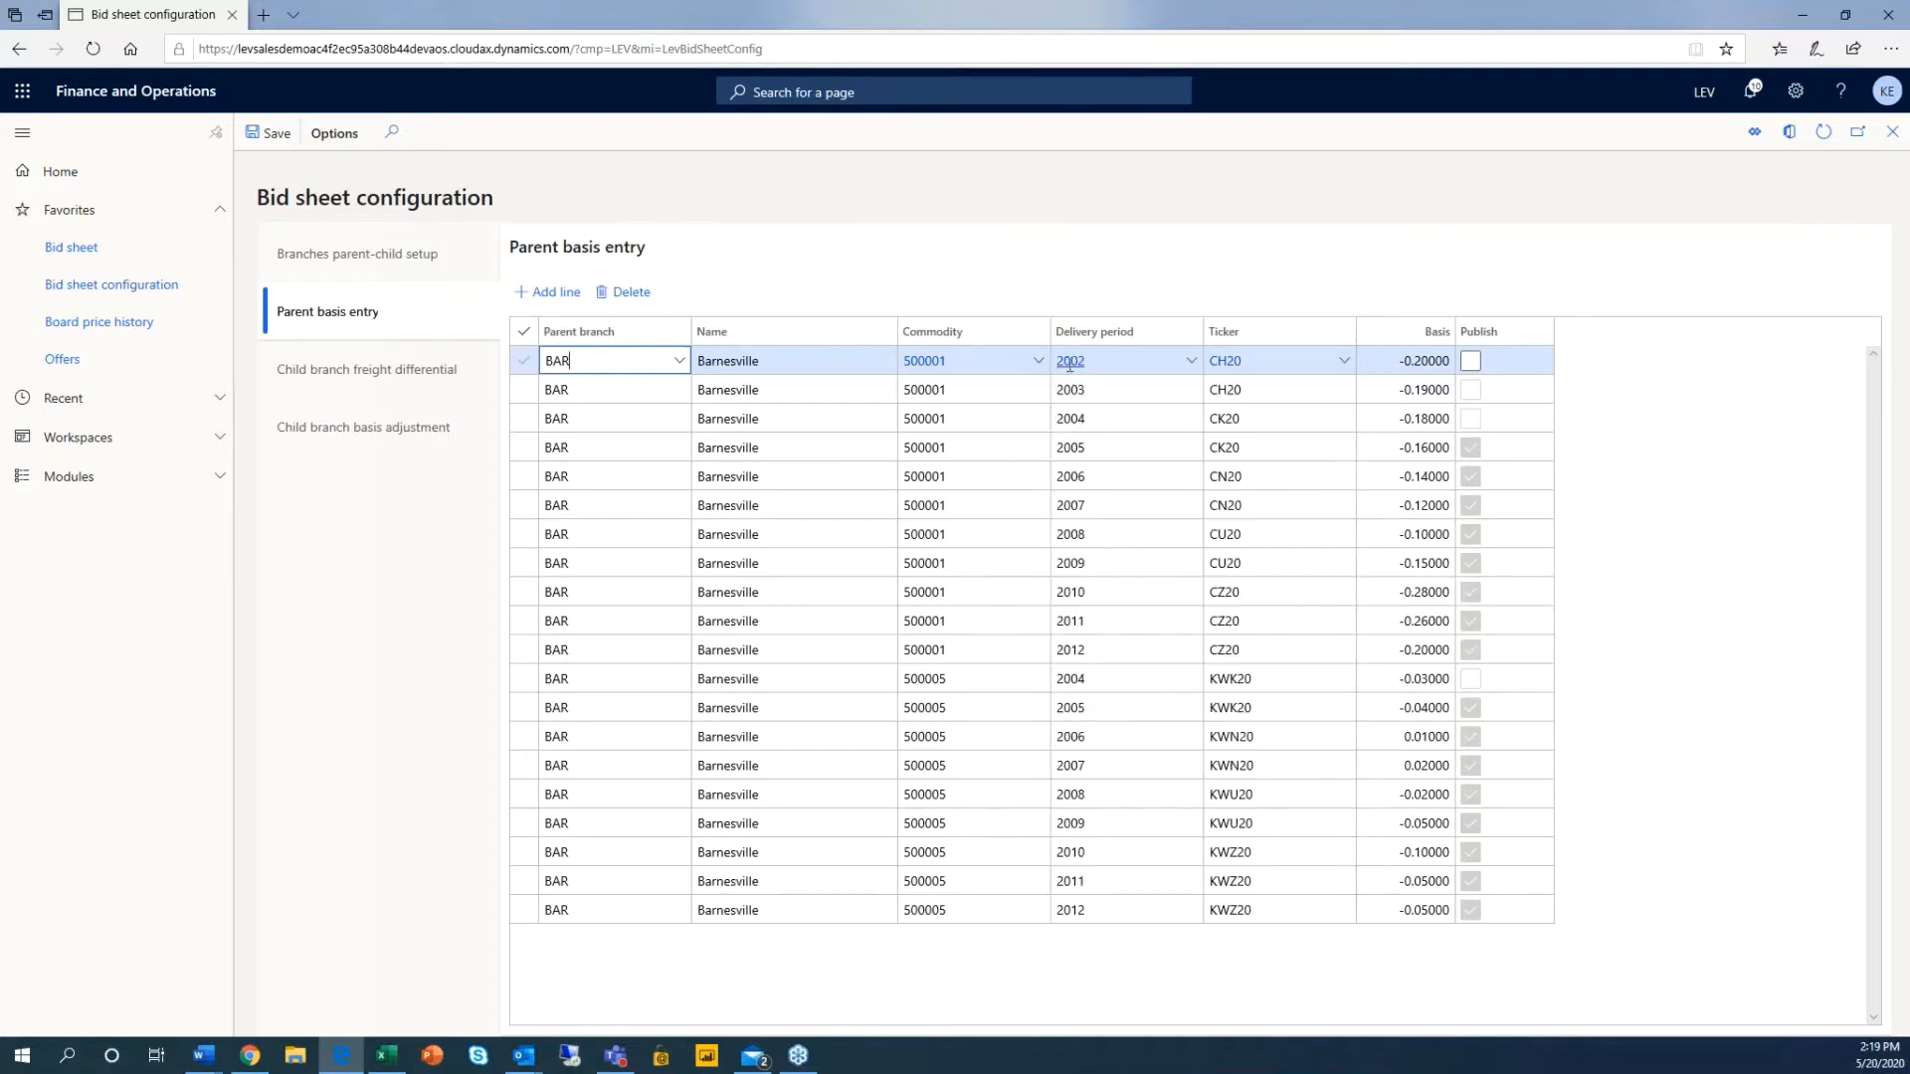
mouse_move(1070, 365)
mouse_move(1233, 360)
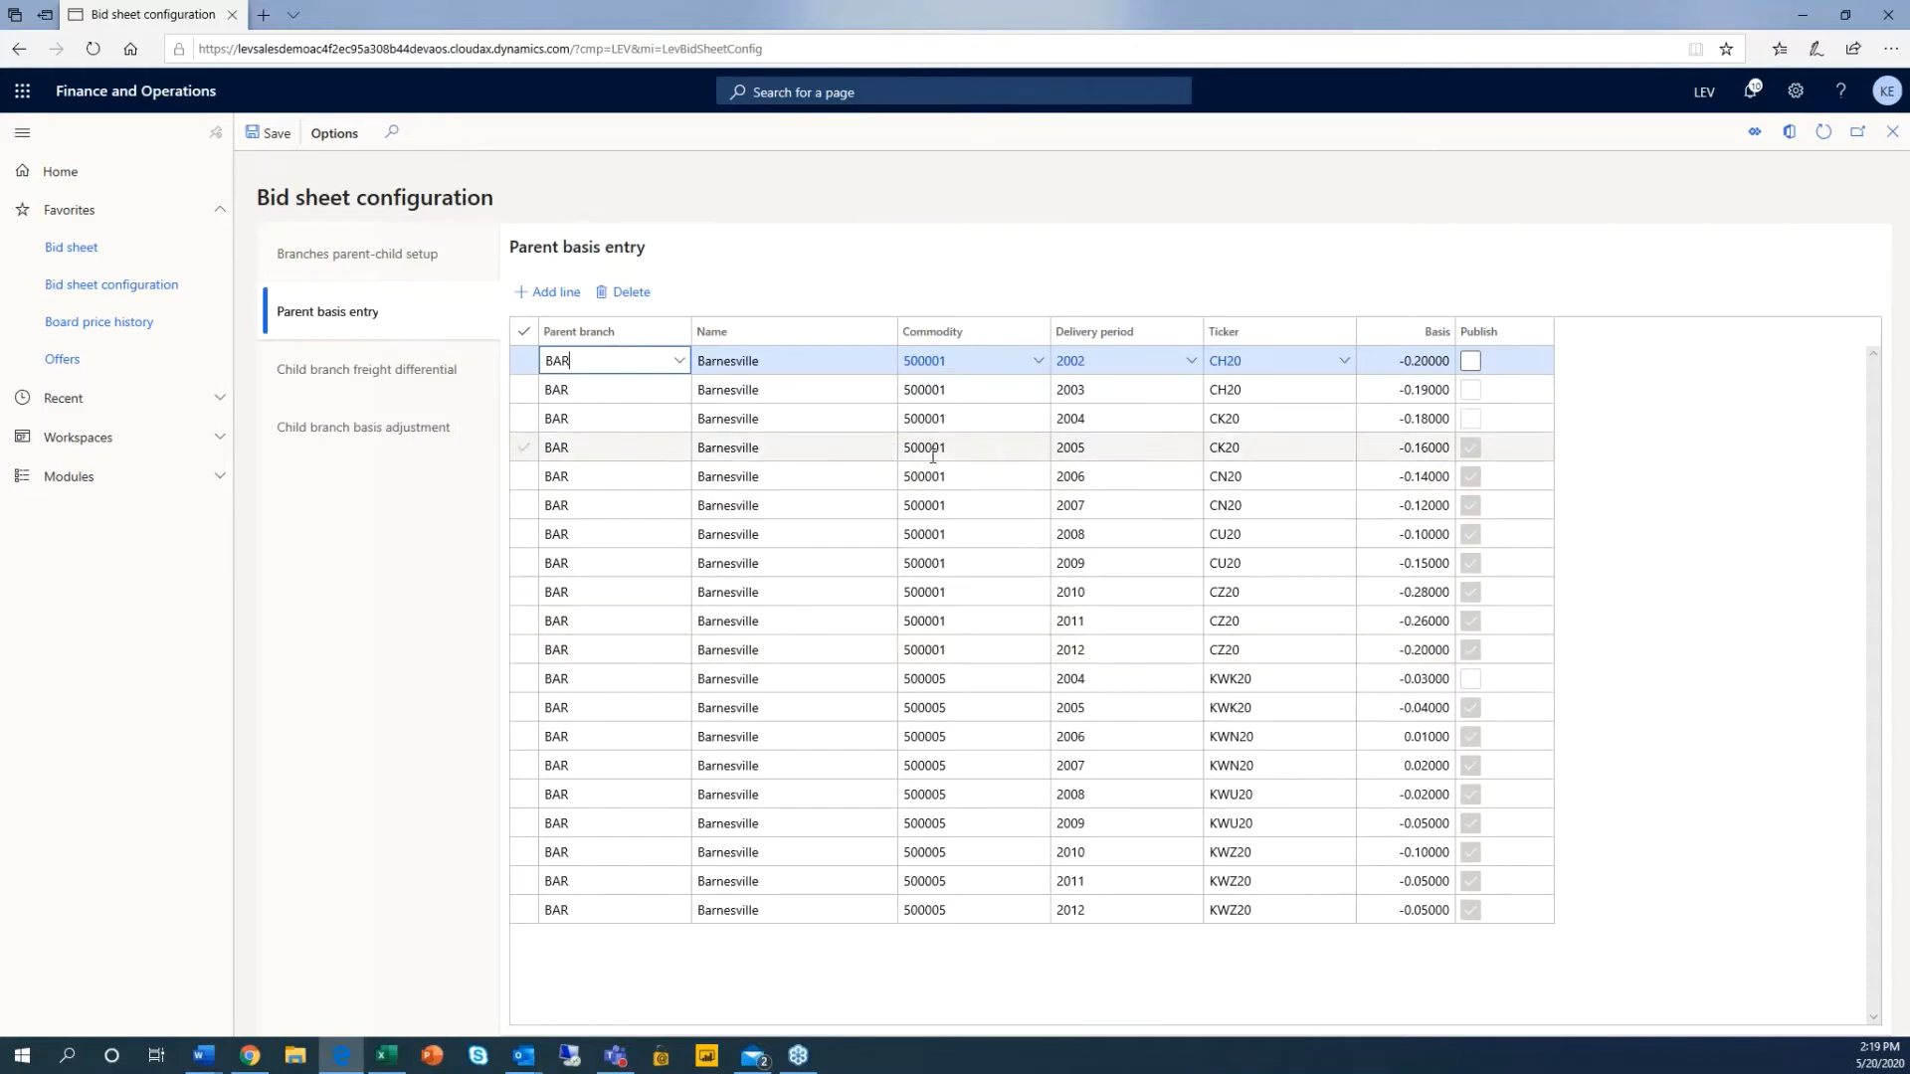
mouse_move(1089, 448)
mouse_move(1233, 449)
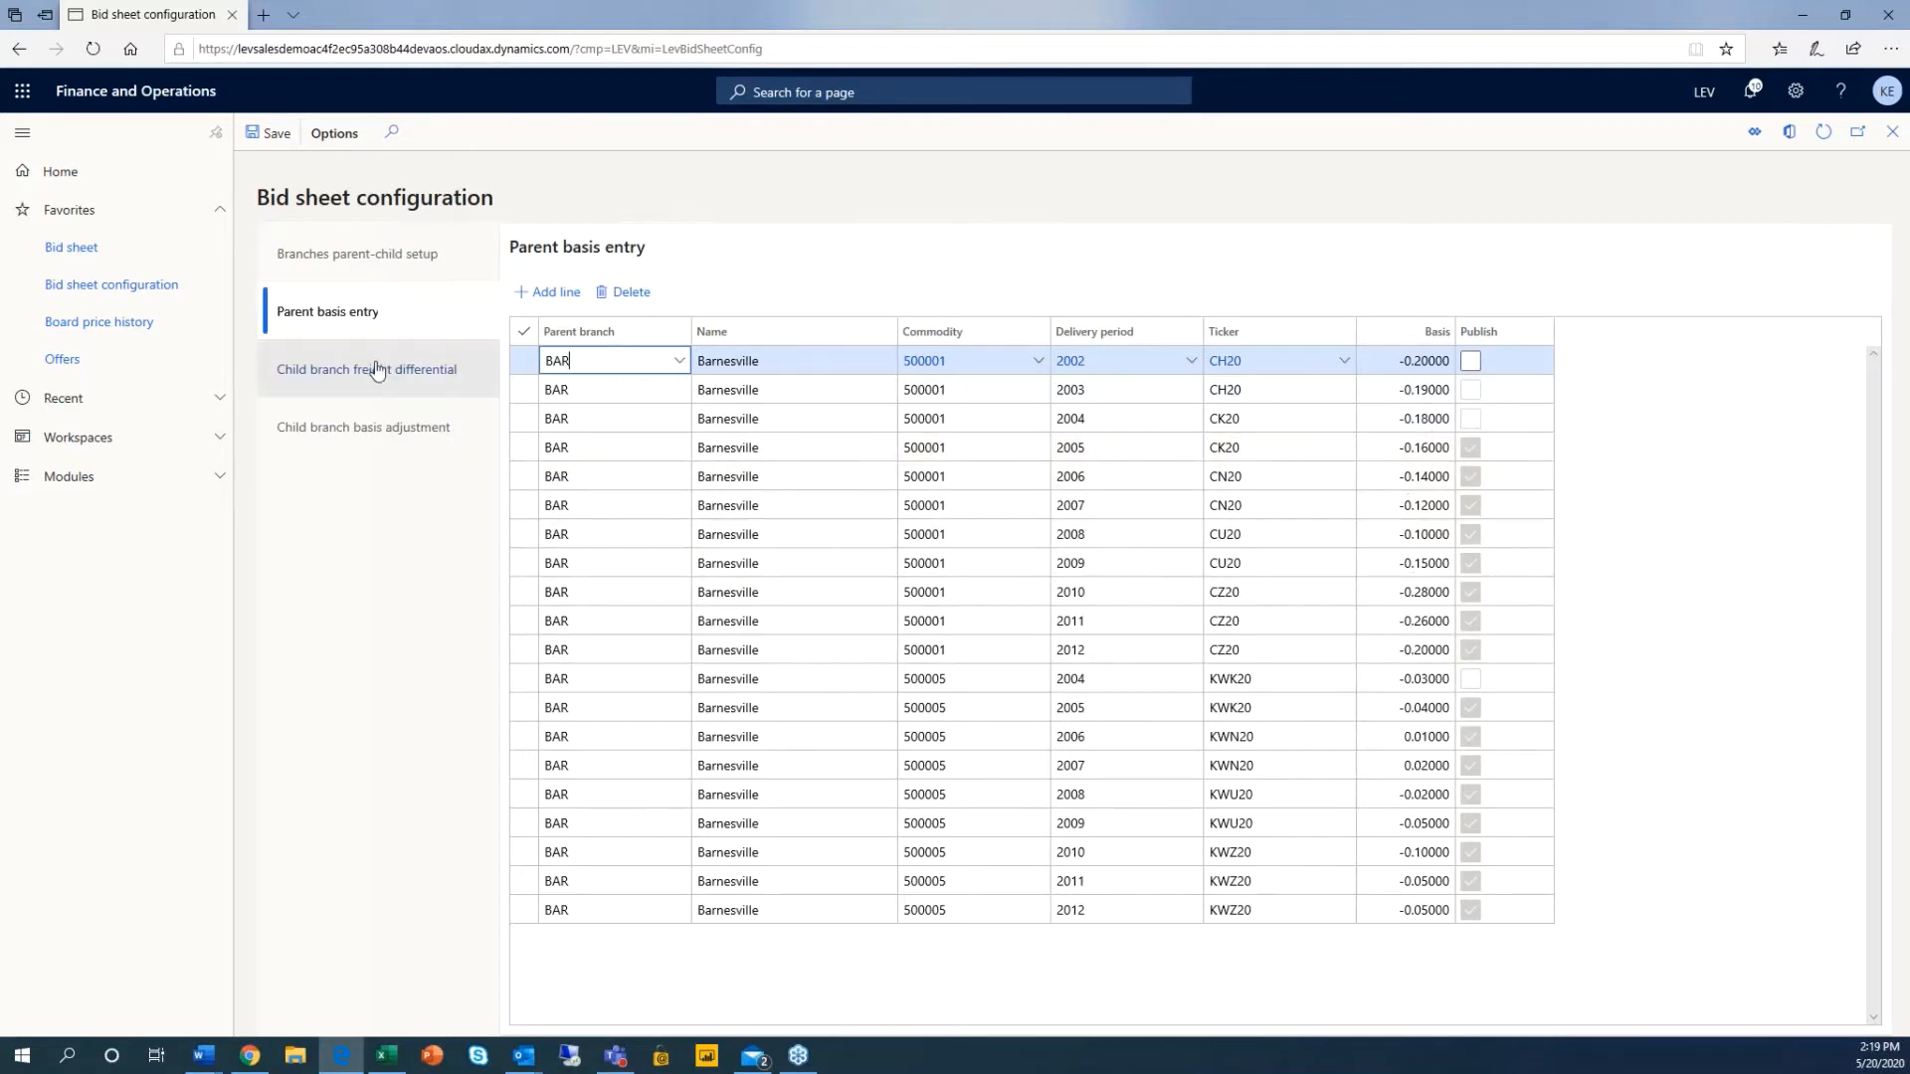
Step: Review the child branch freight differentials and basis adjustments, and return to the Bid sheet
left_click(328, 380)
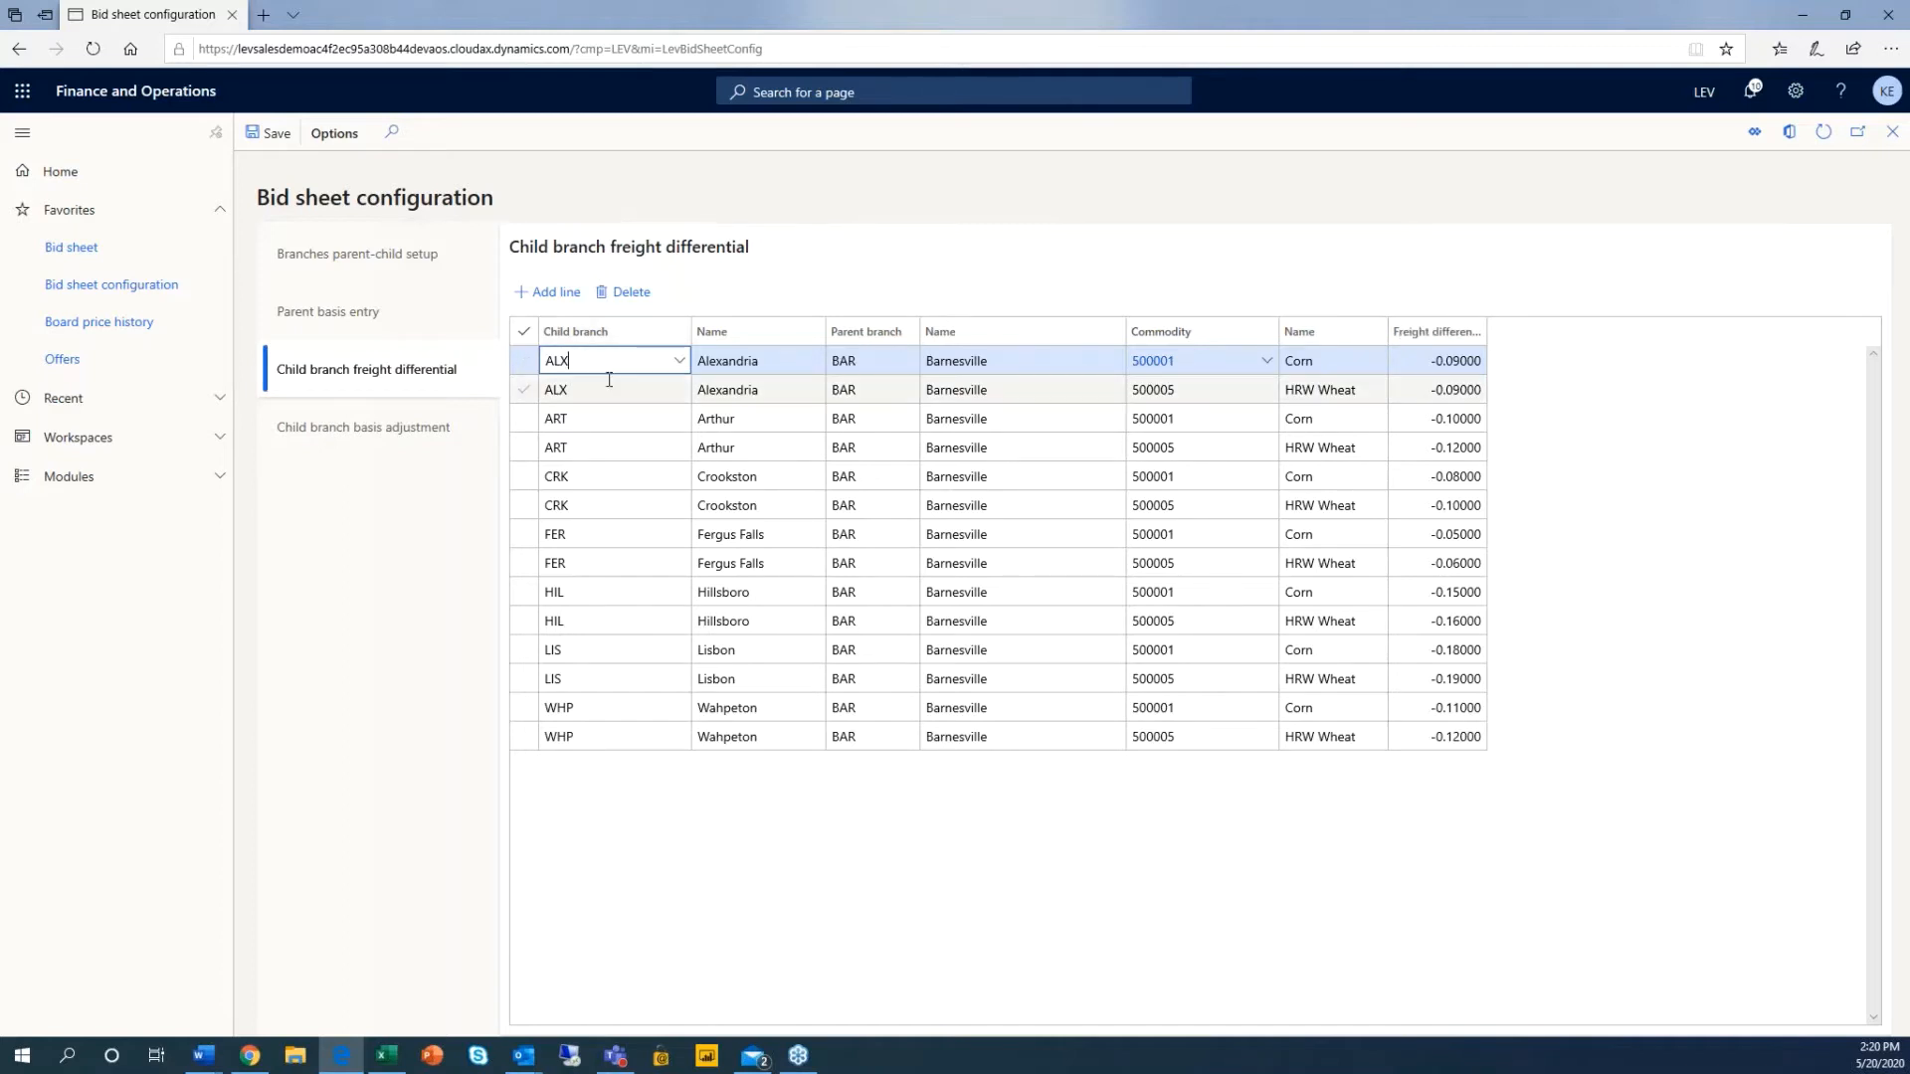
left_click(333, 441)
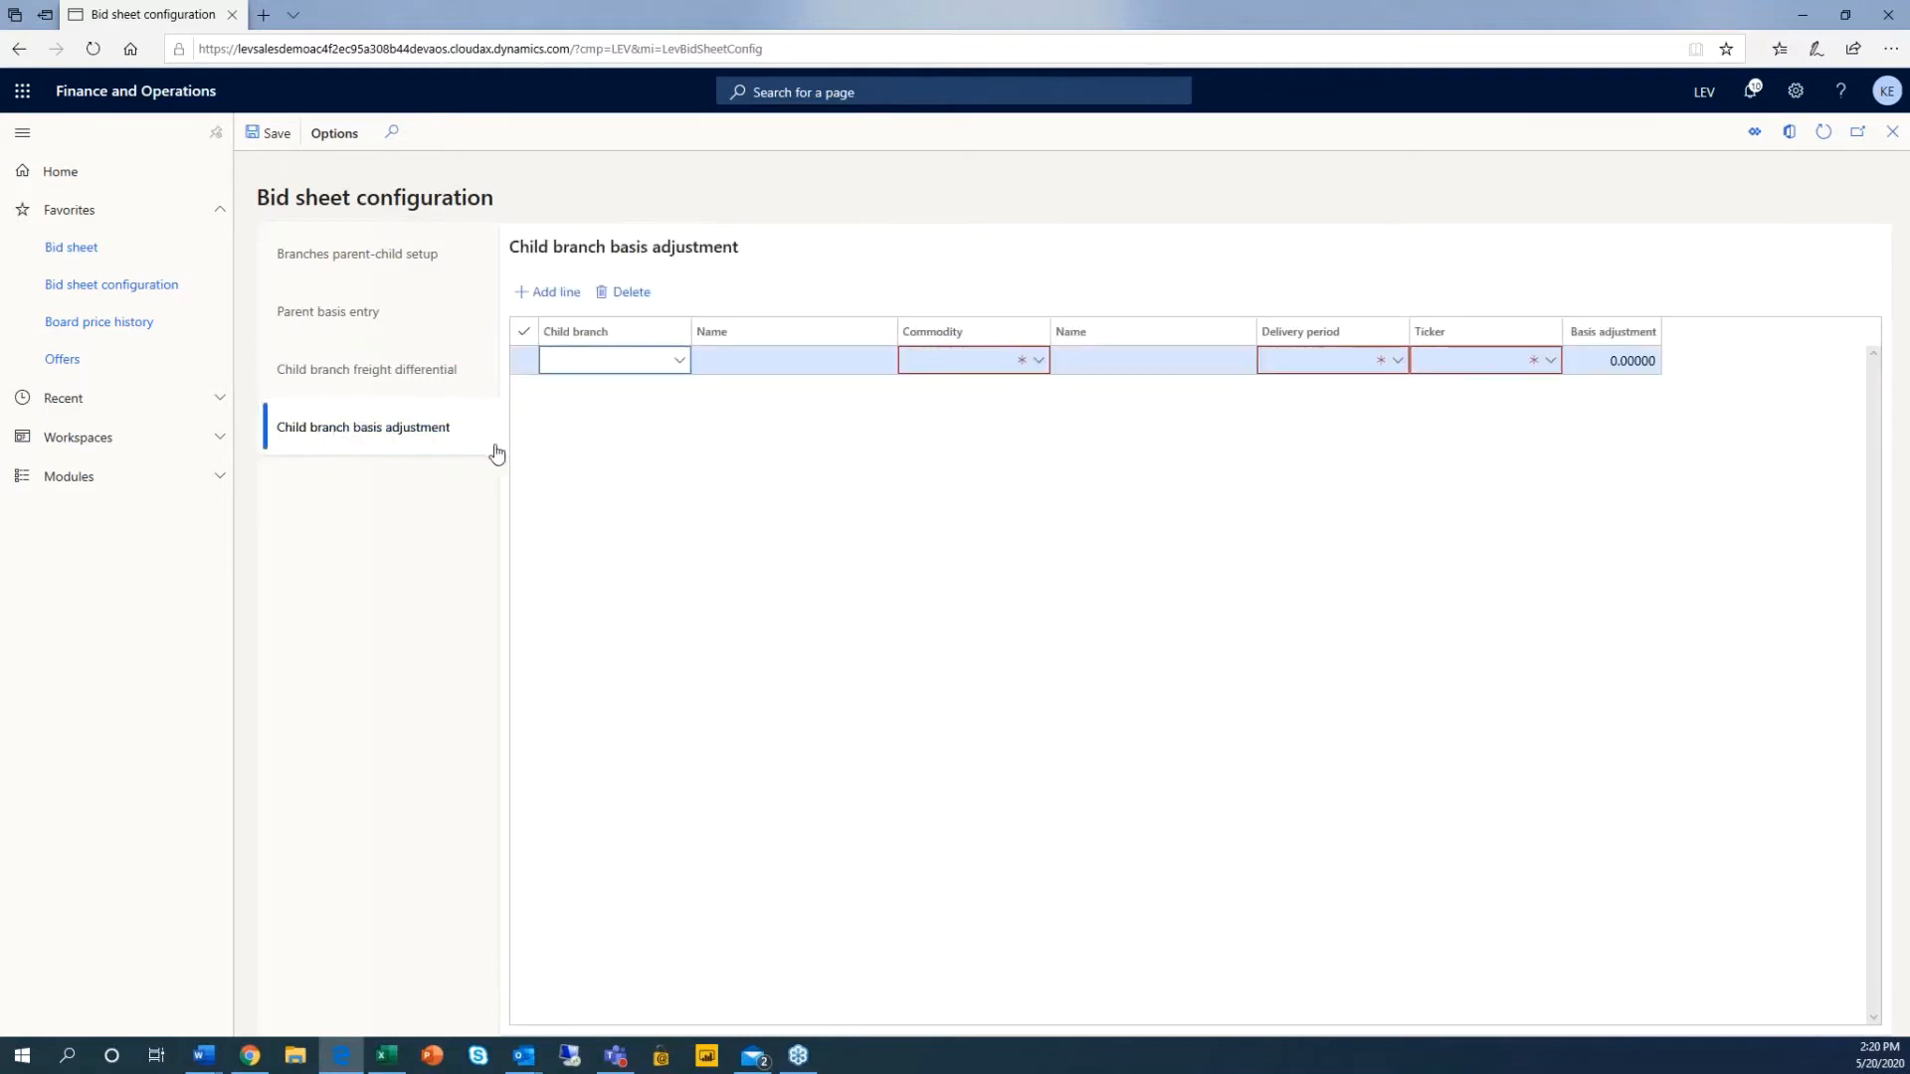
left_click(76, 254)
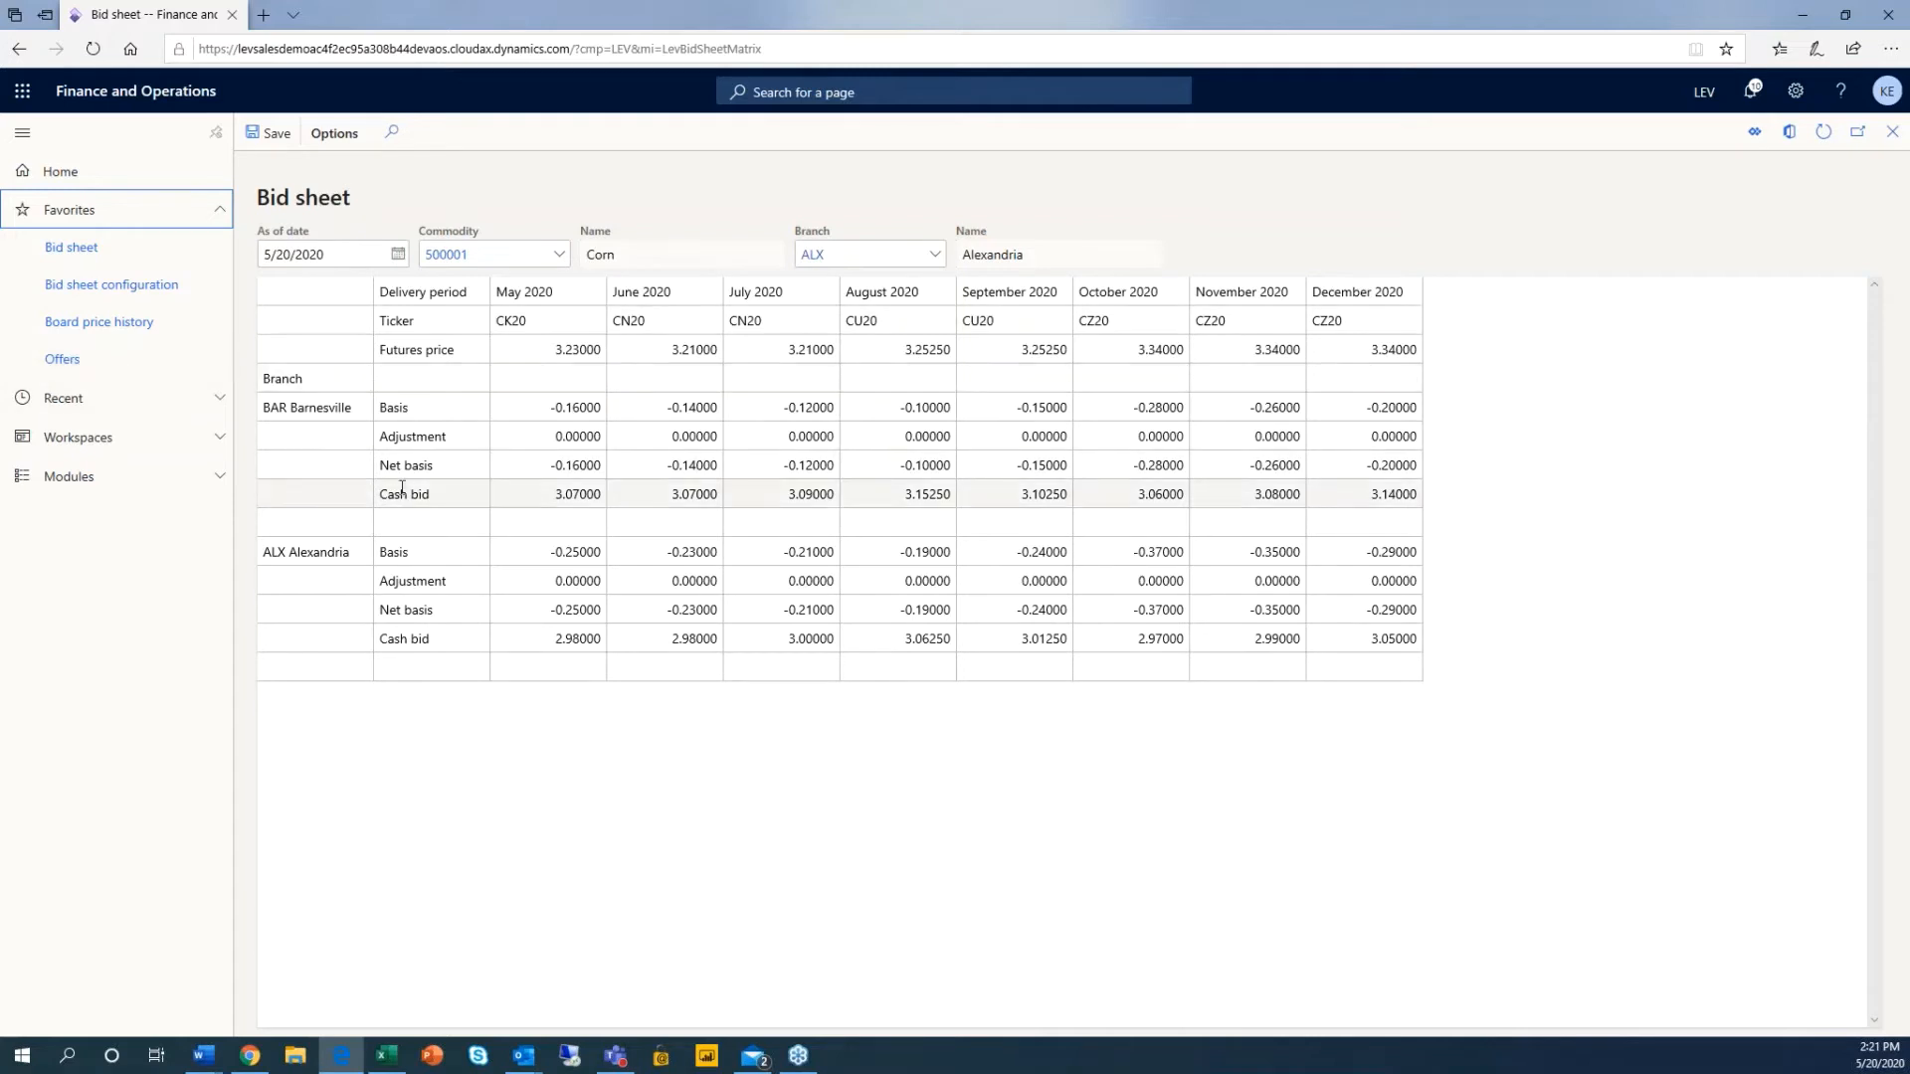
Step: Start a new offer in the Offers list with branch BAR and offer type Notification
left_click(97, 364)
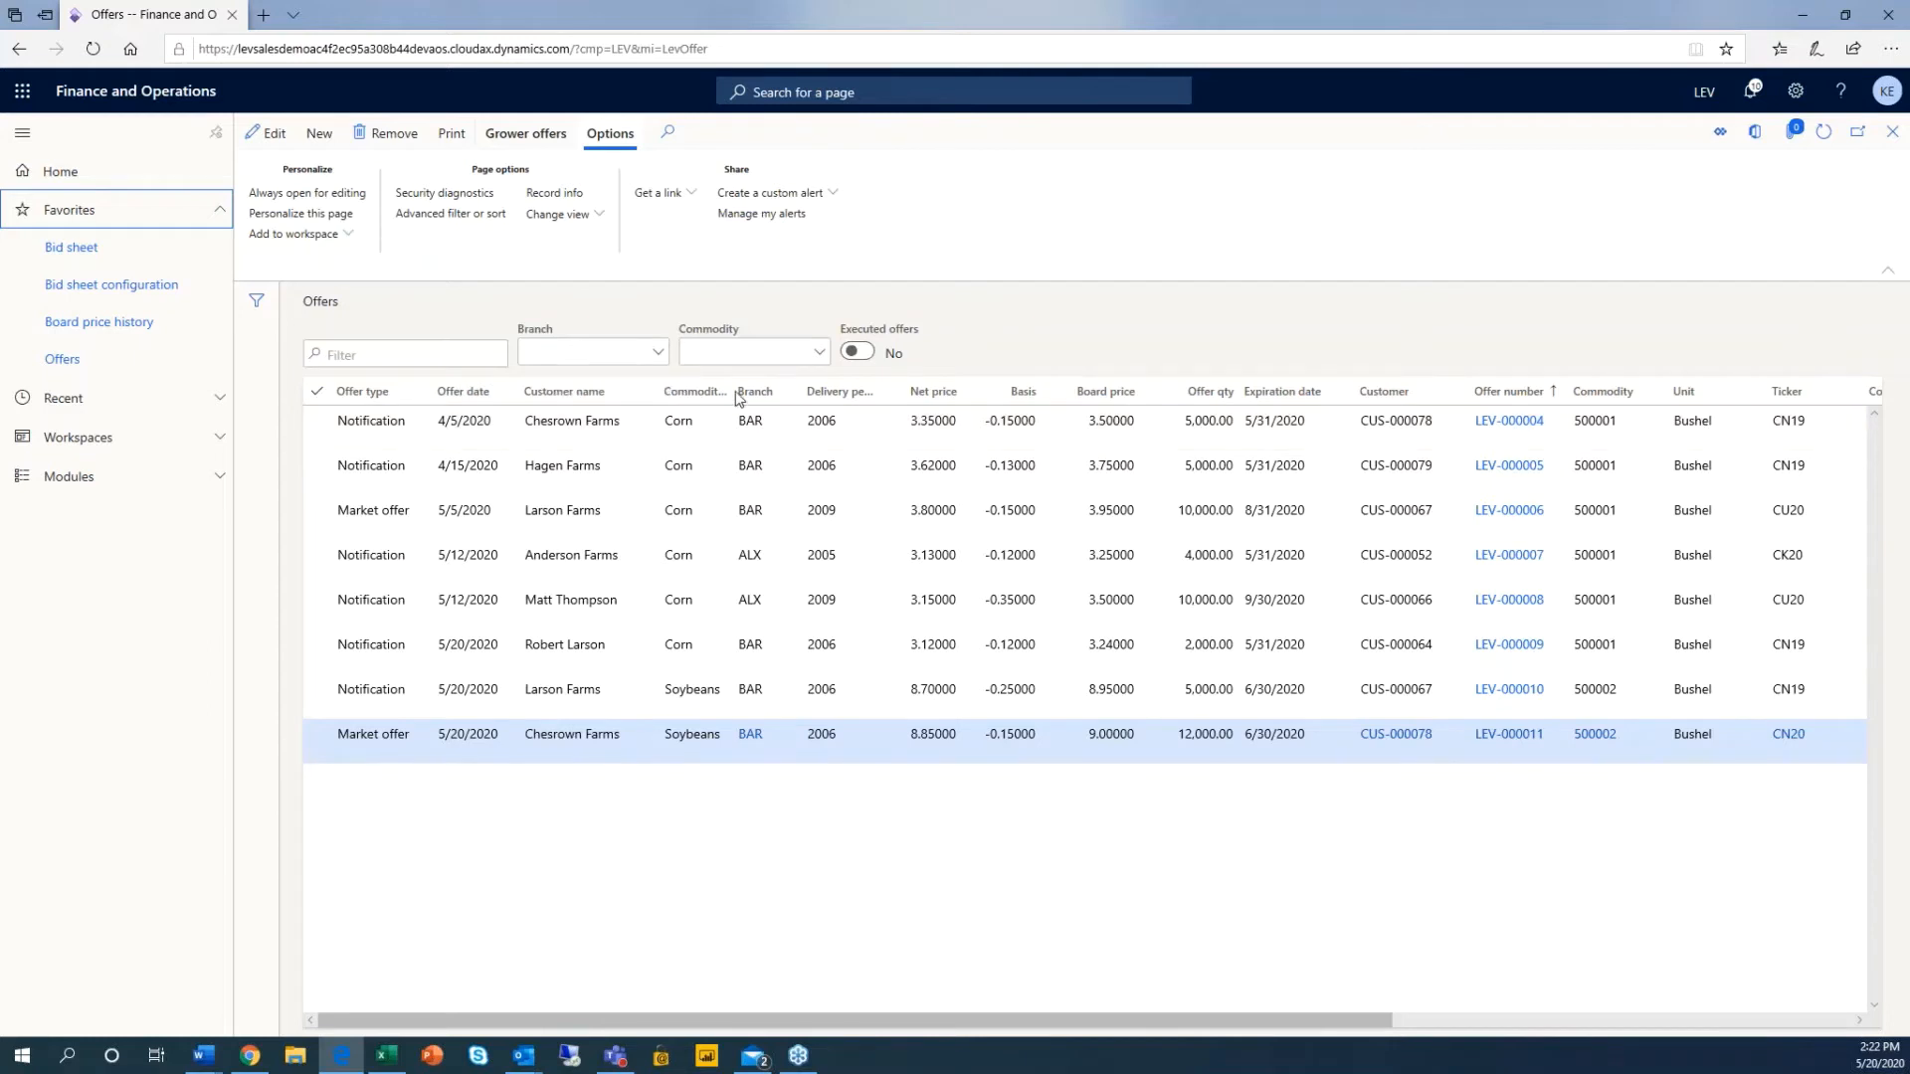
mouse_move(756, 422)
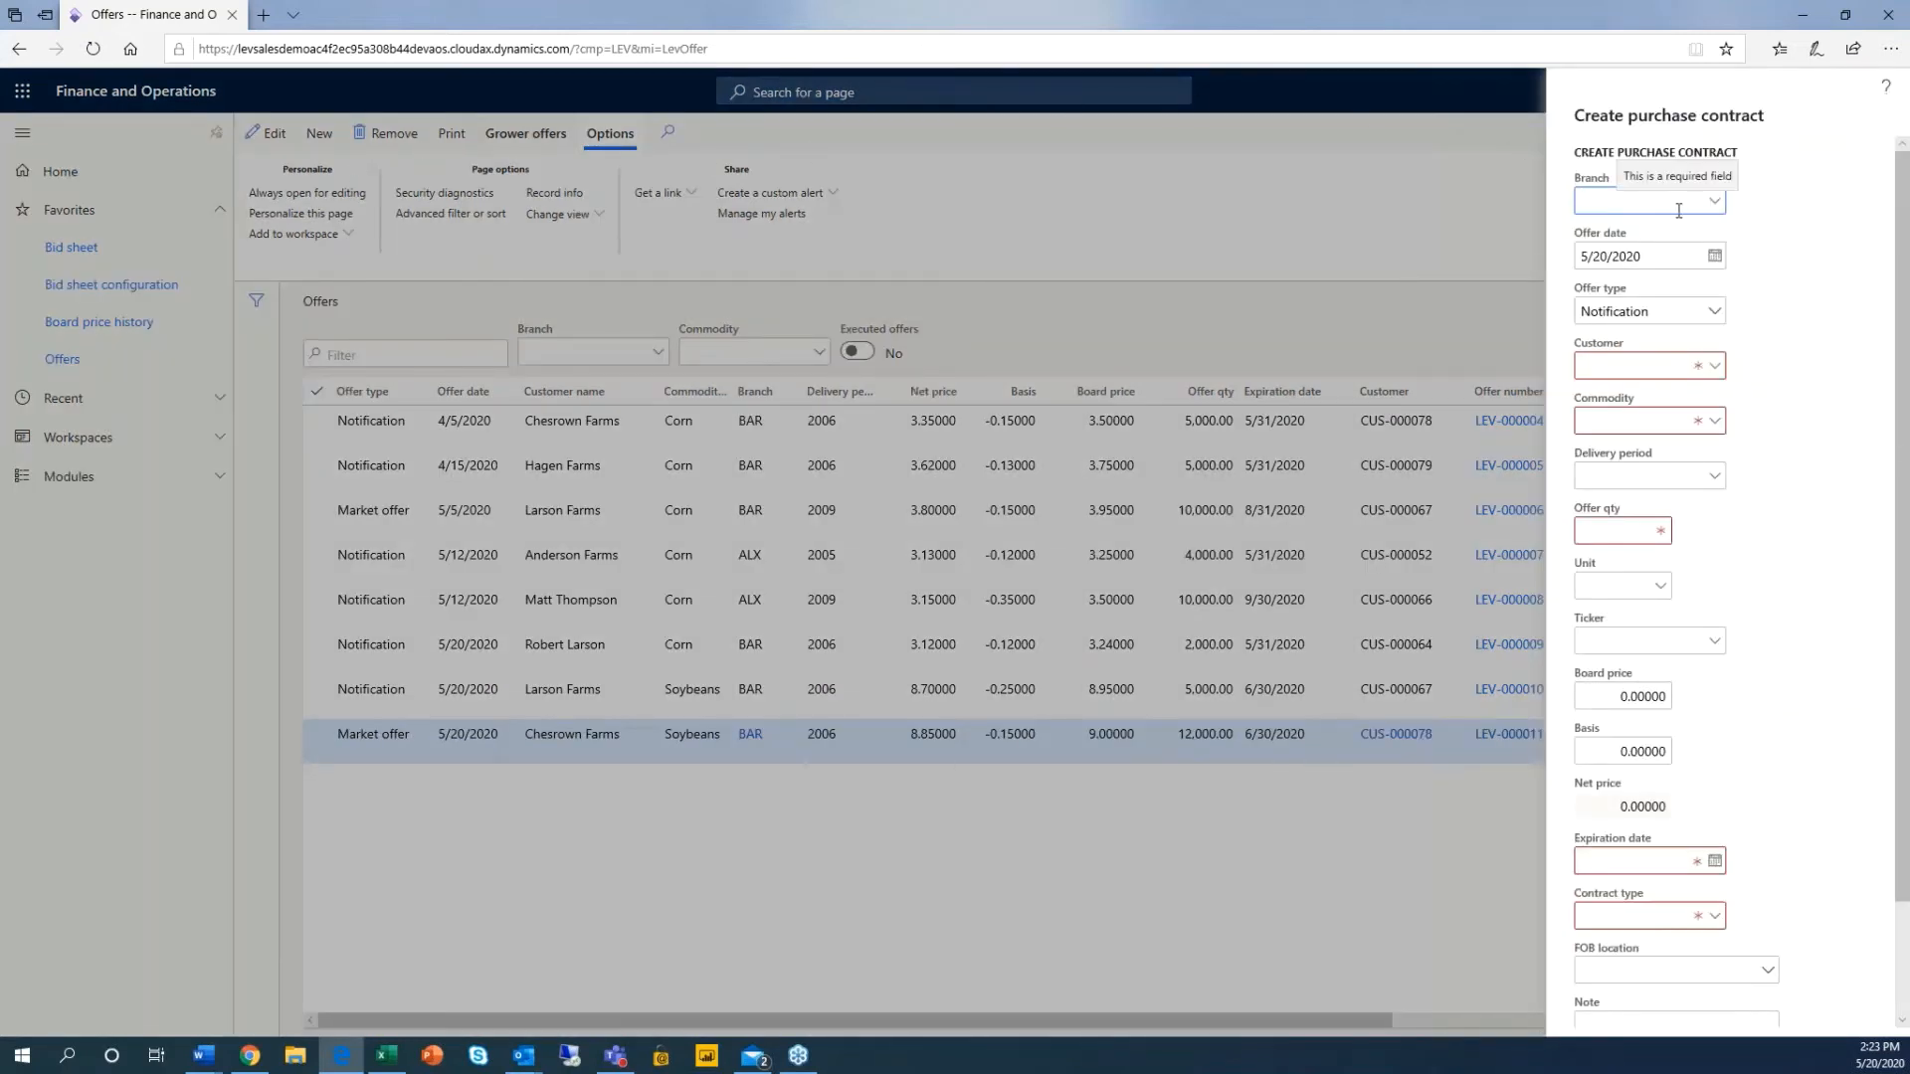
type("bar")
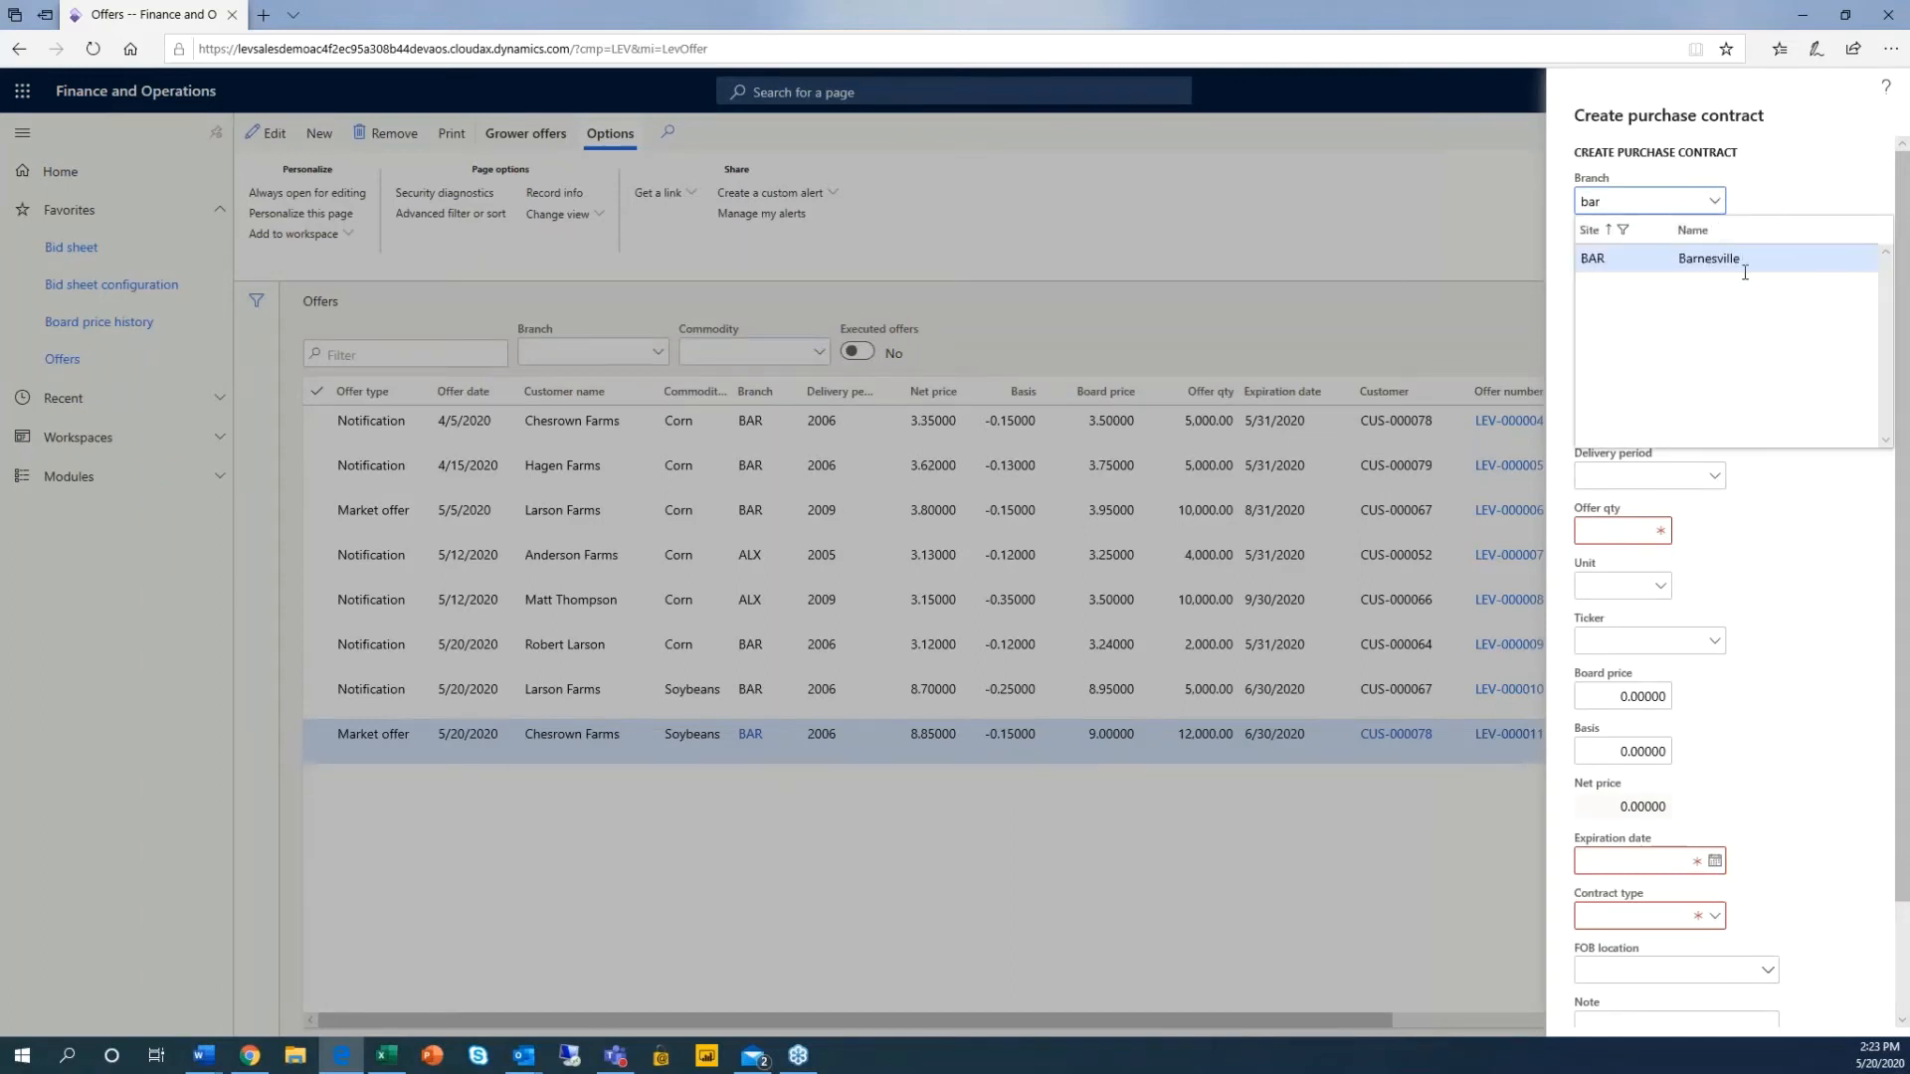
left_click(1748, 266)
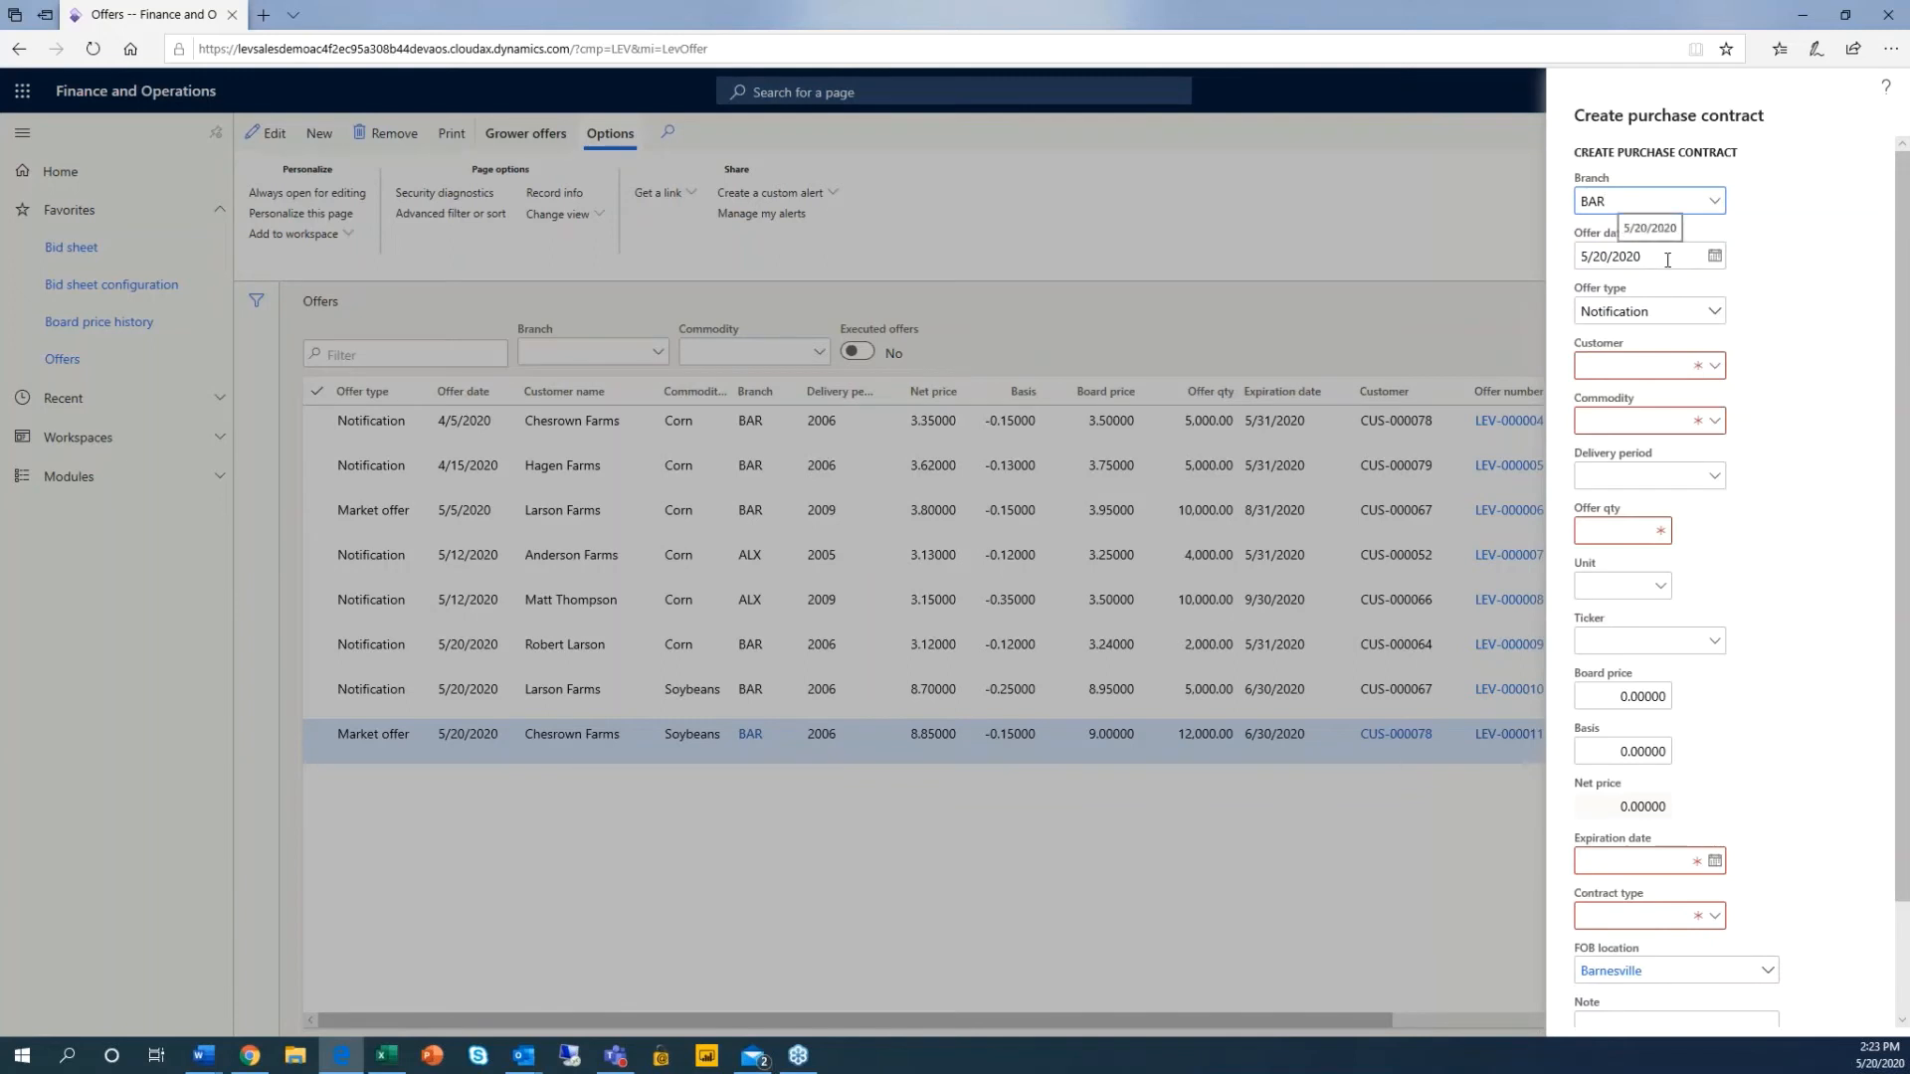
left_click(1717, 314)
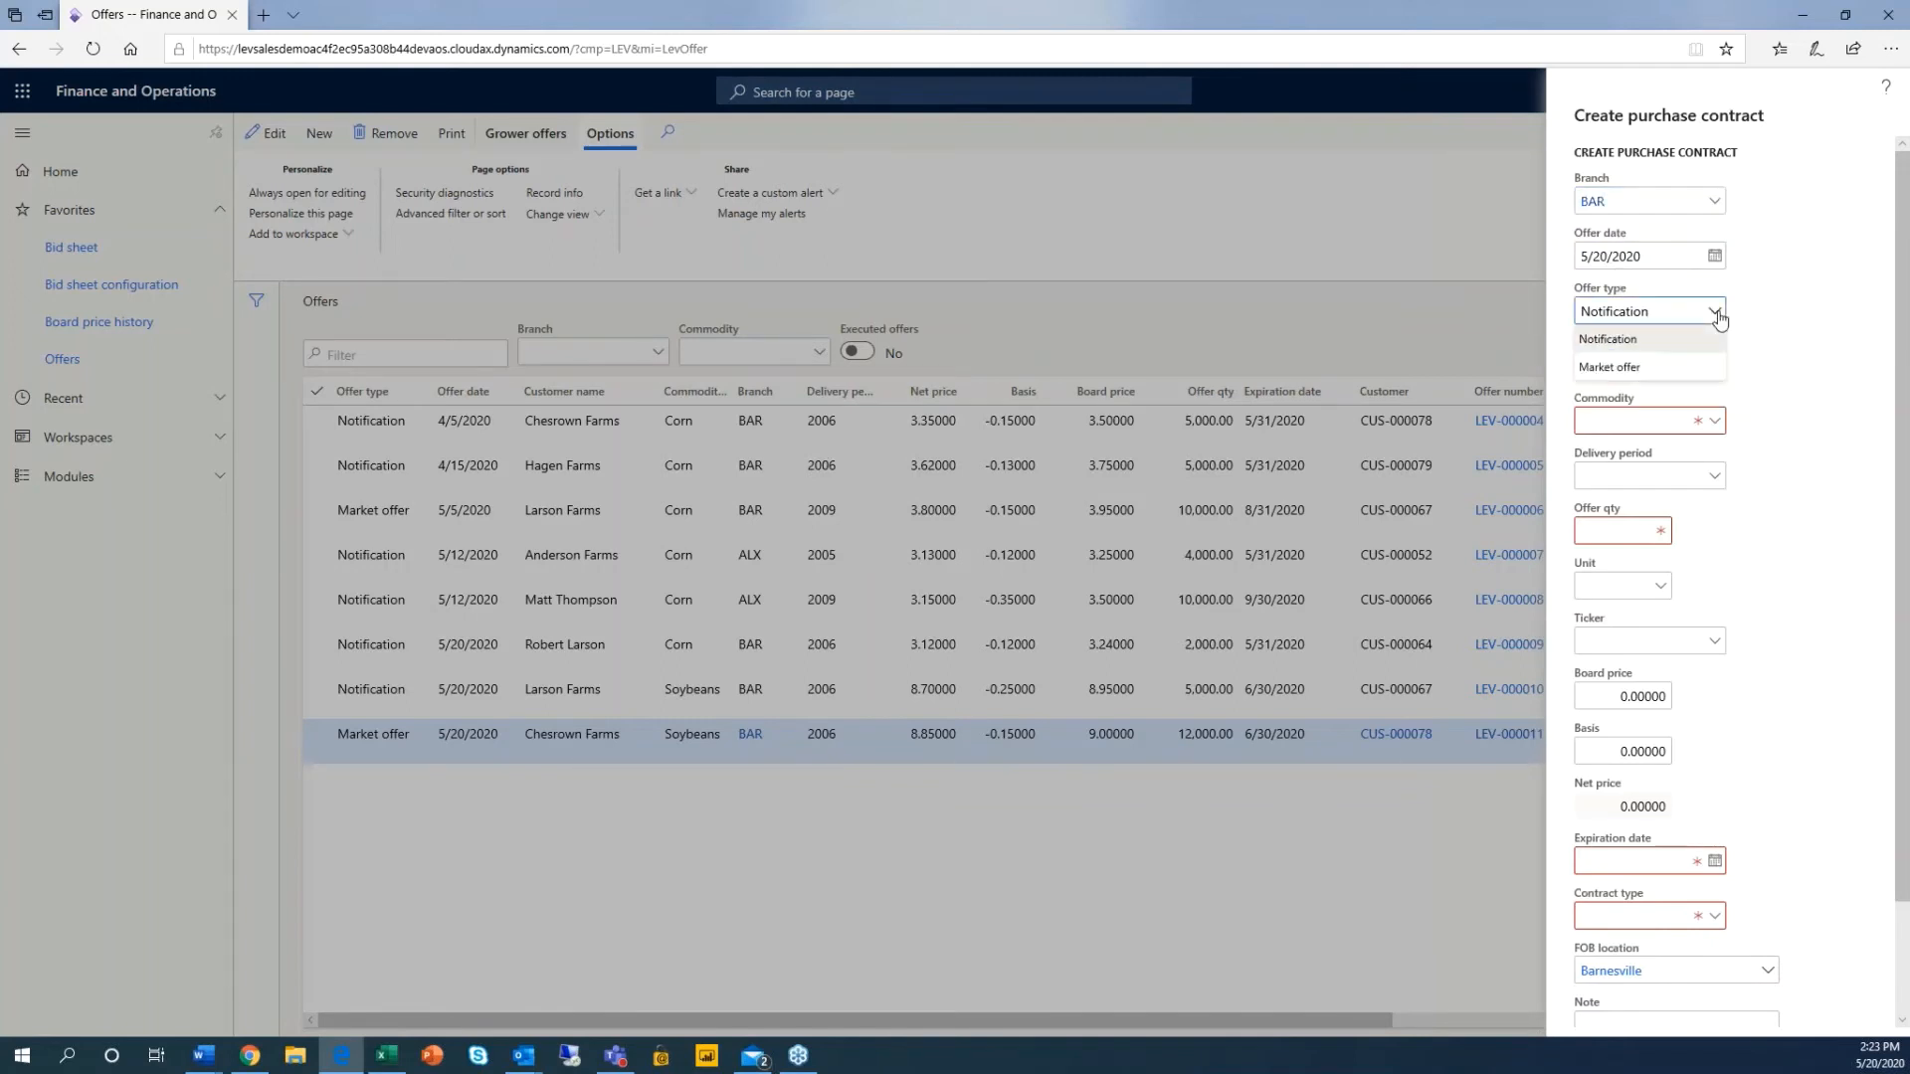
left_click(1660, 342)
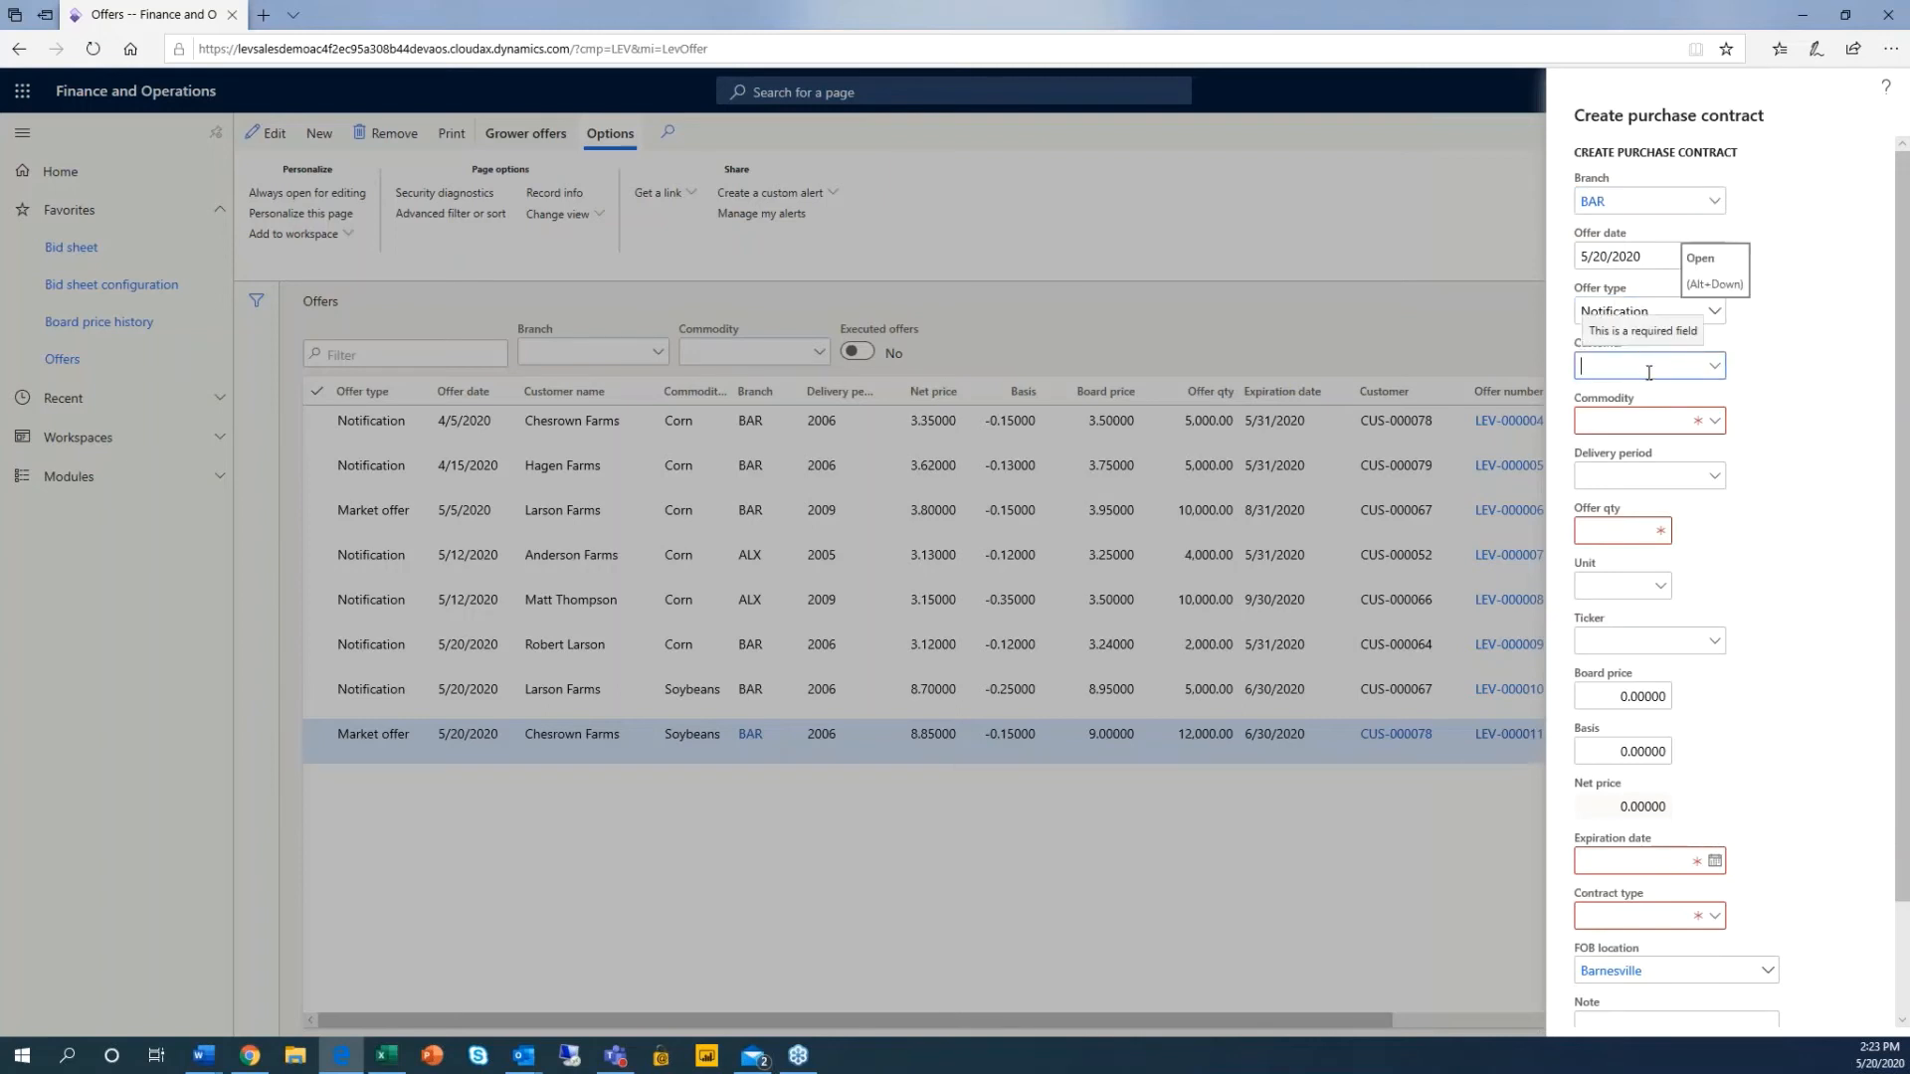
Step: Set the new offer's customer to Chesrown Farms and its commodity to 500001
type("ches")
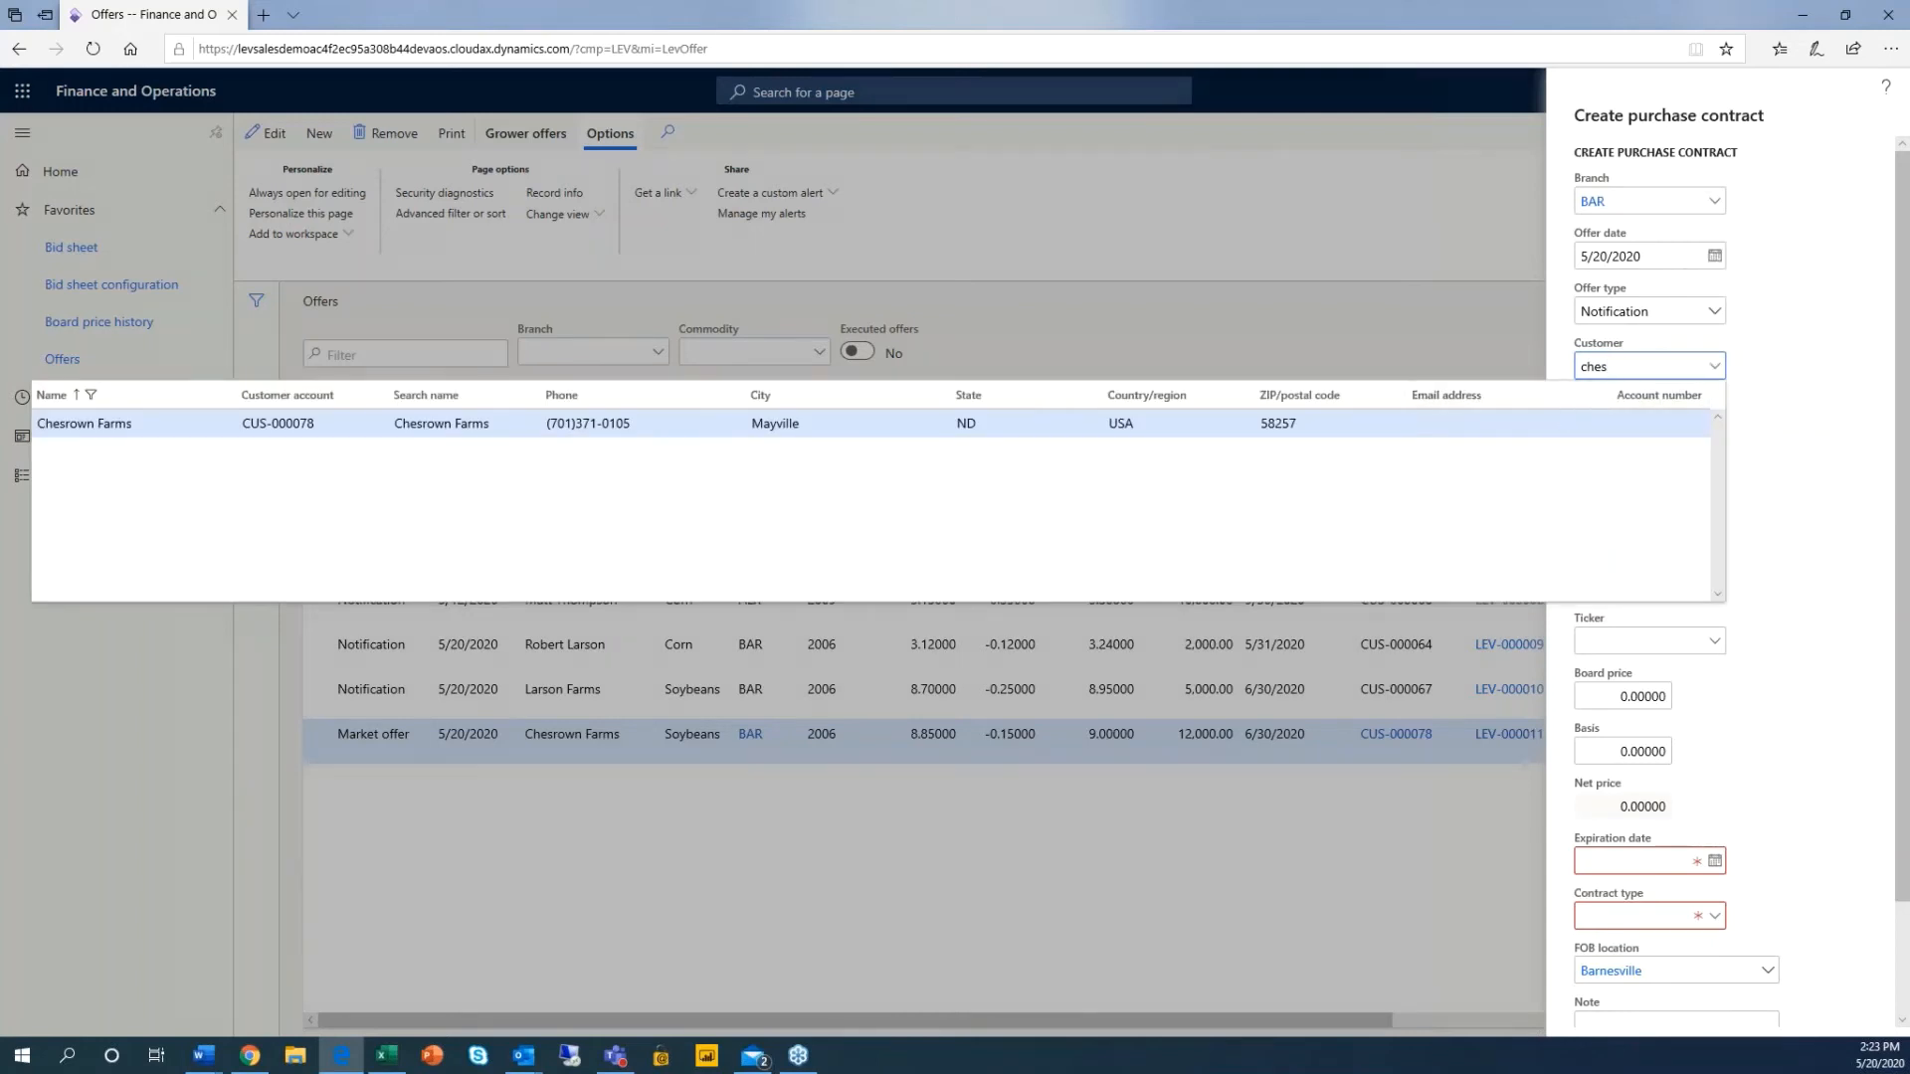
key("Return")
left_click(1586, 426)
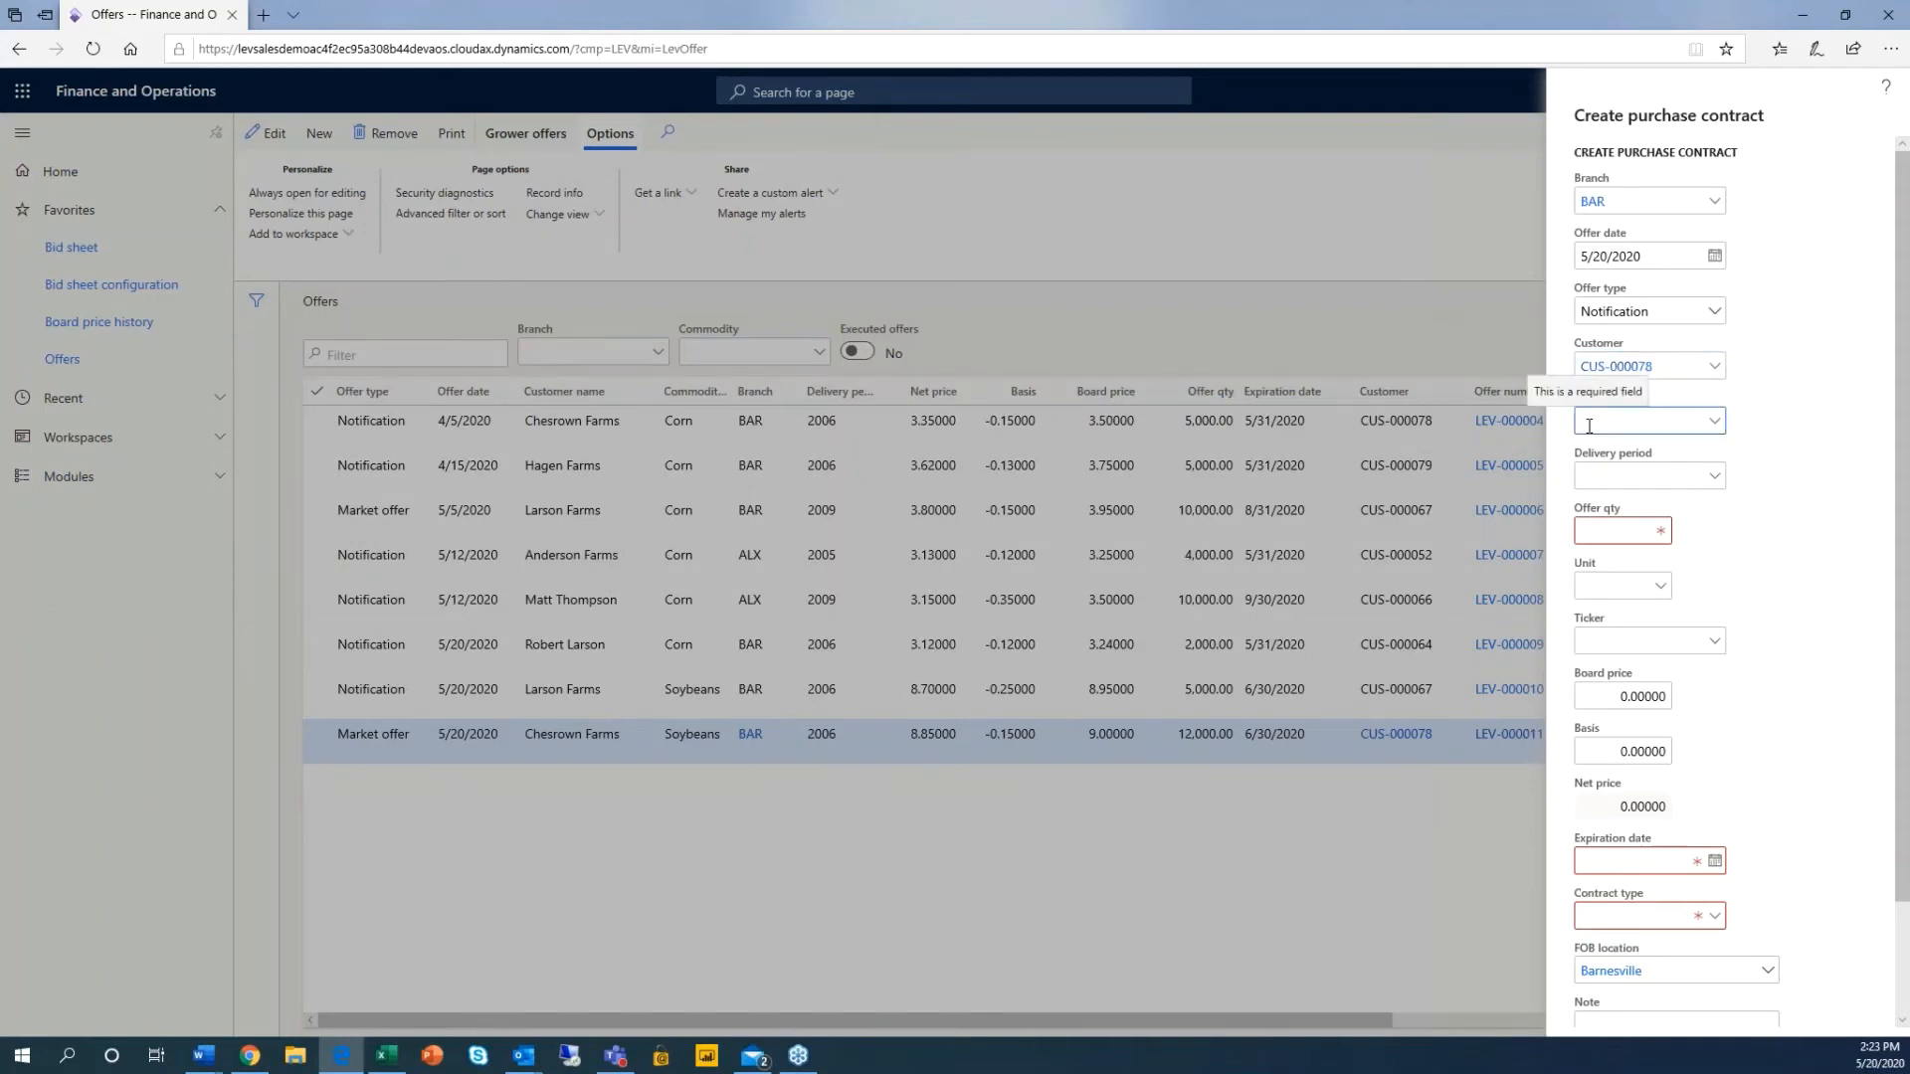
type("5000")
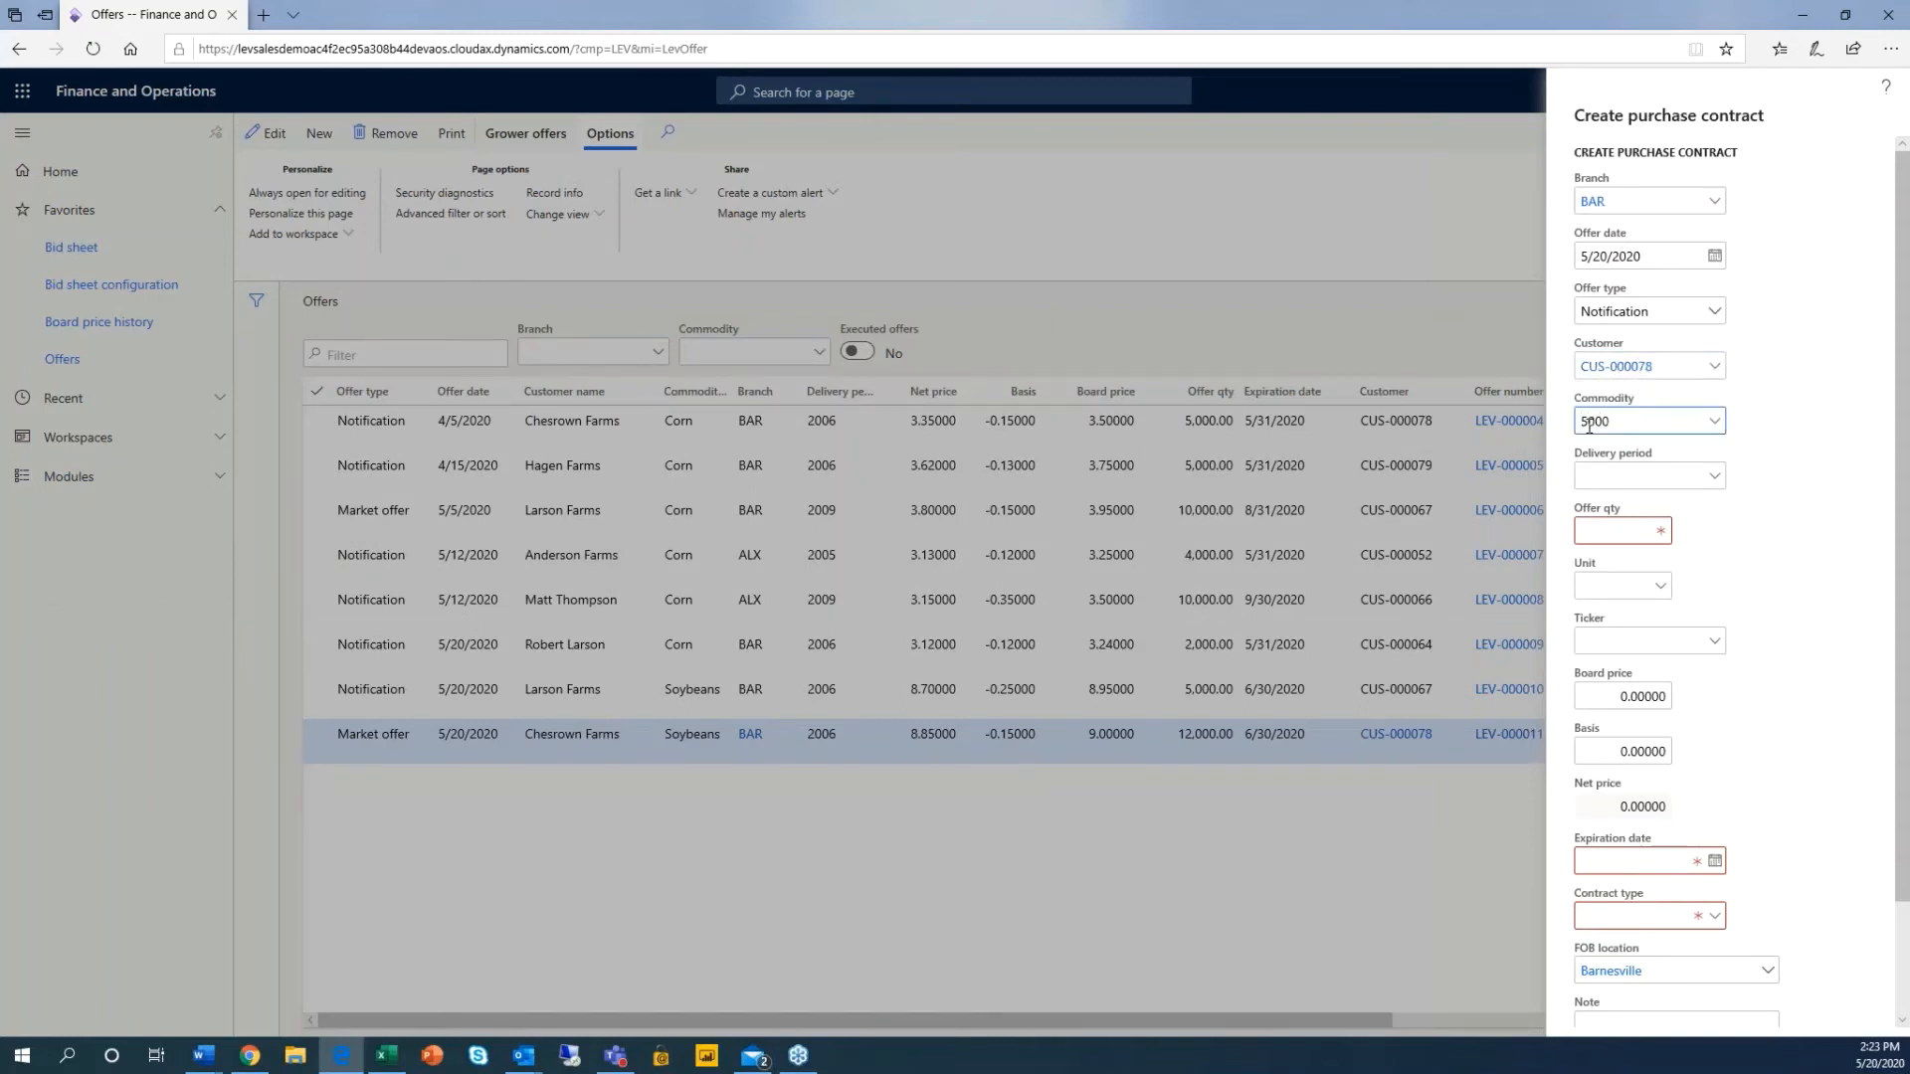
type("01")
key("Tab")
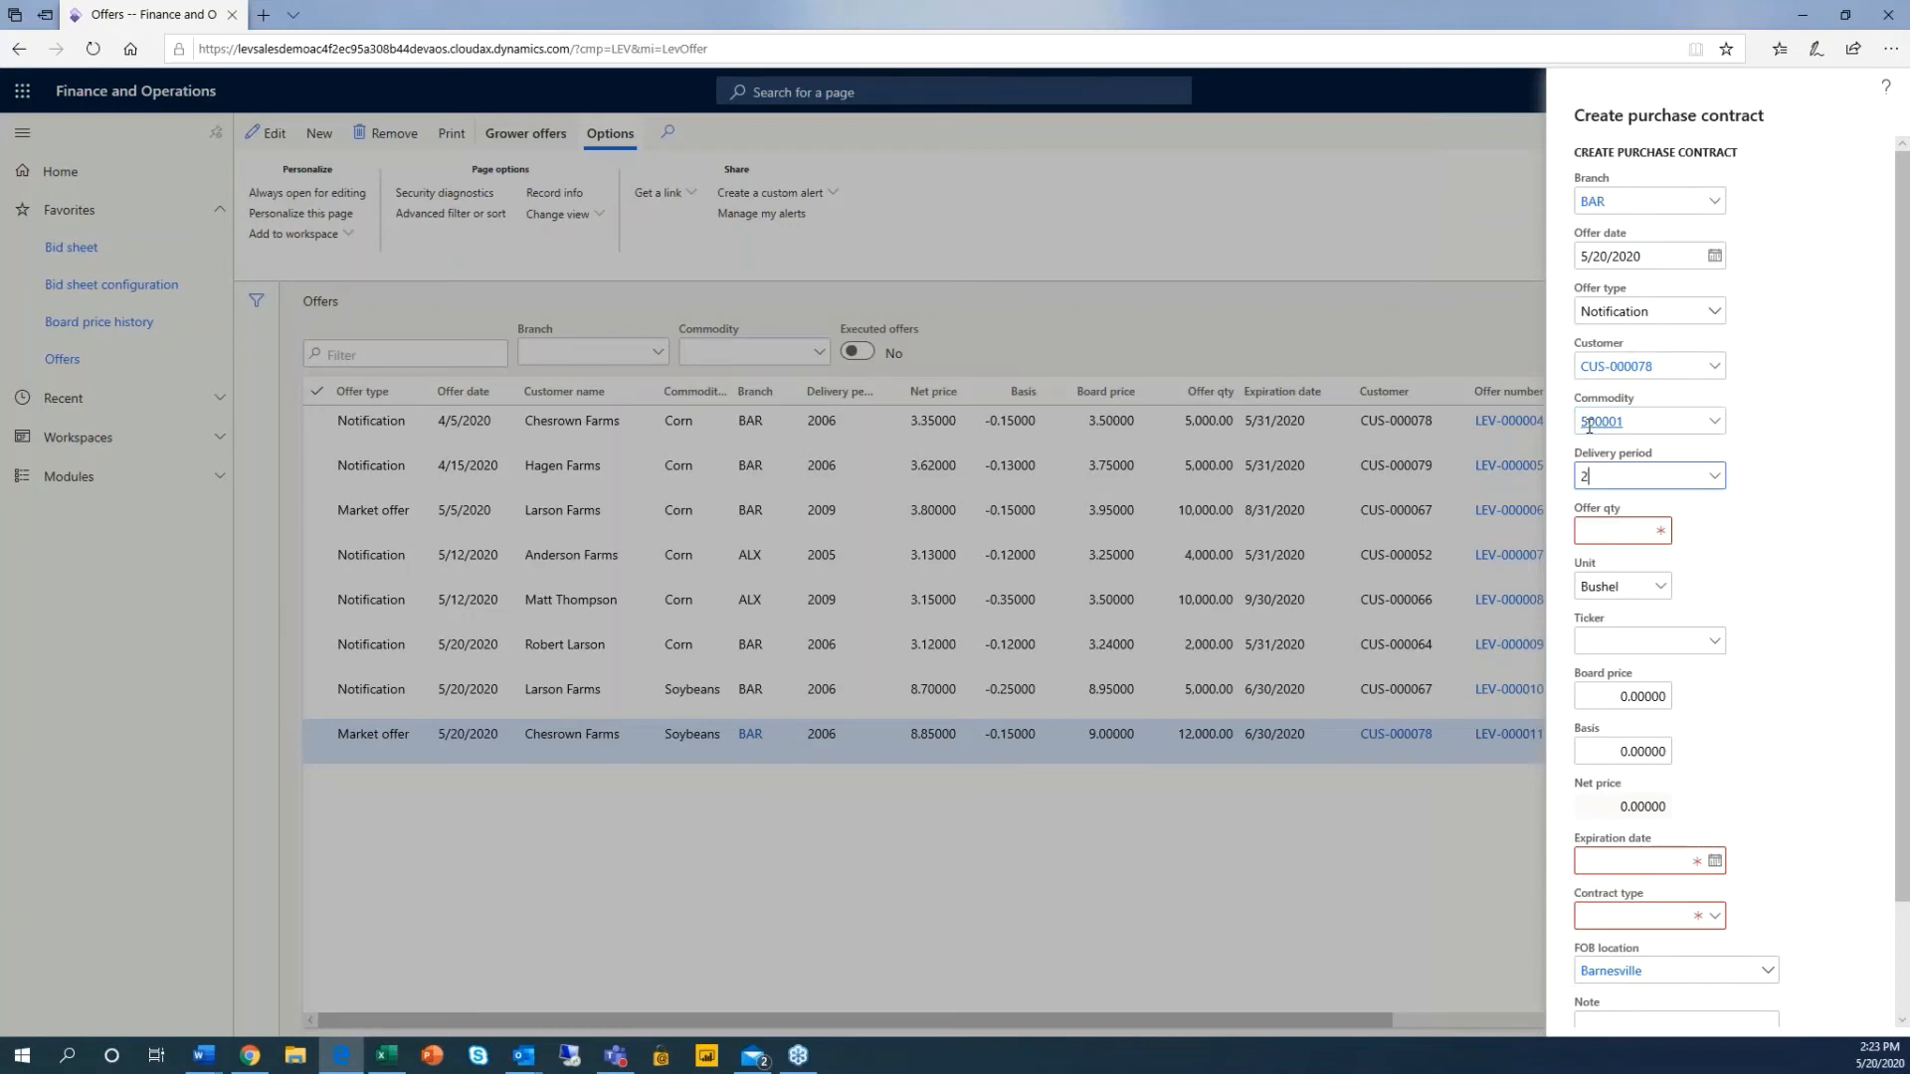
Step: Fill in the offer's delivery period 2007, quantity 5,000 bushels and ticker CN20
type("200")
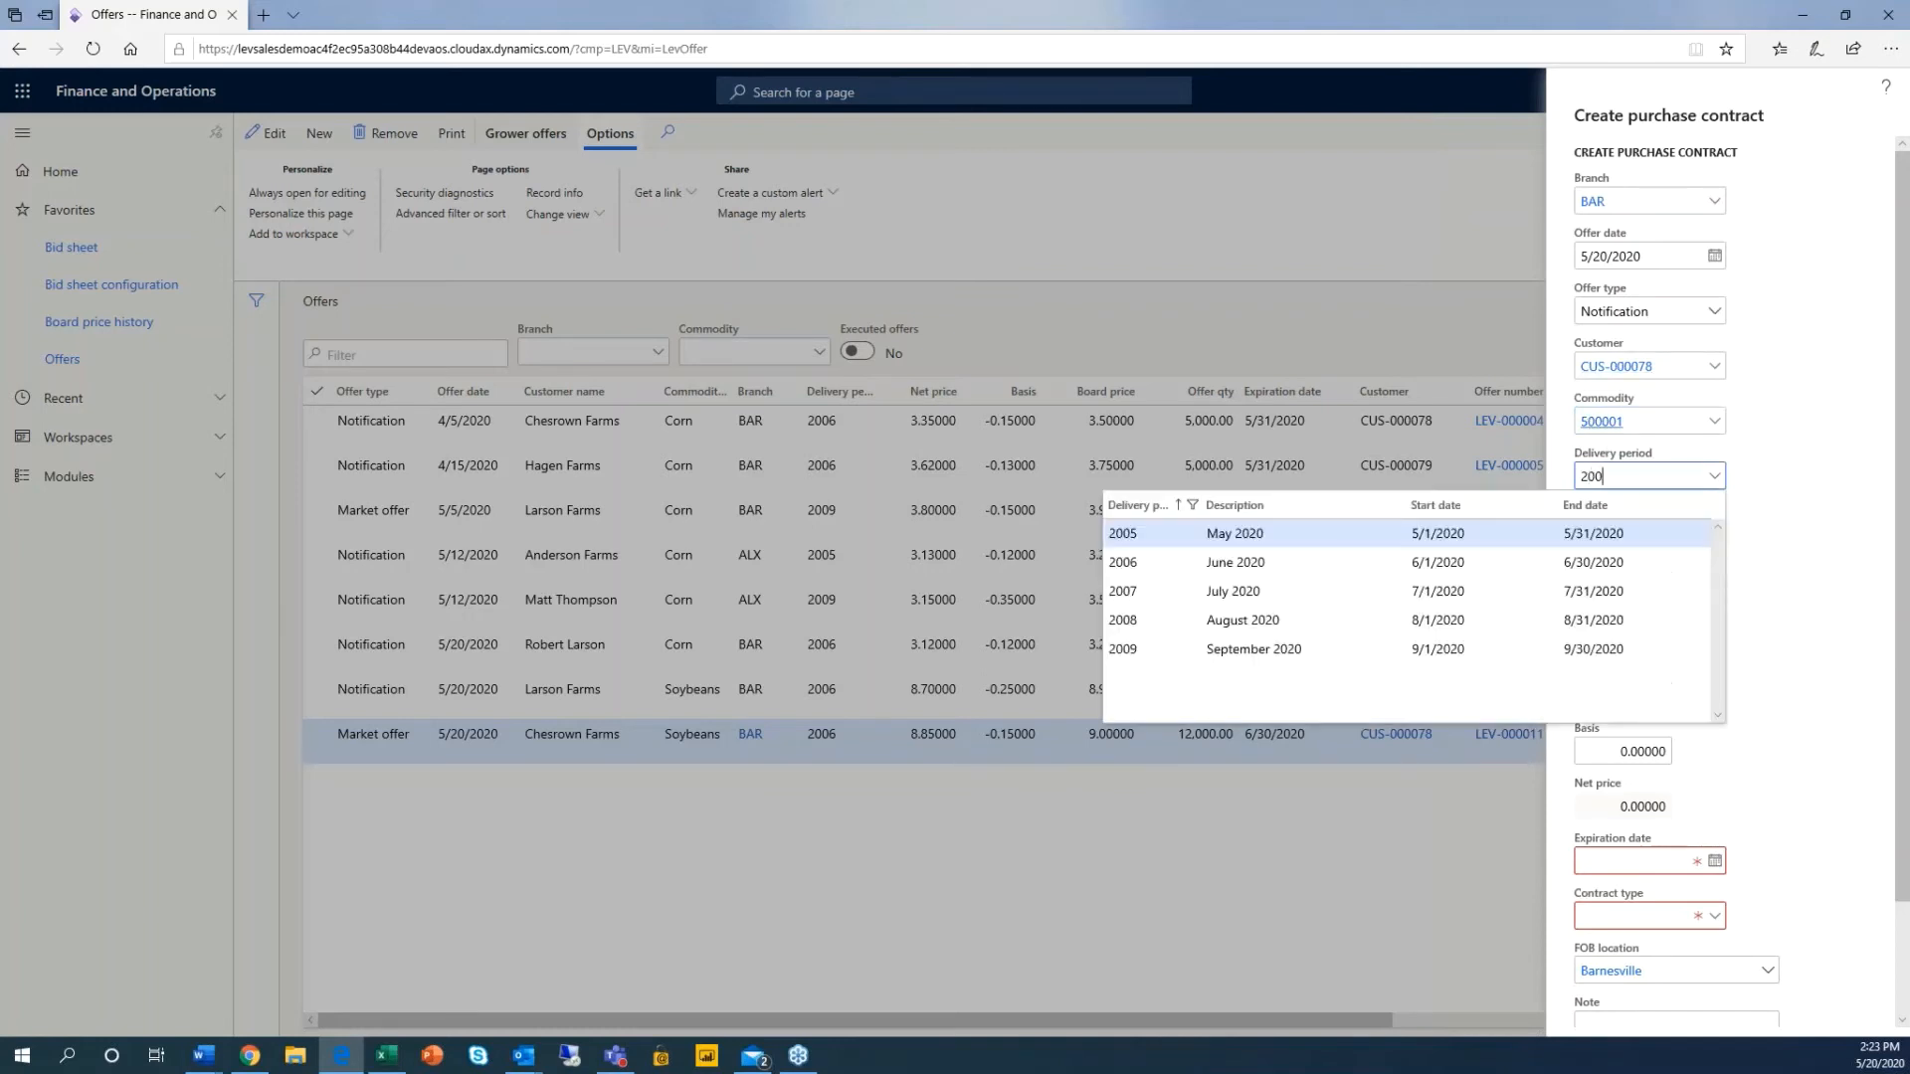
left_click(1403, 590)
left_click(1617, 534)
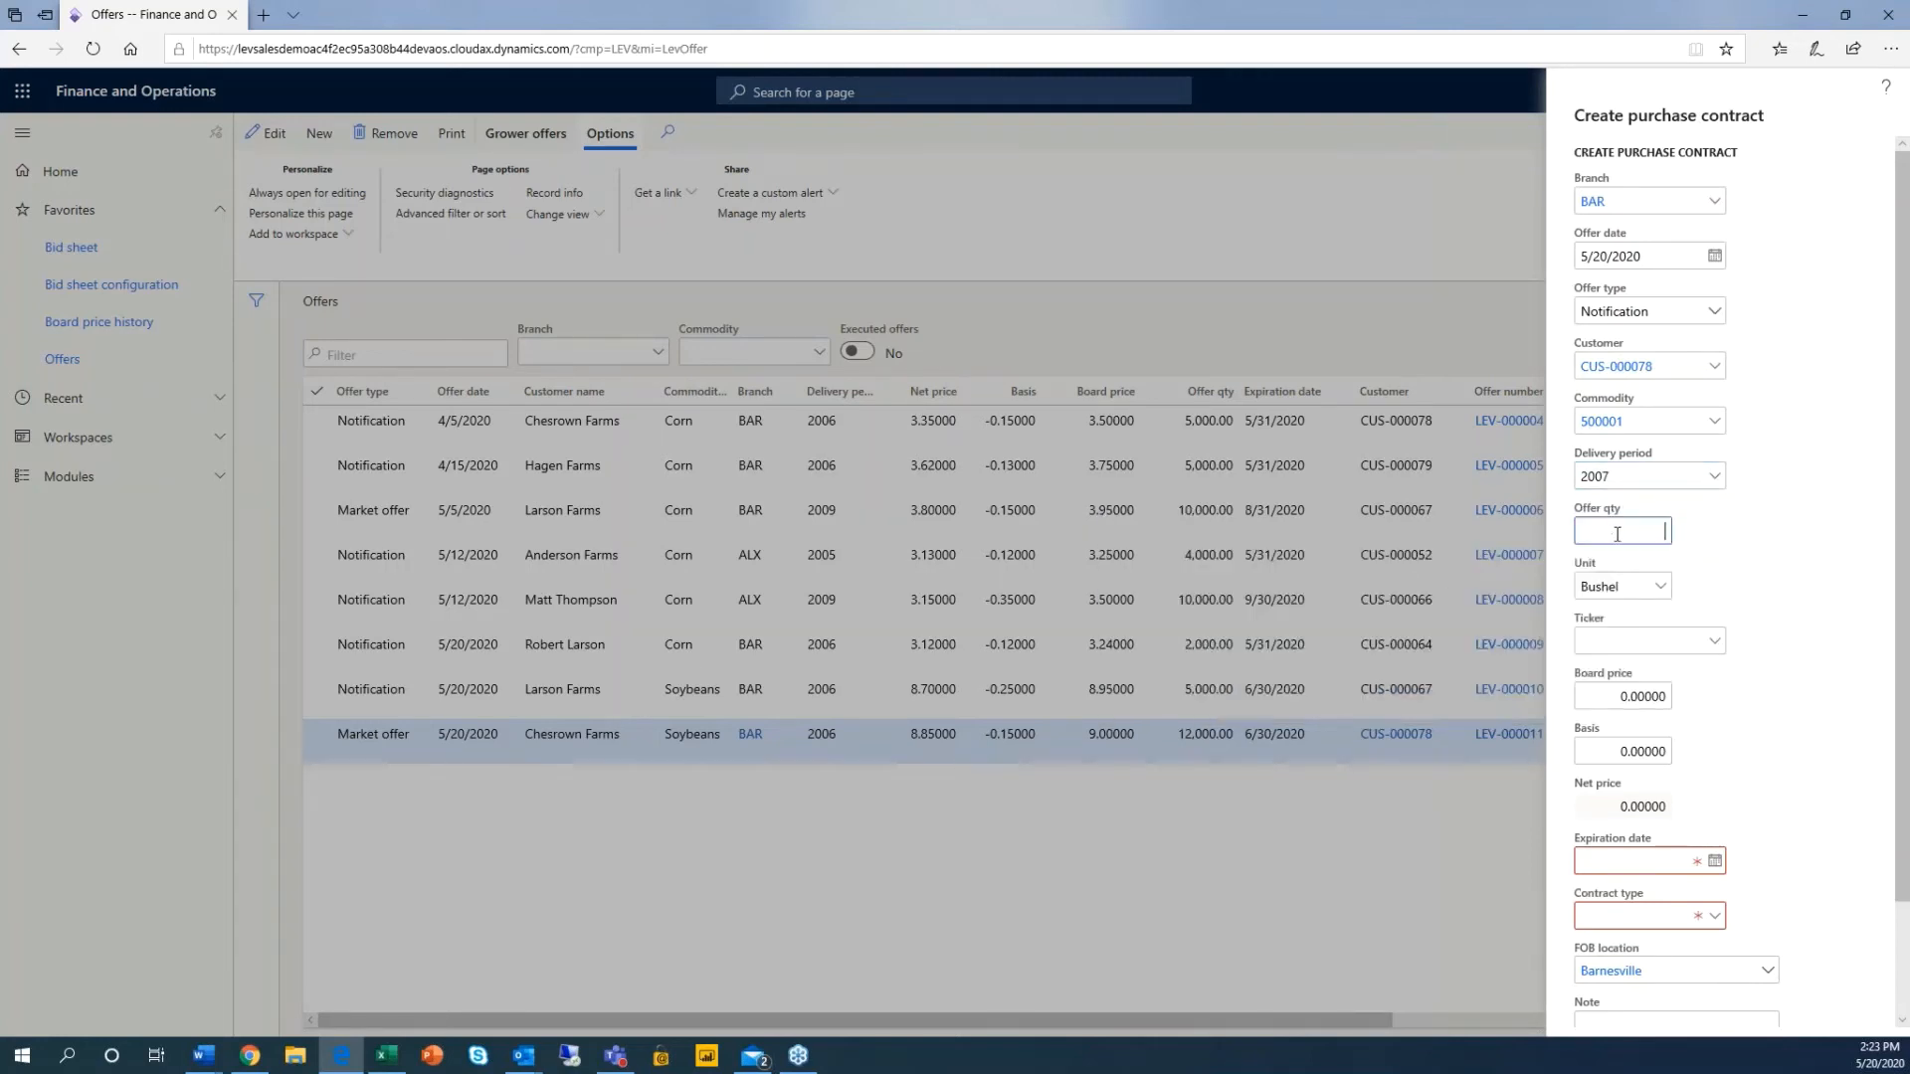
type("5000.")
key("Tab")
key("Tab")
left_click(1718, 644)
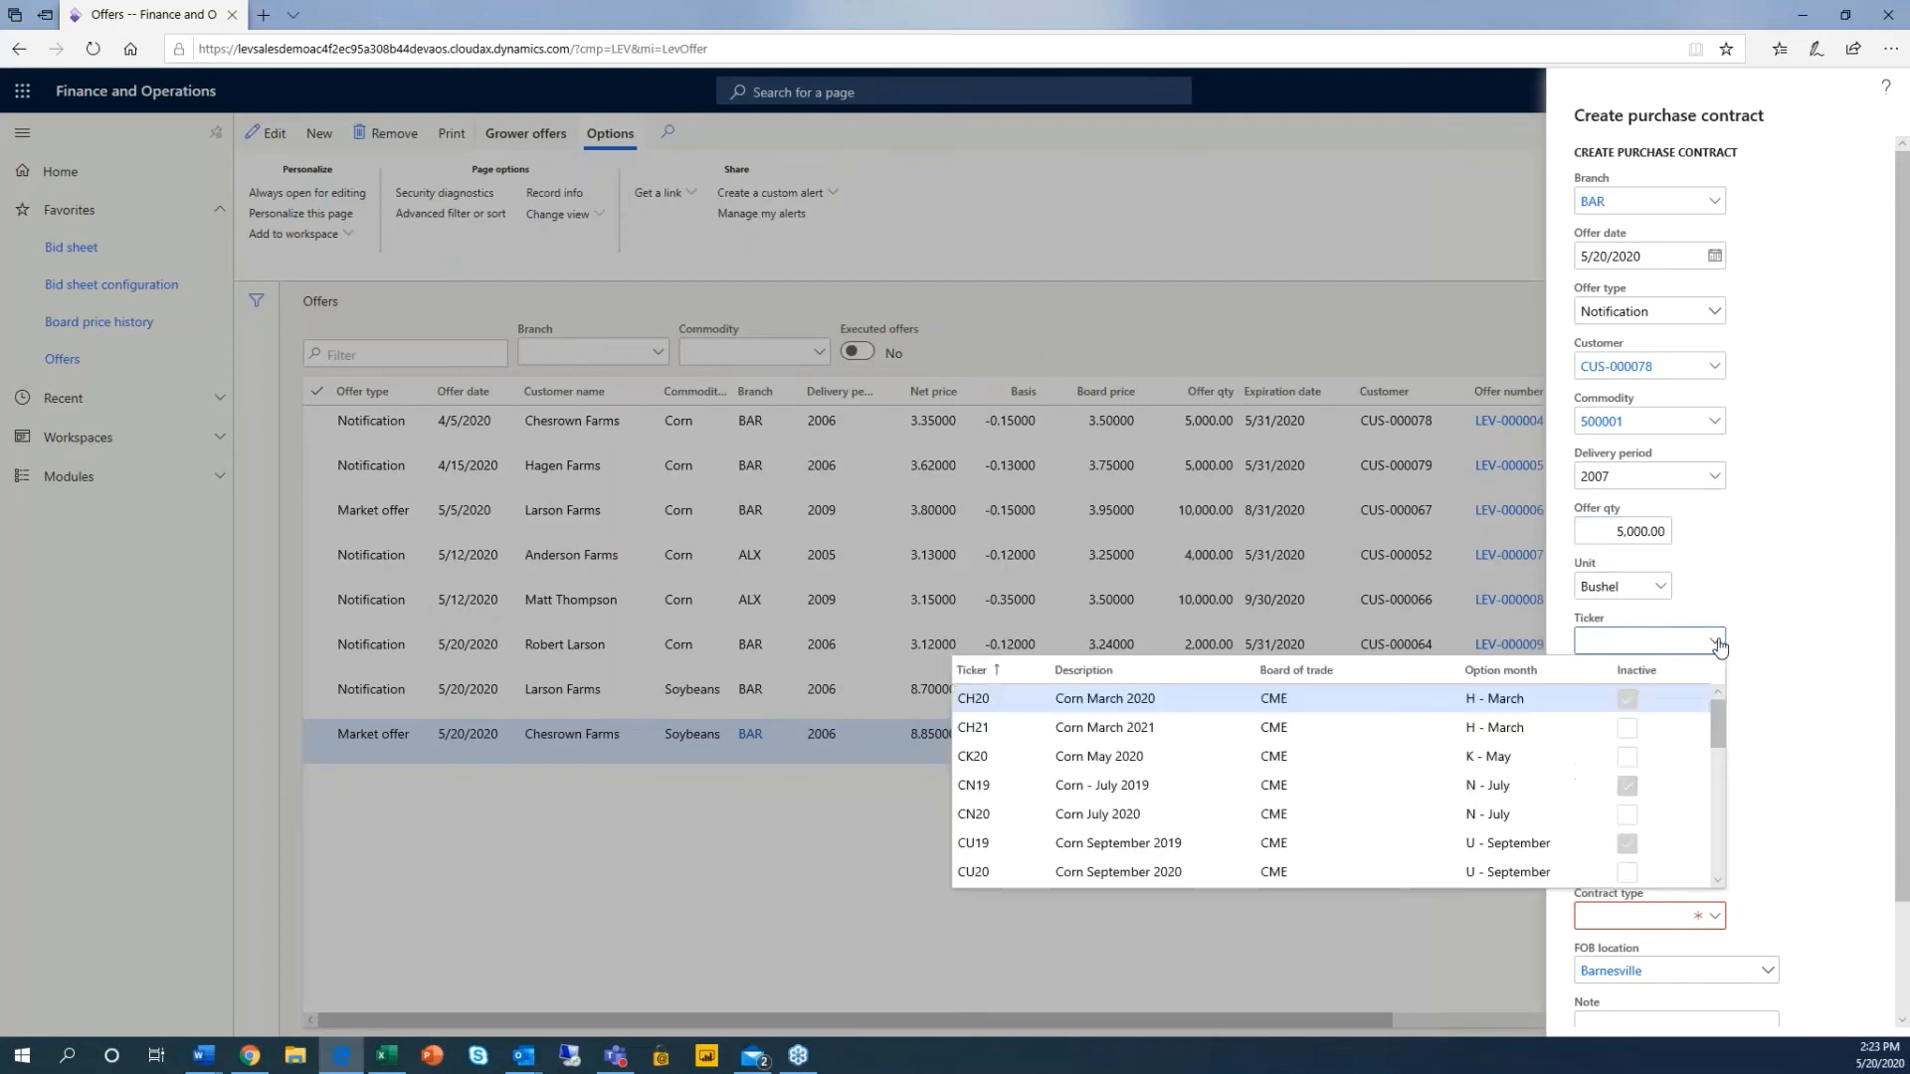
left_click(1138, 812)
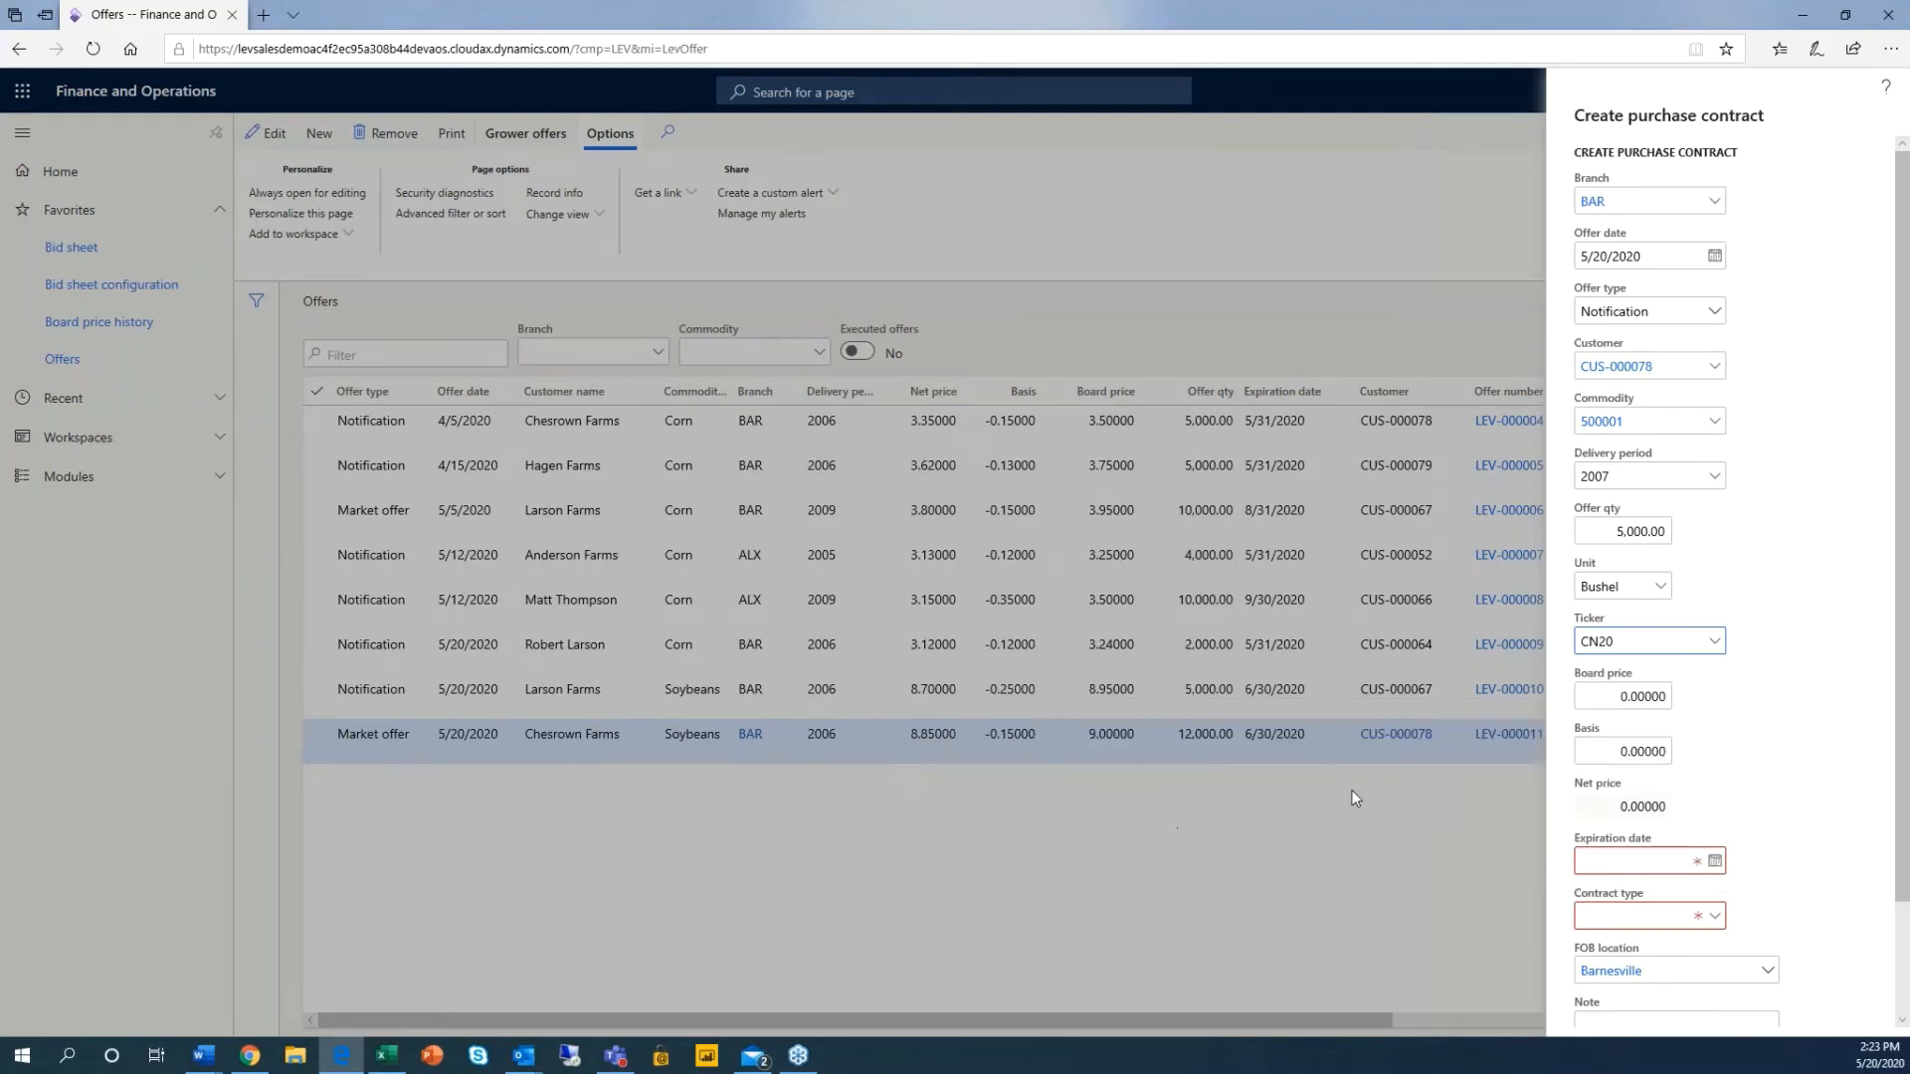
Step: Set the offer's board price to 3.95 and its basis to -0.15
left_click(1598, 697)
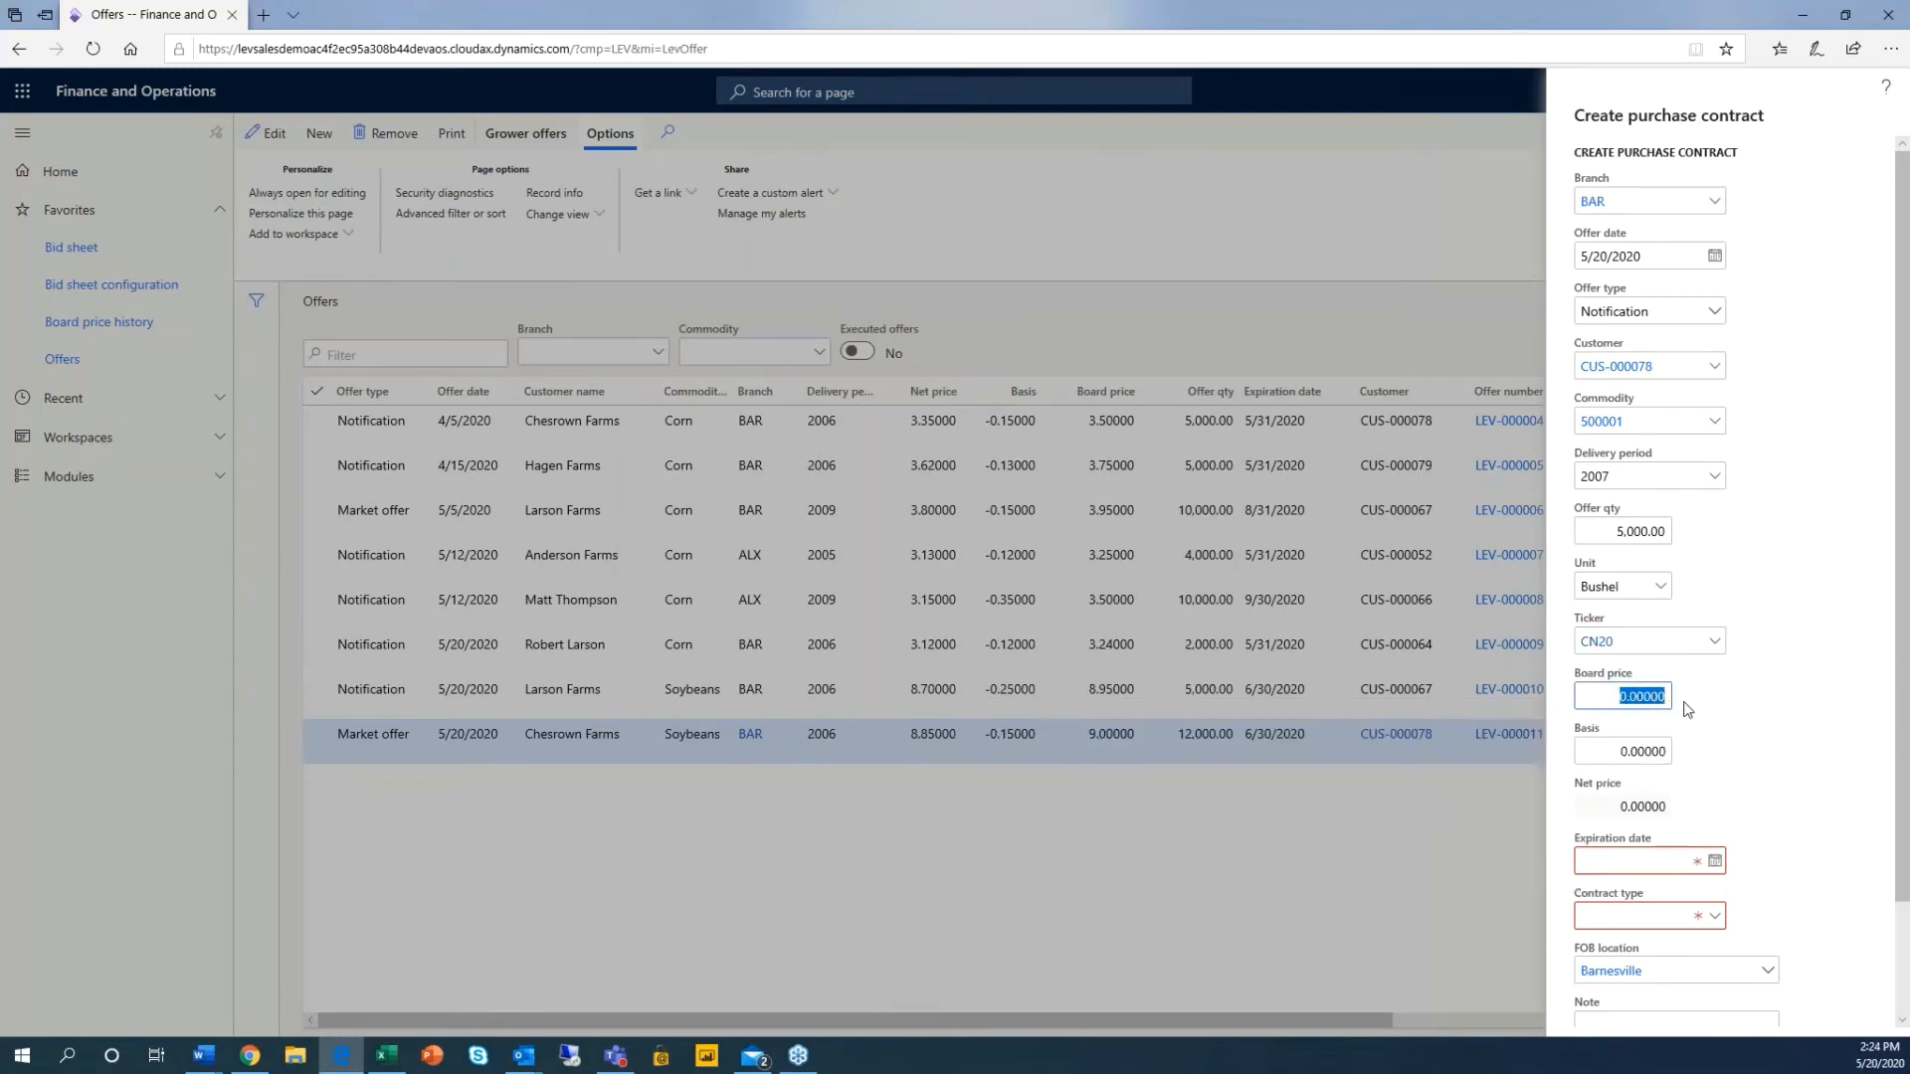
type("3.")
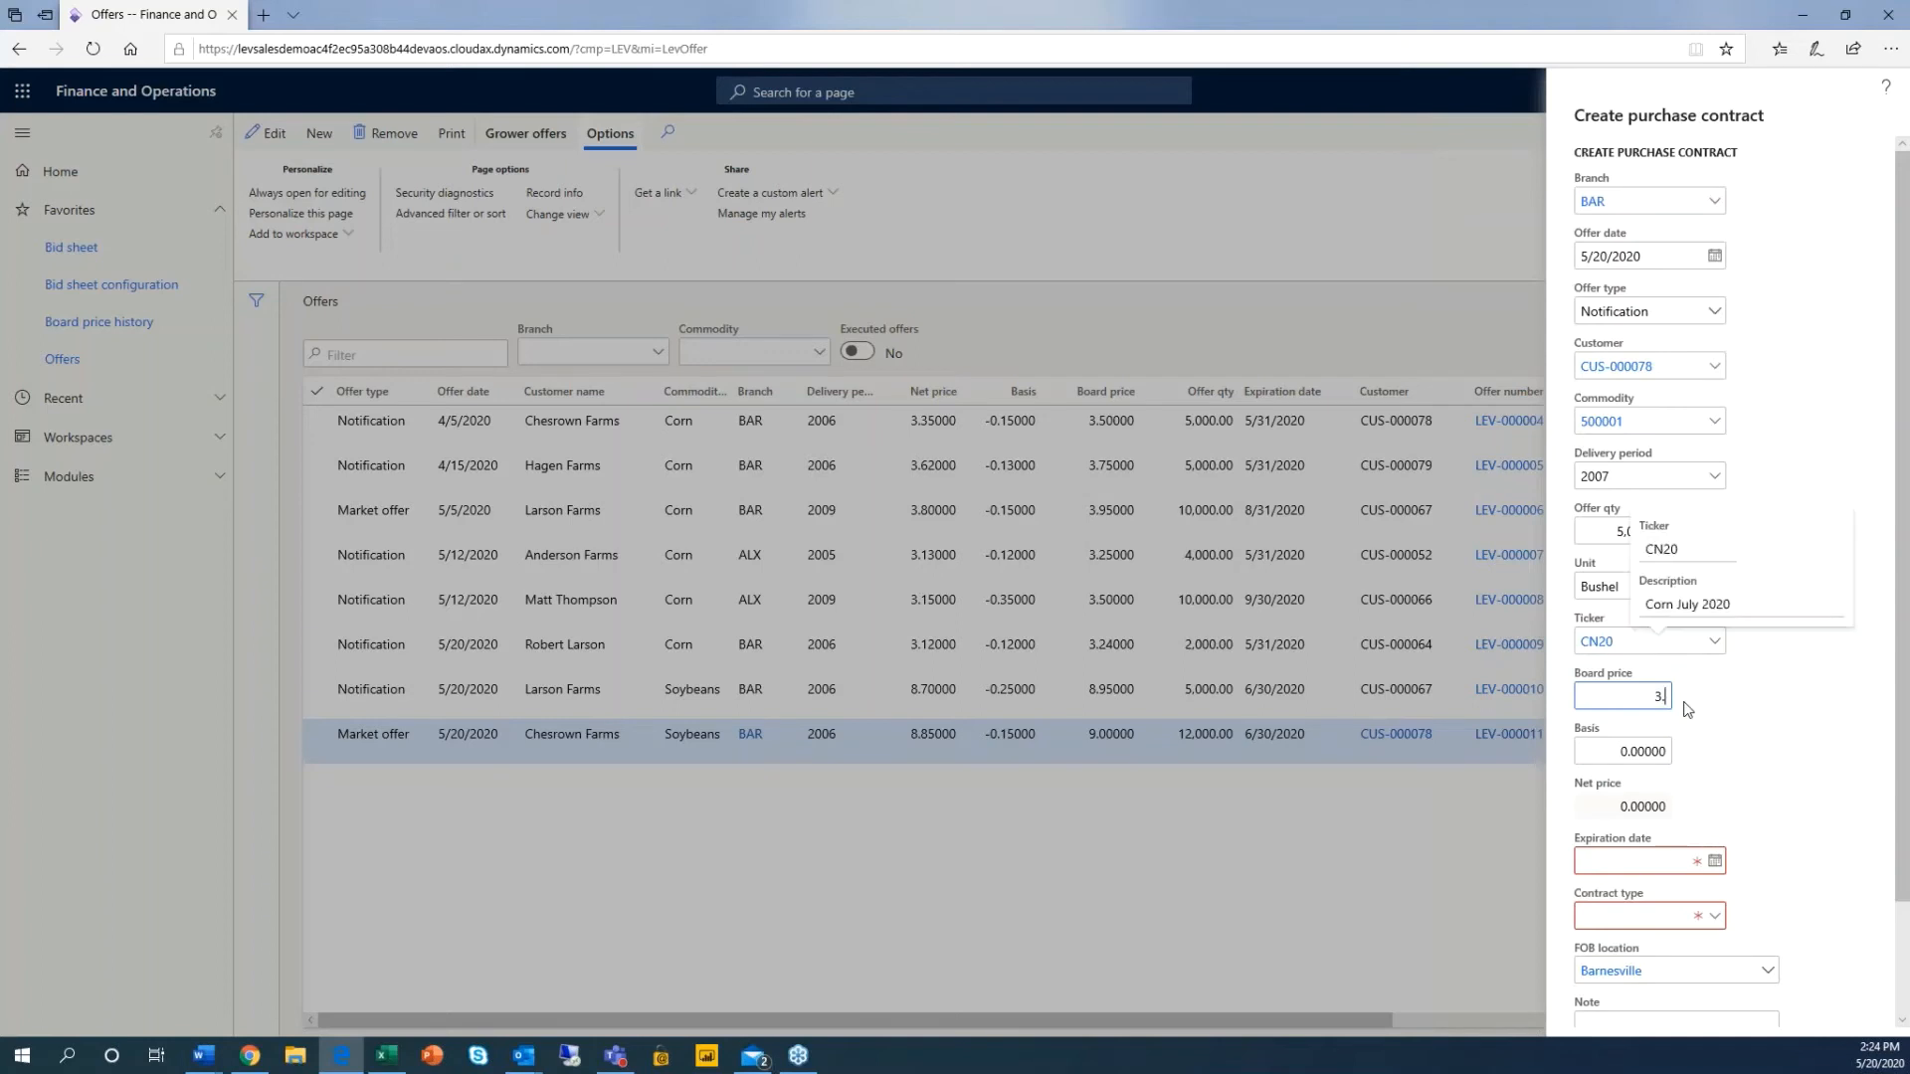
type("95")
key("Tab")
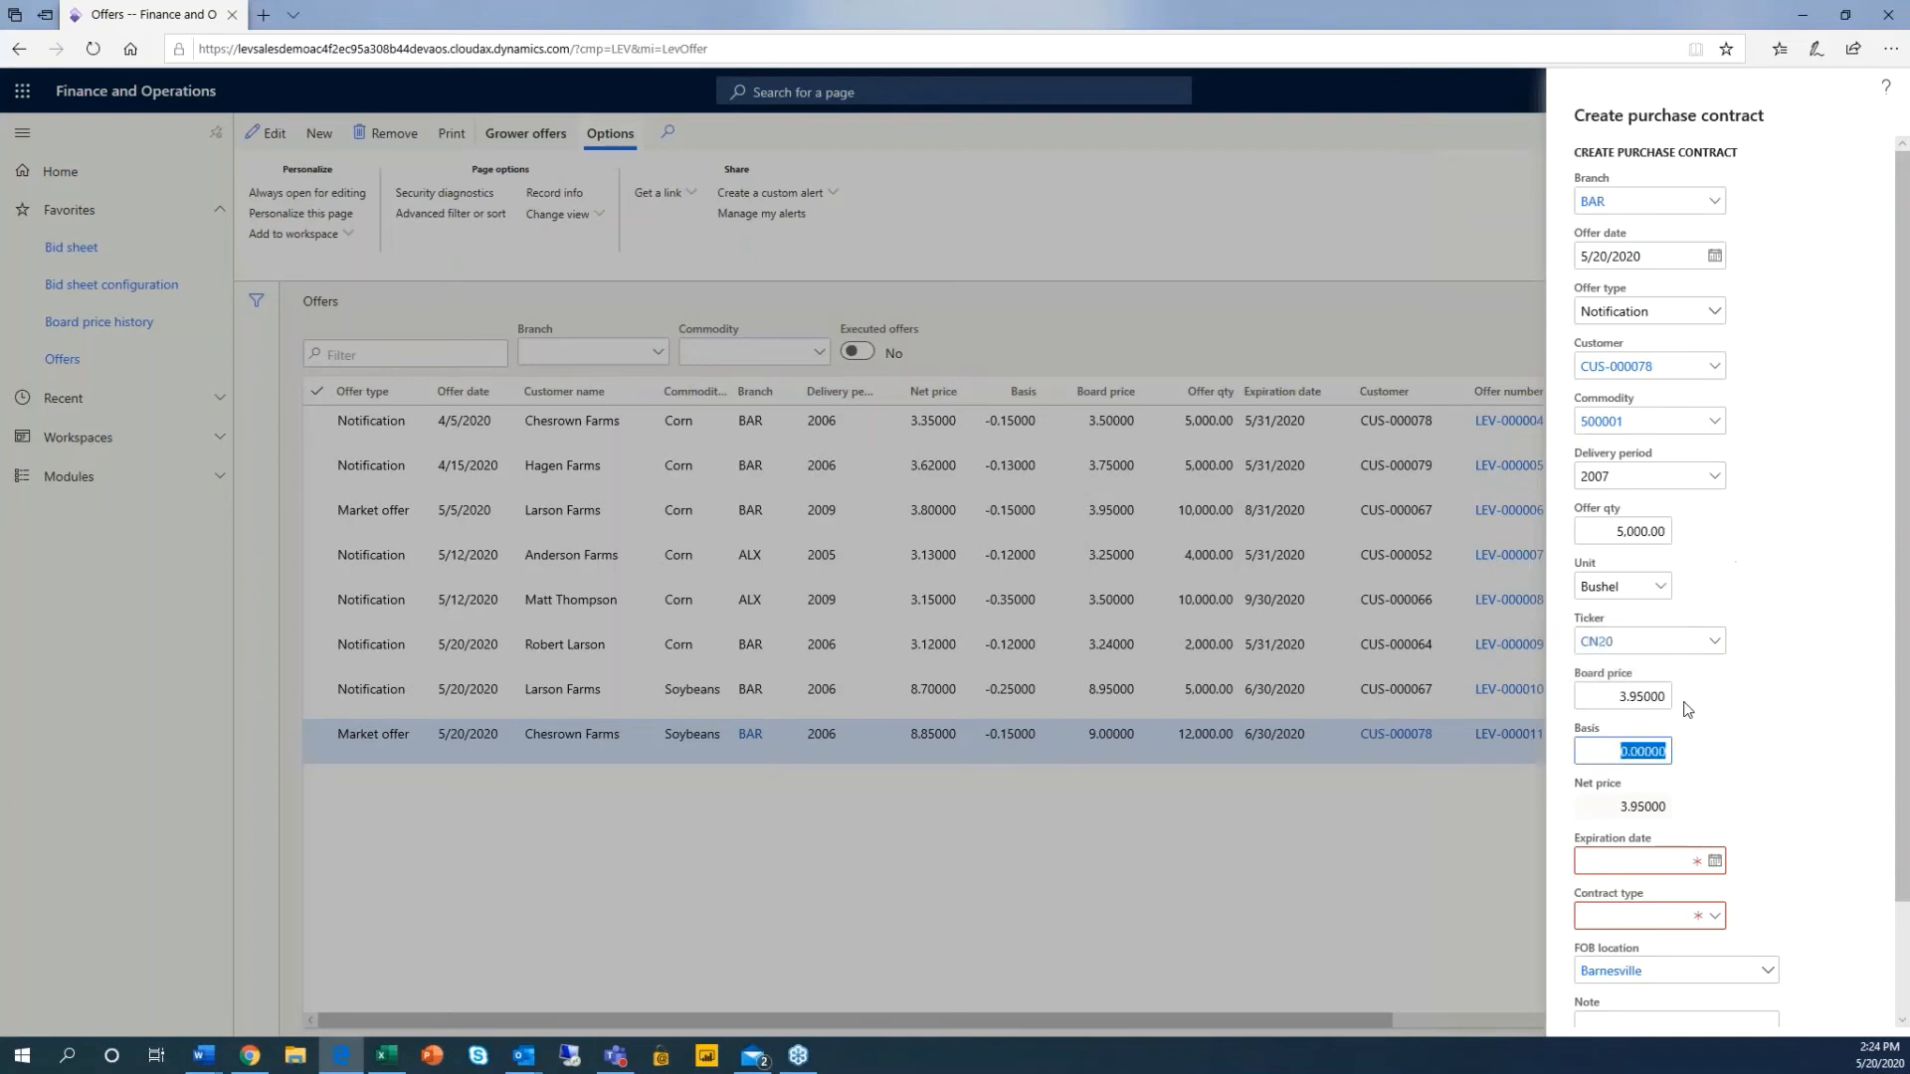
type("-0")
type(".15")
key("Tab")
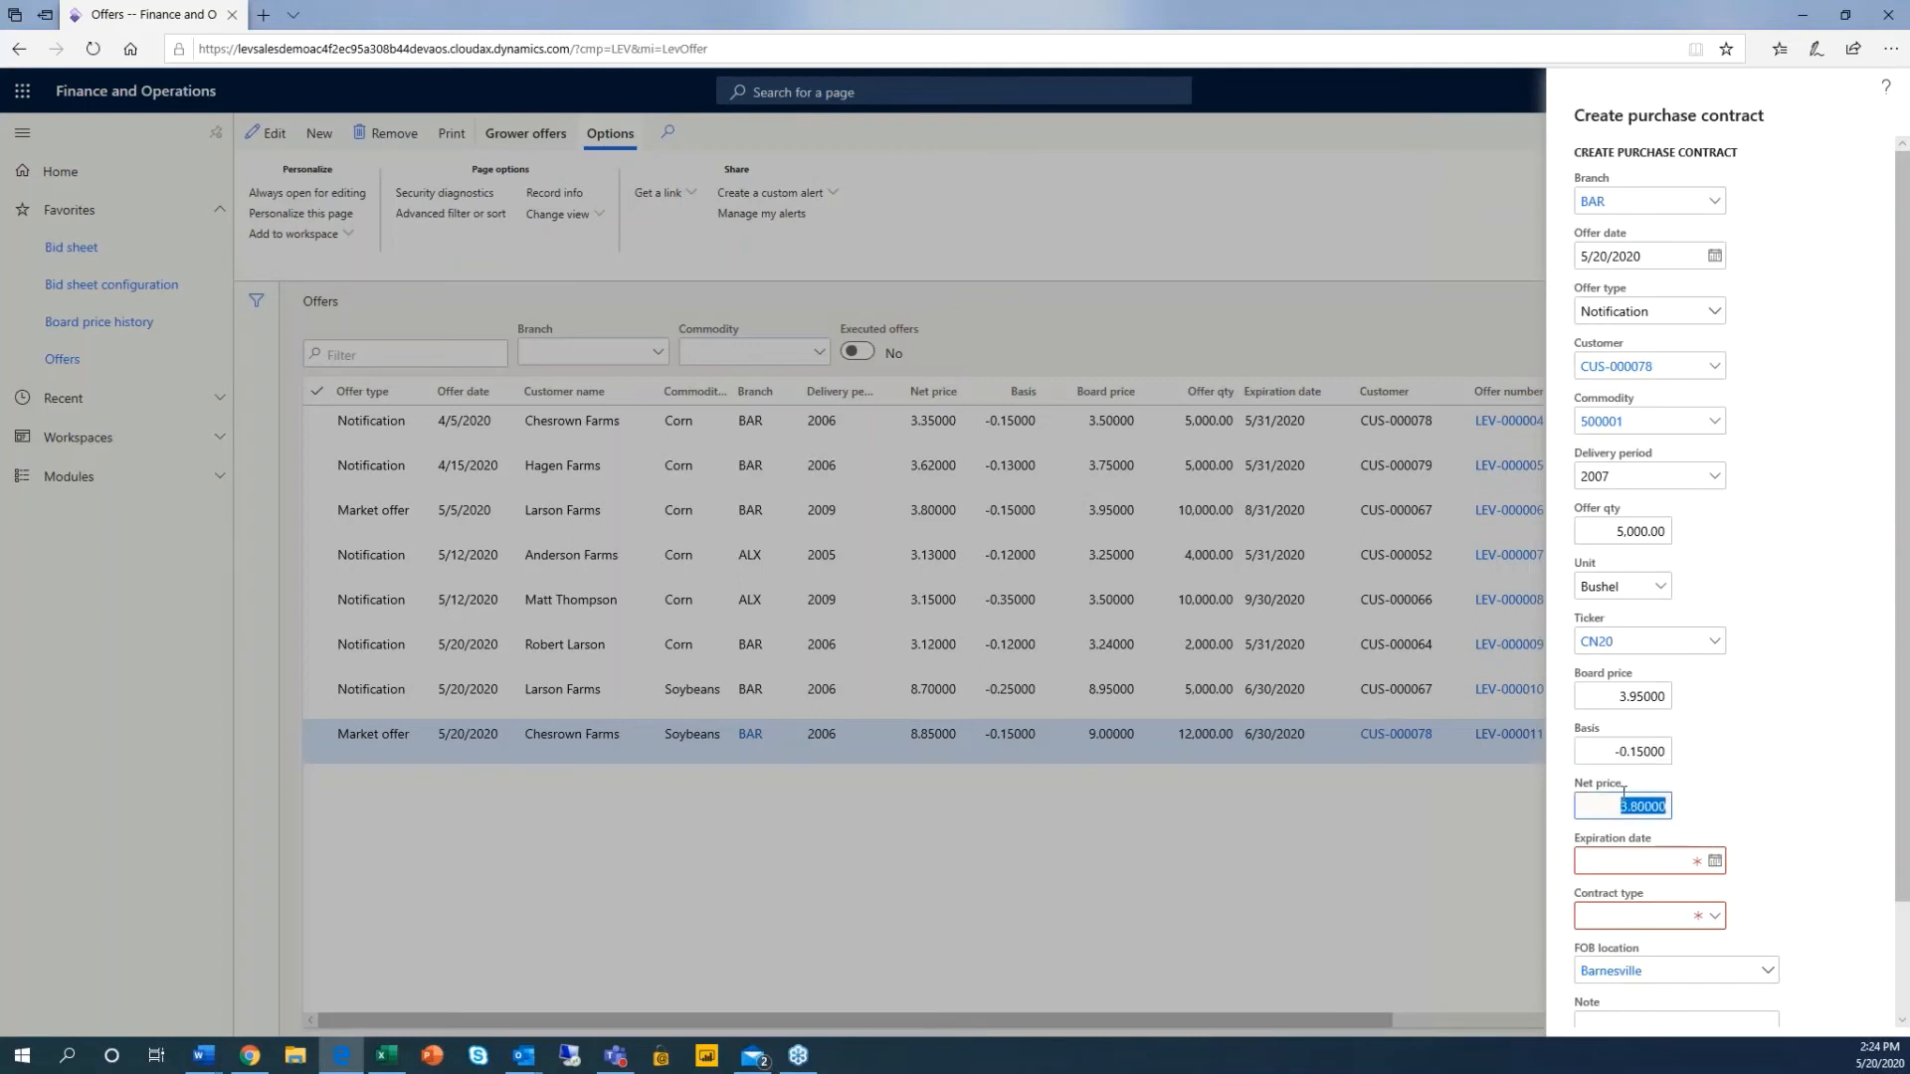
Step: Set the offer's expiration date to 6/15/2020 and its contract type to Cash
left_click(1714, 863)
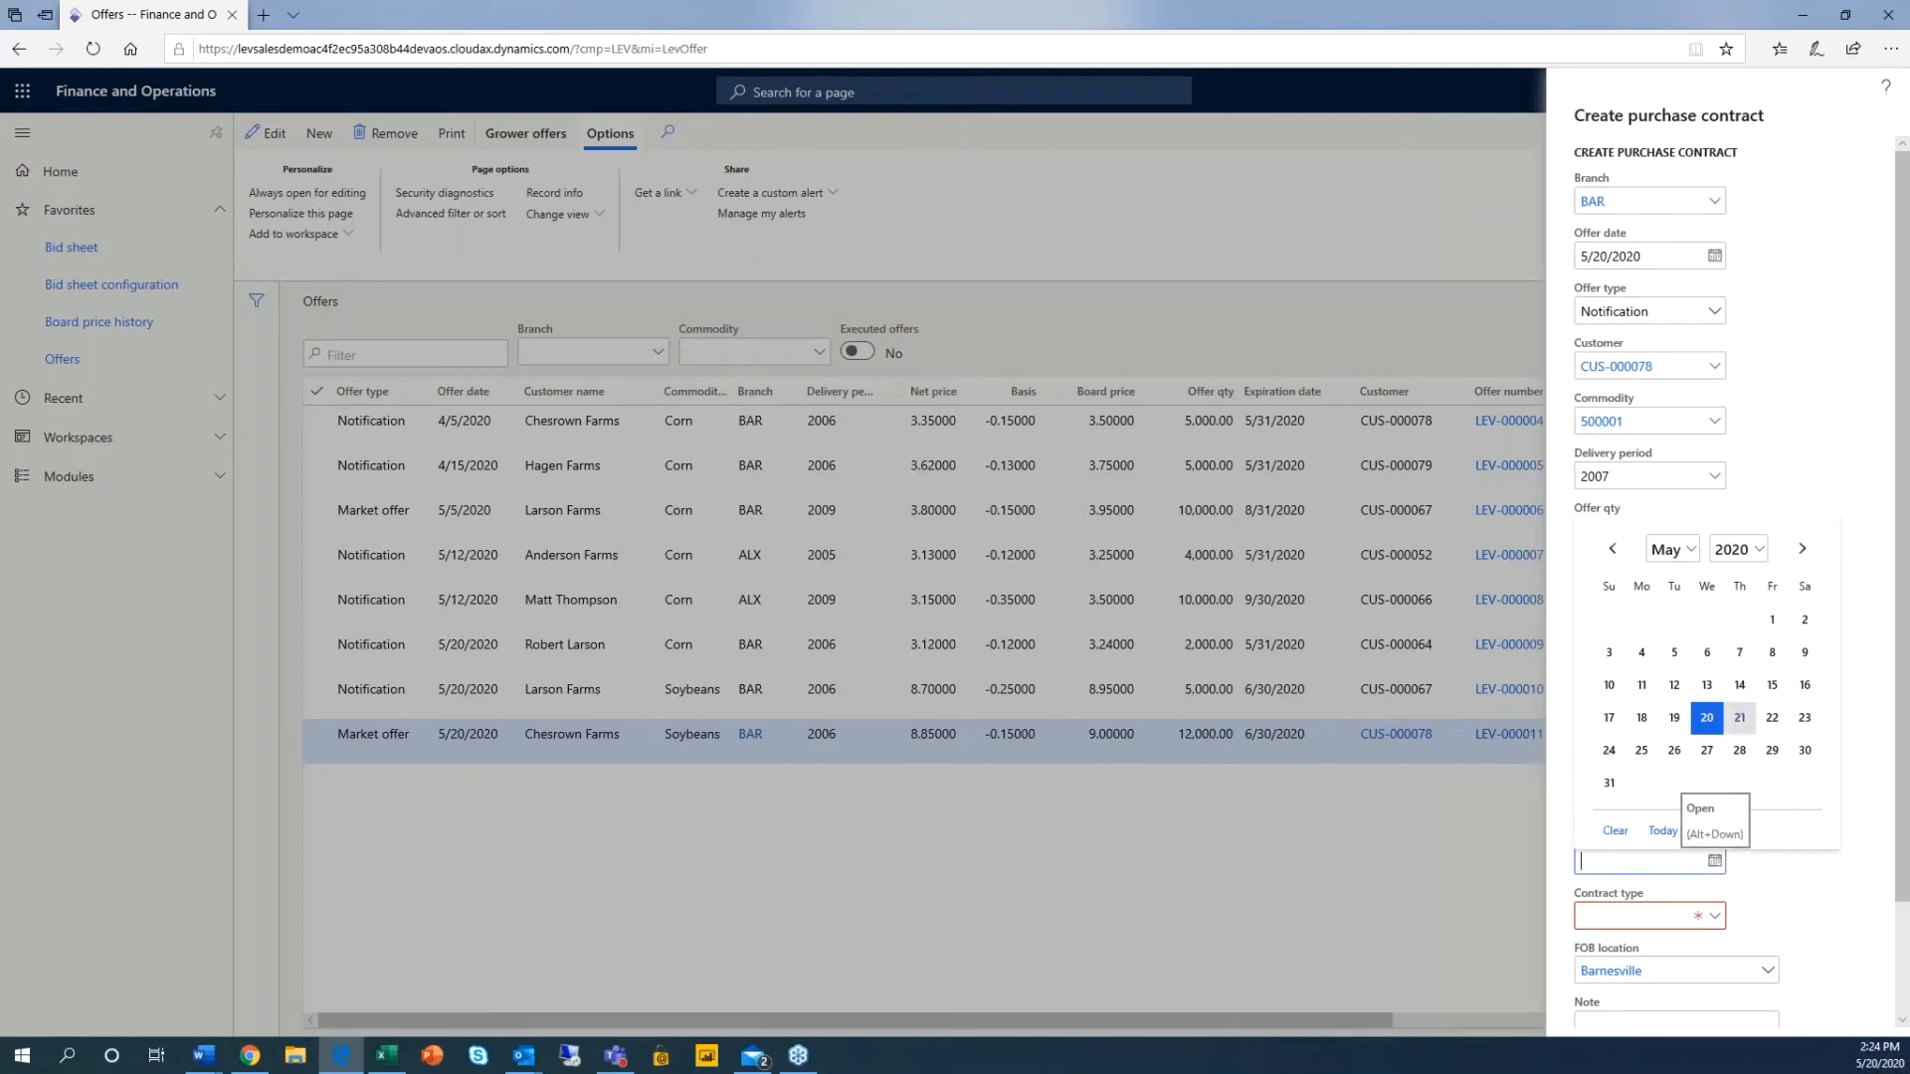
left_click(1803, 552)
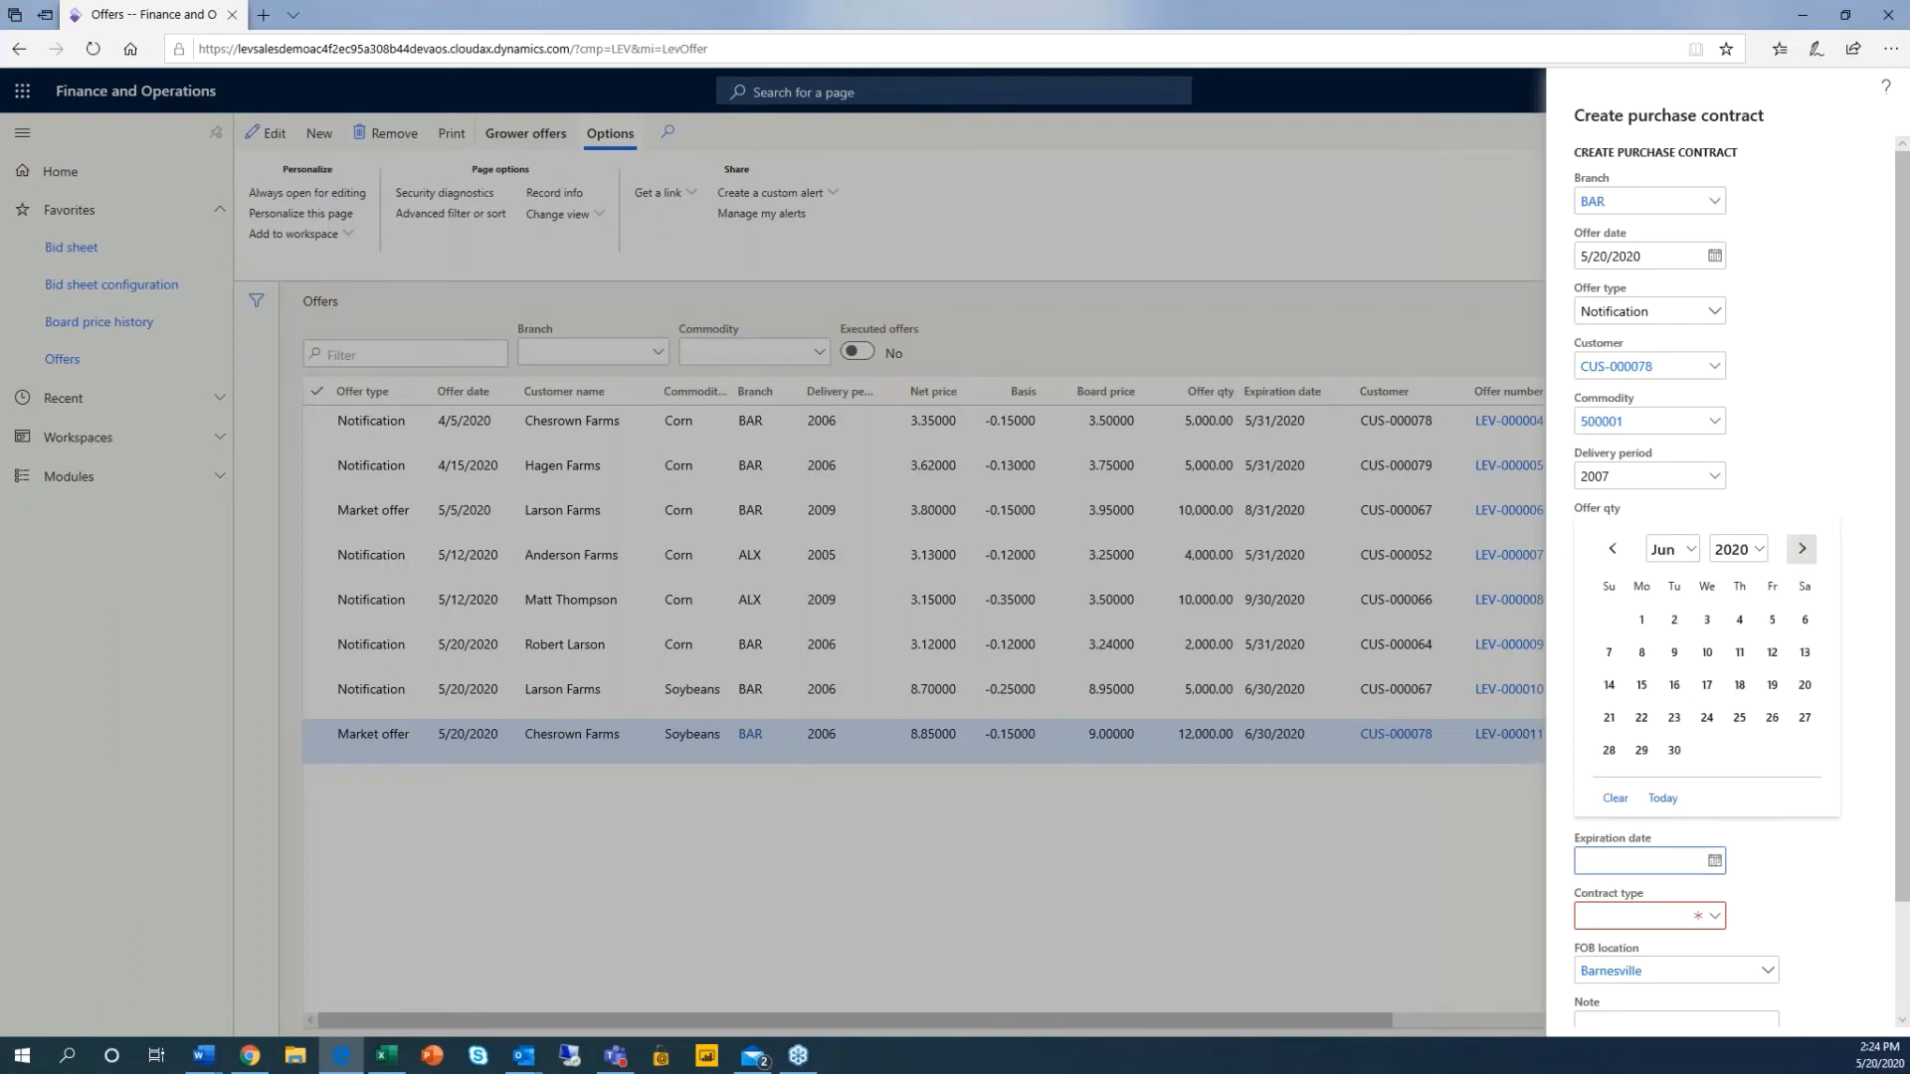
left_click(1643, 686)
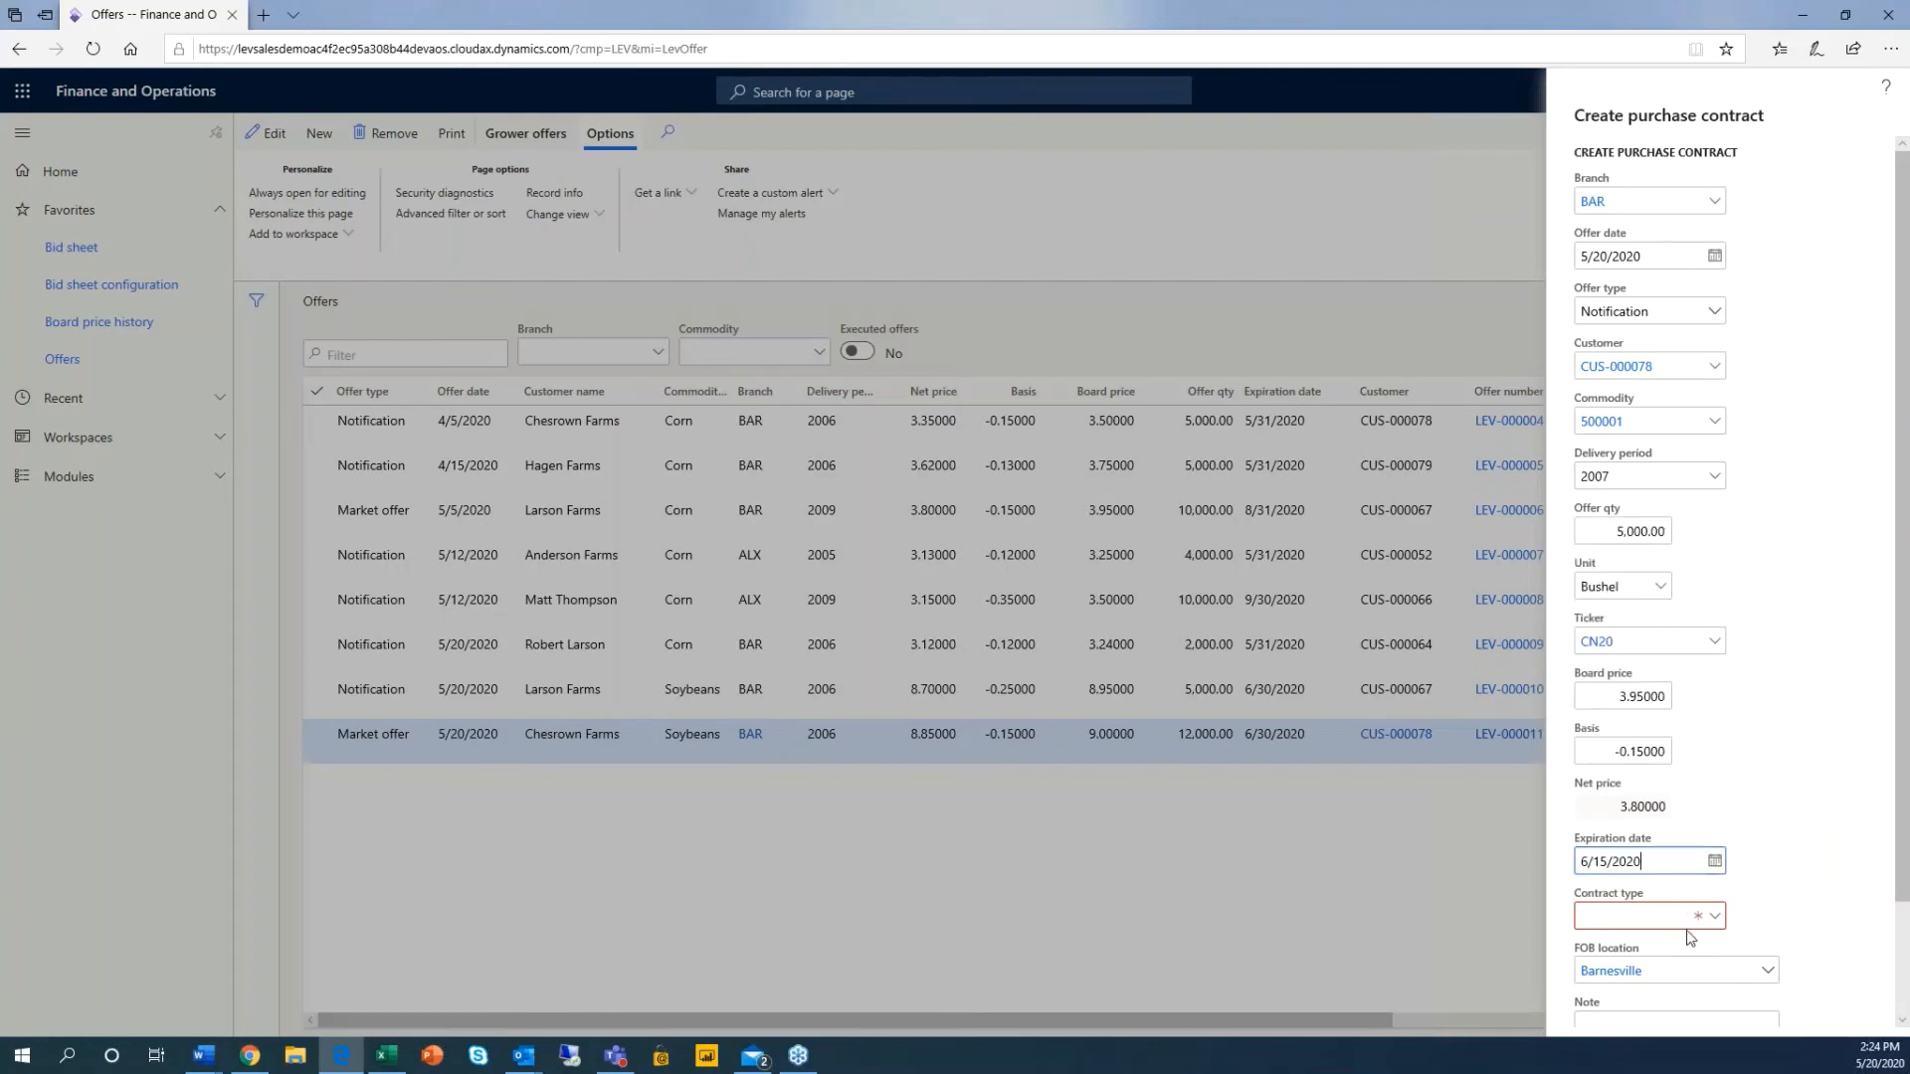
left_click(1714, 916)
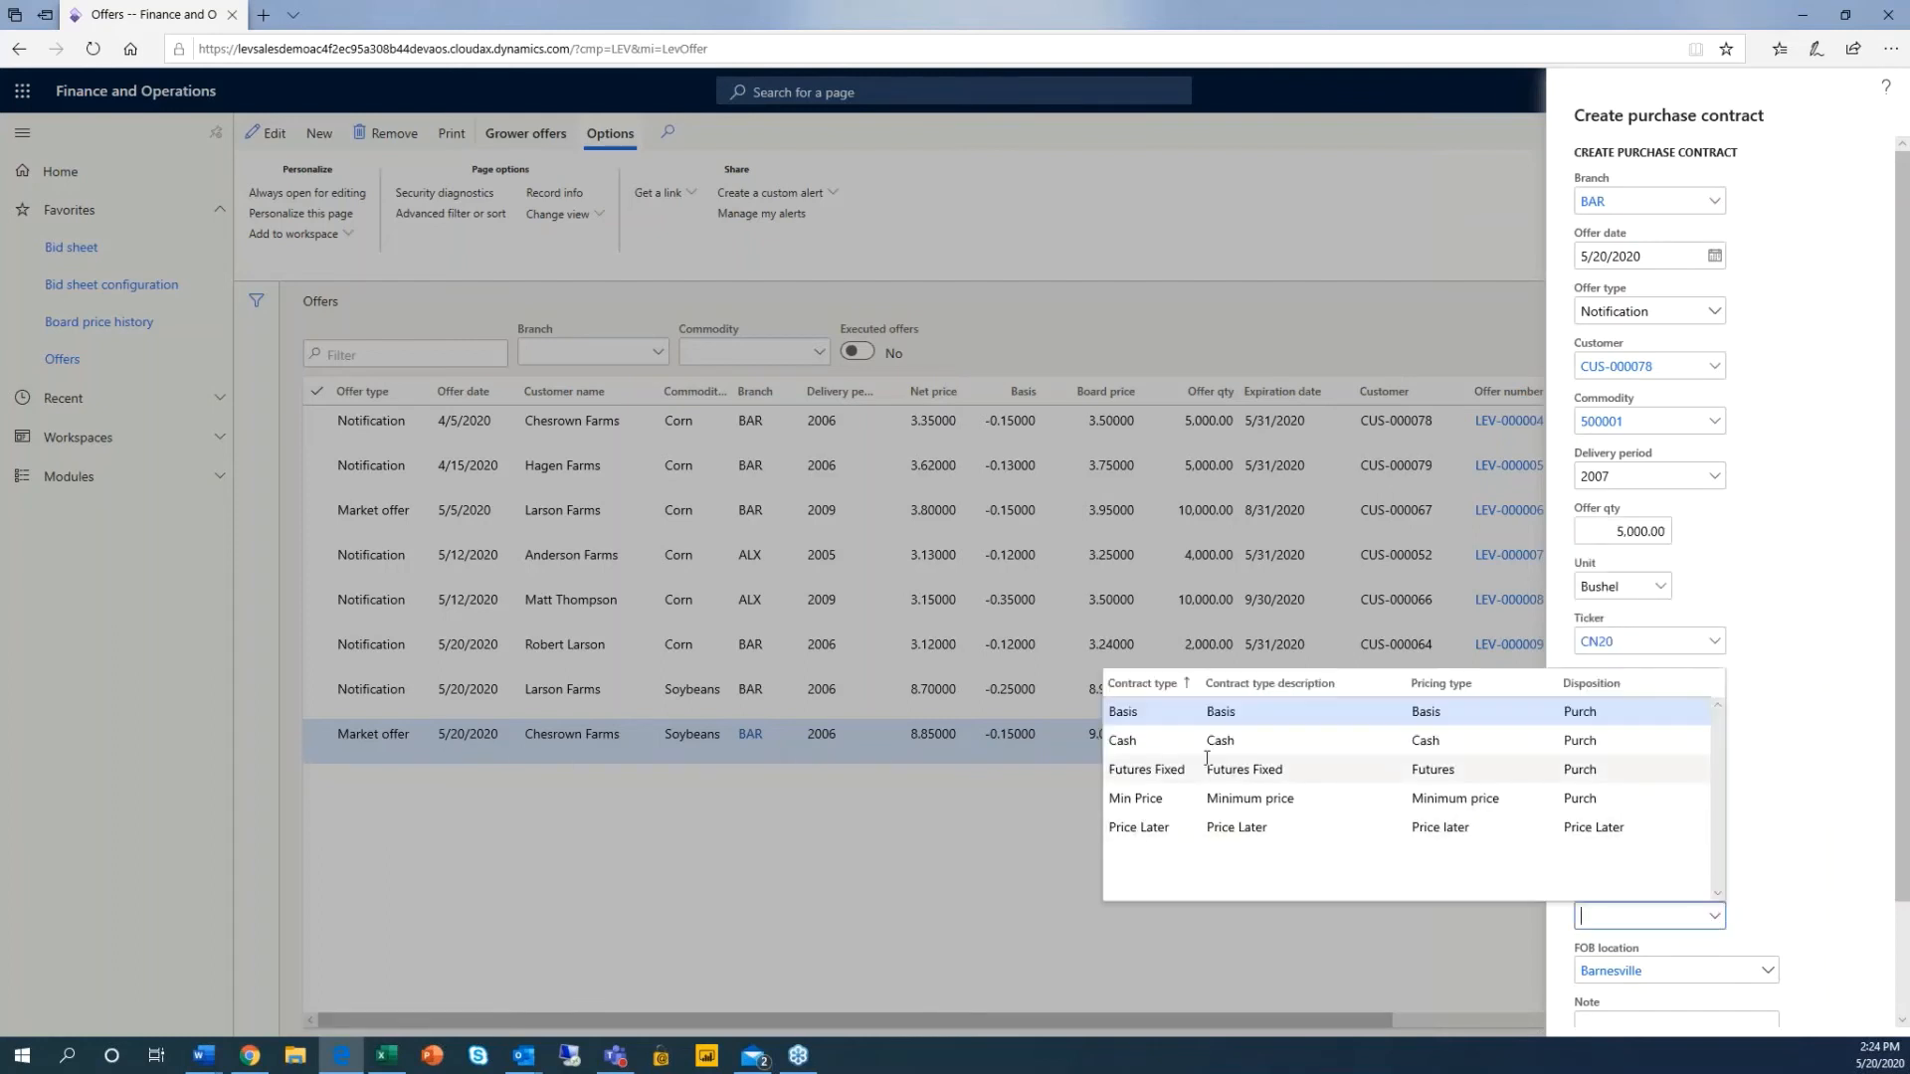
left_click(1141, 743)
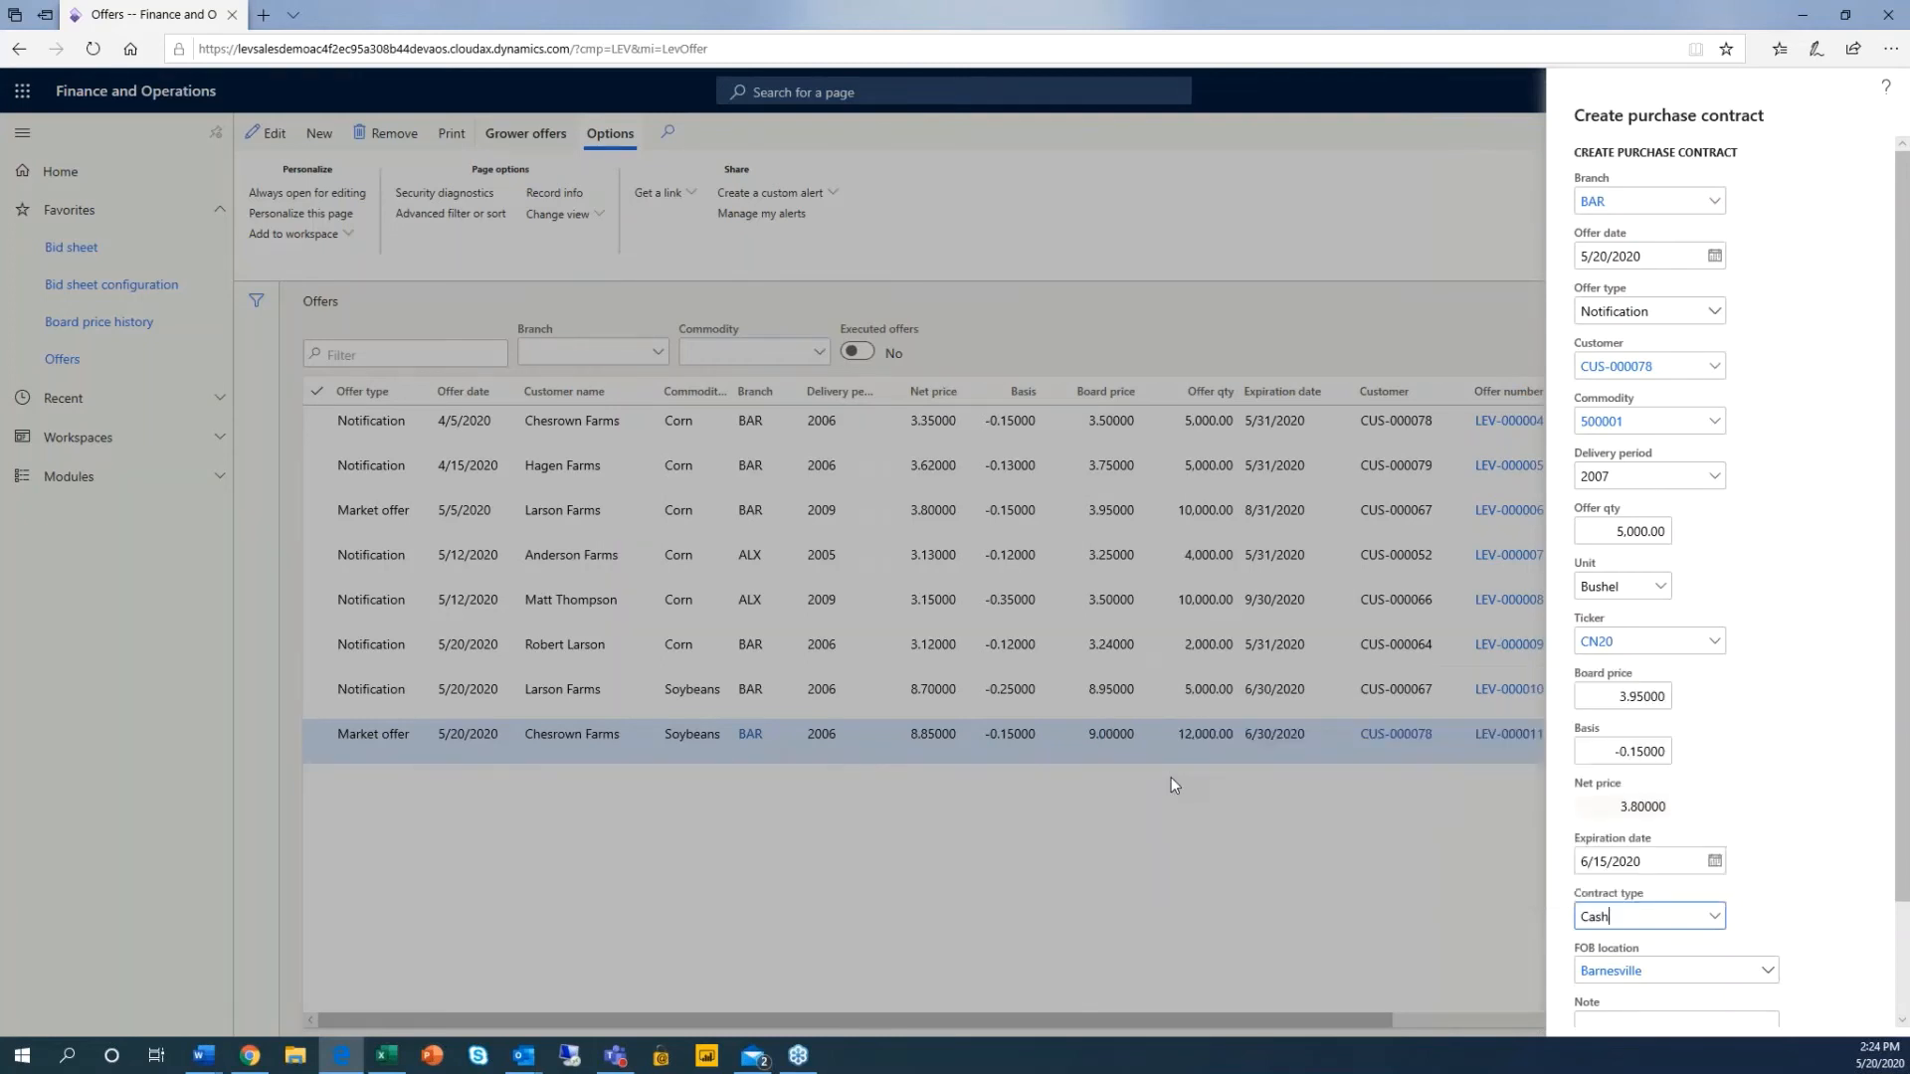
Step: Create the offer, save its record and return to the Offers list
left_click_drag(1900, 854, 1881, 1002)
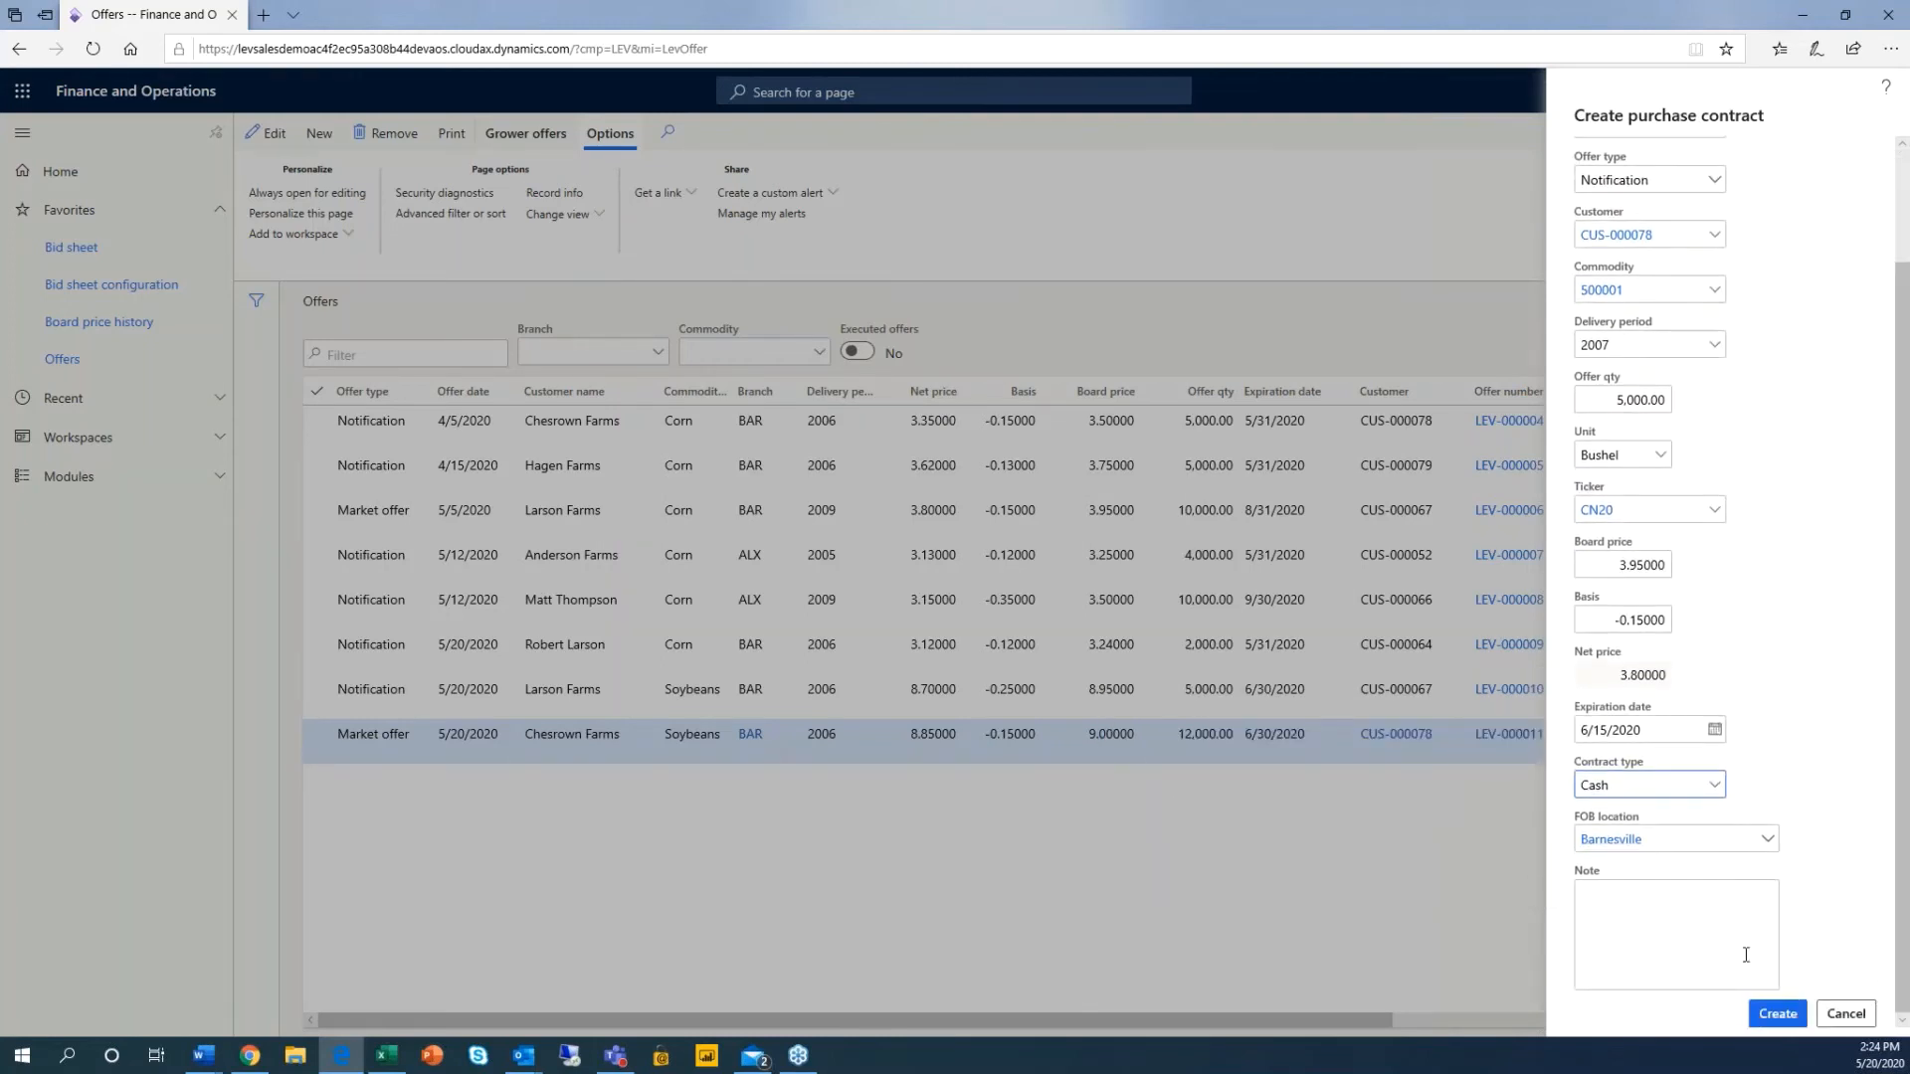
left_click(1764, 1016)
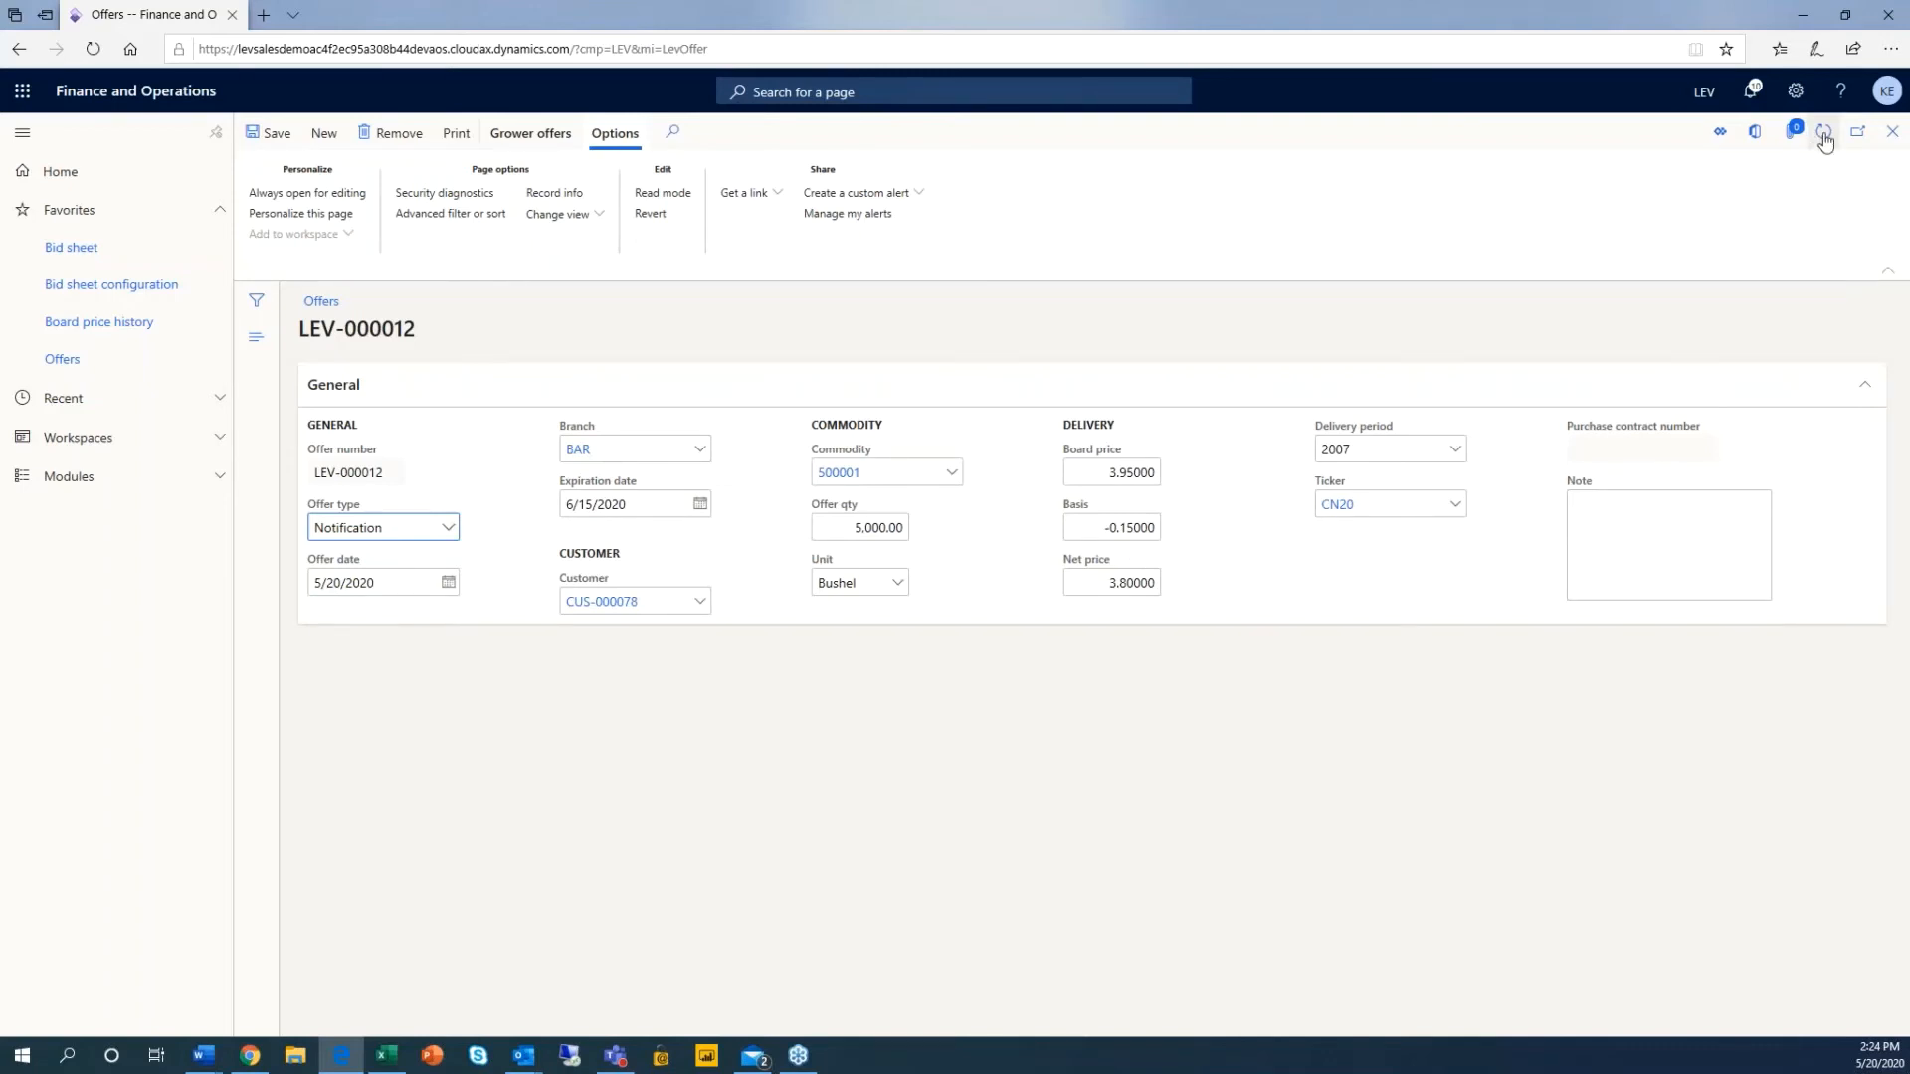
left_click(277, 136)
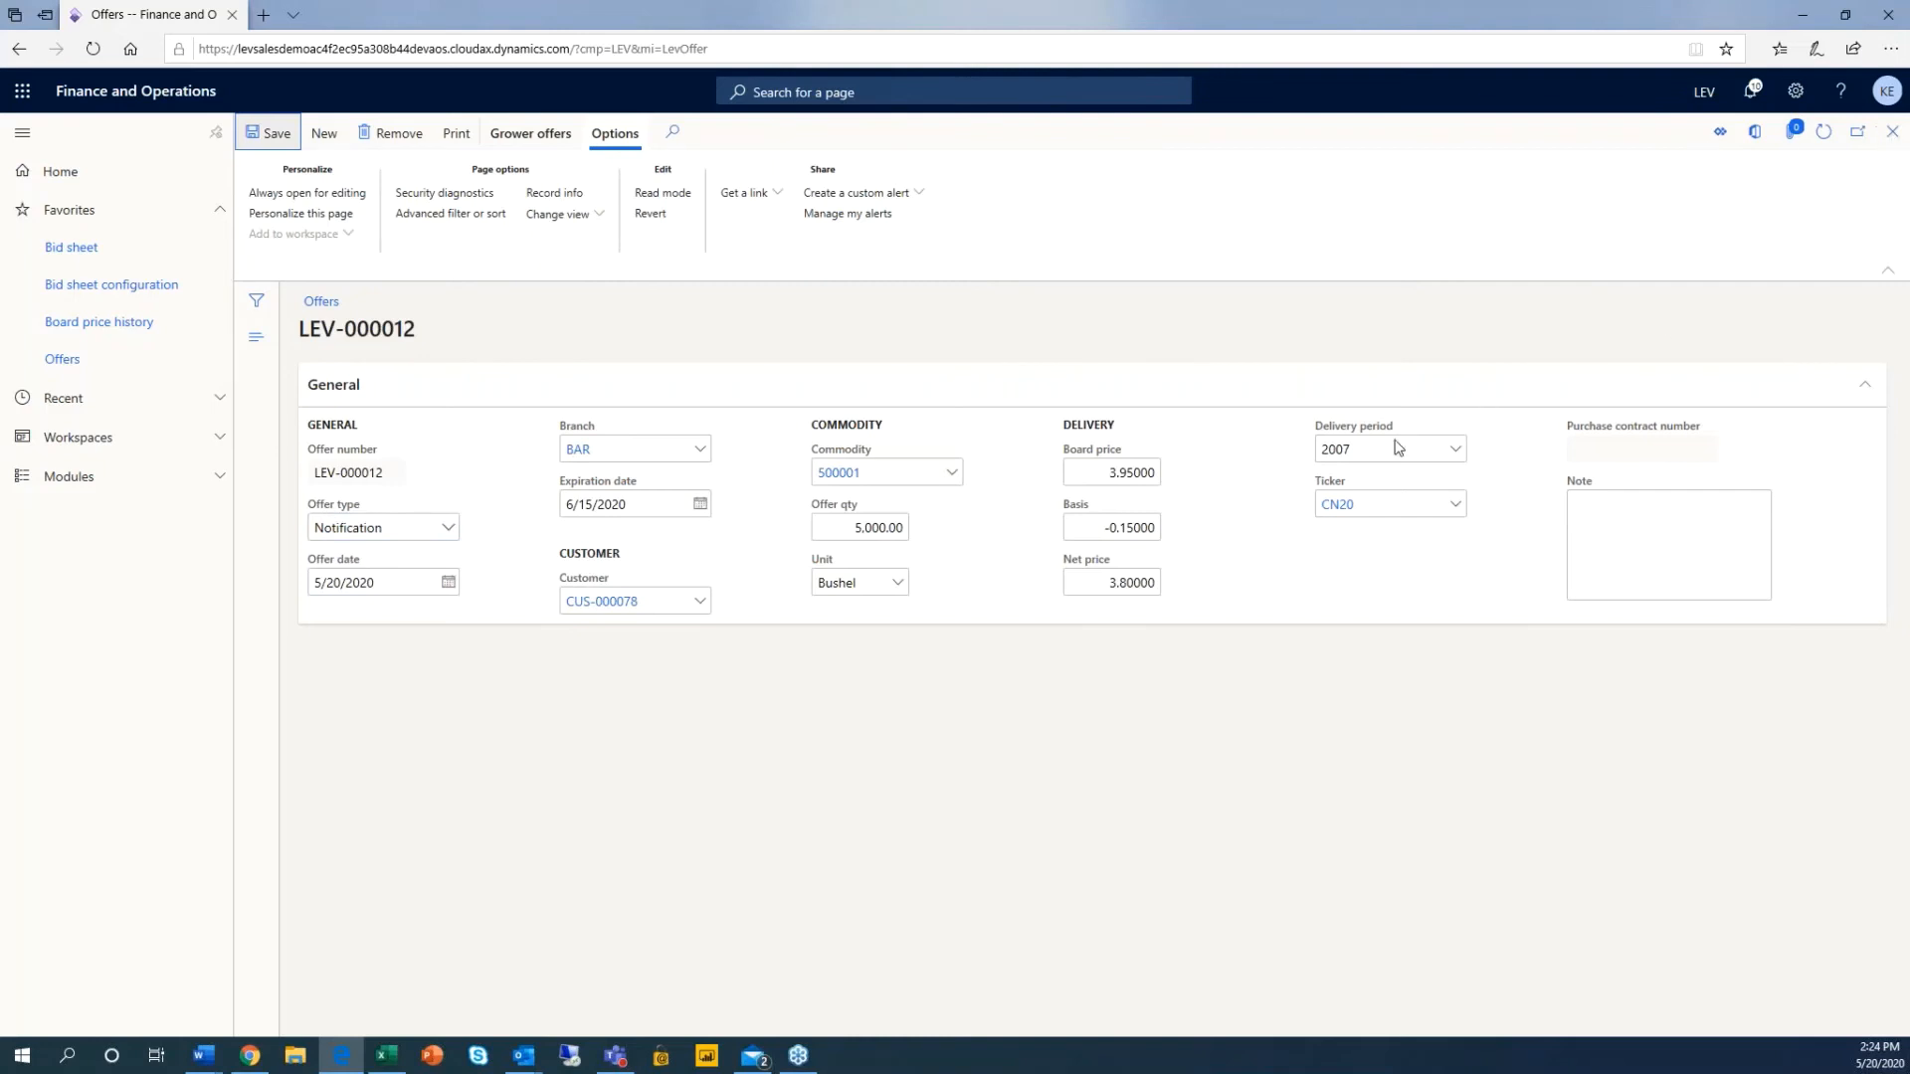
left_click(1893, 131)
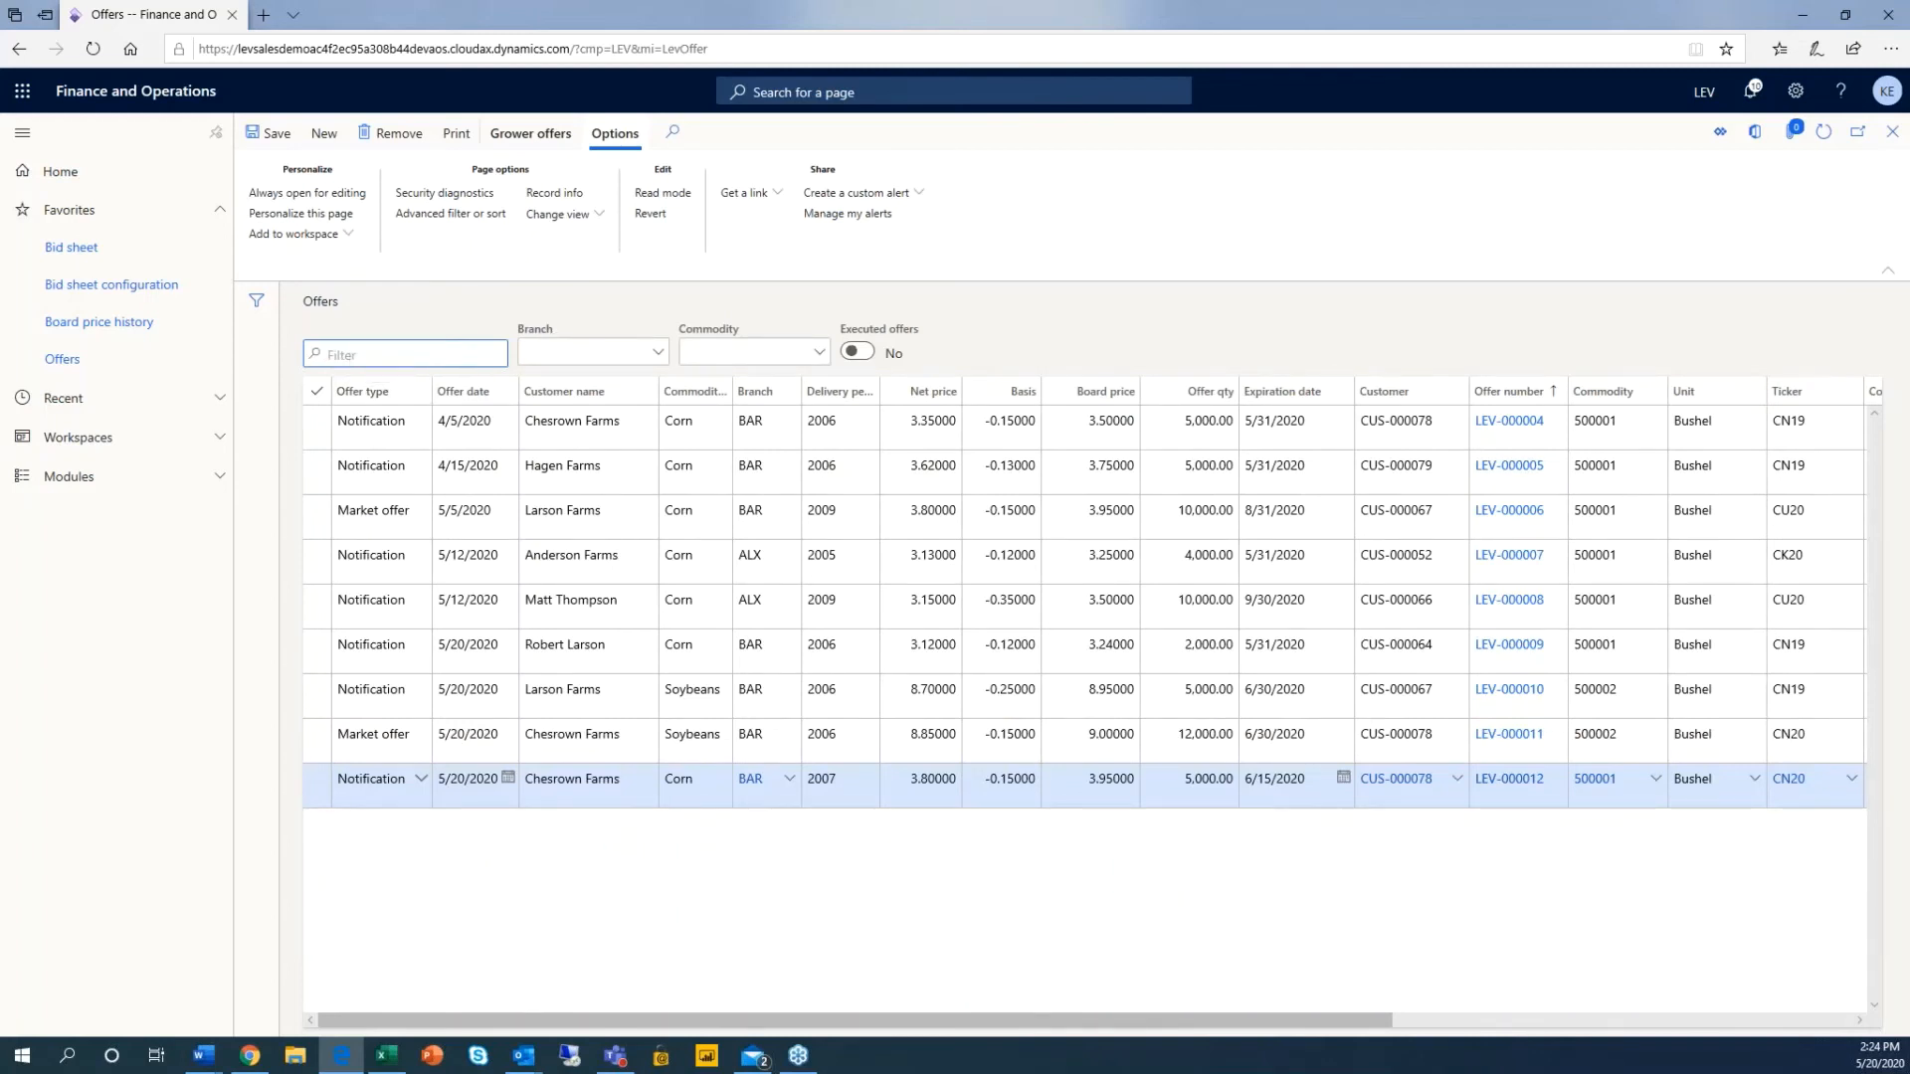
Step: Filter the Offers list by branch BAR and commodity 500001
left_click(656, 356)
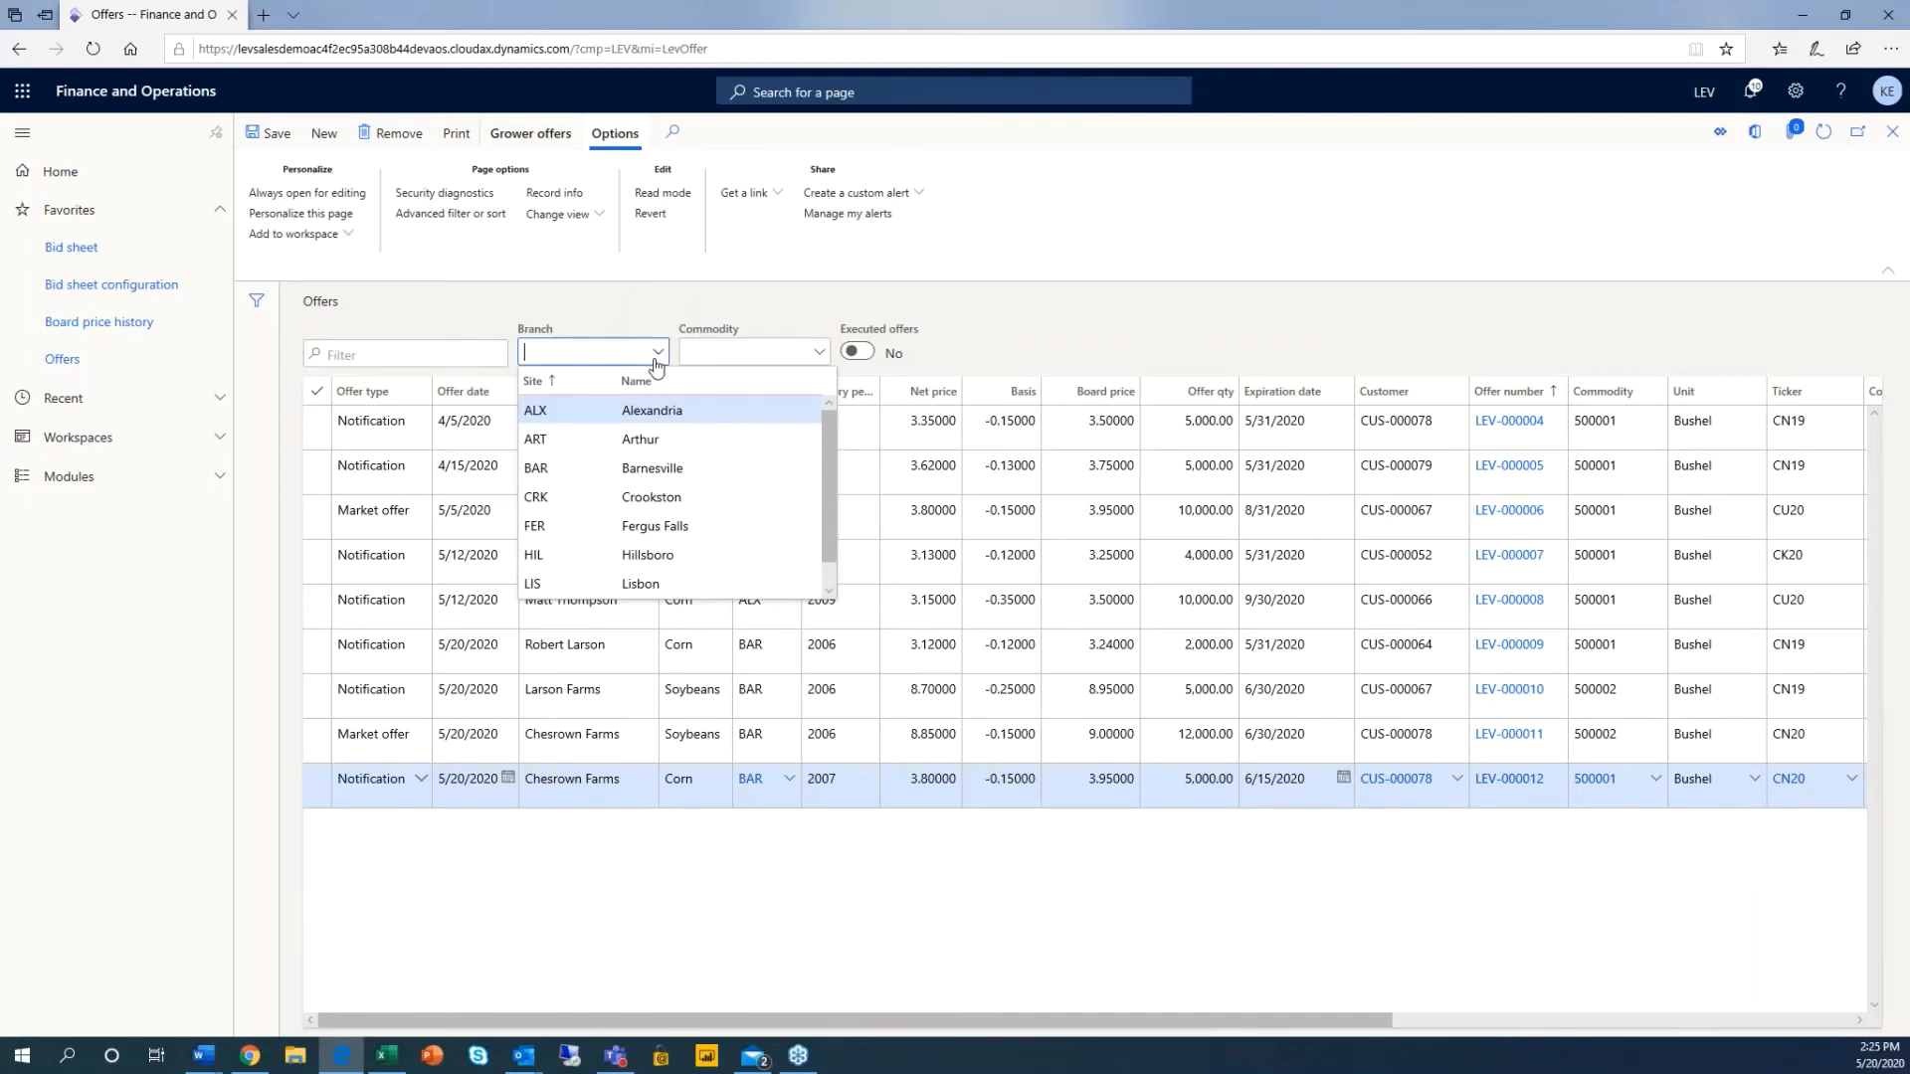
left_click(653, 475)
left_click(817, 354)
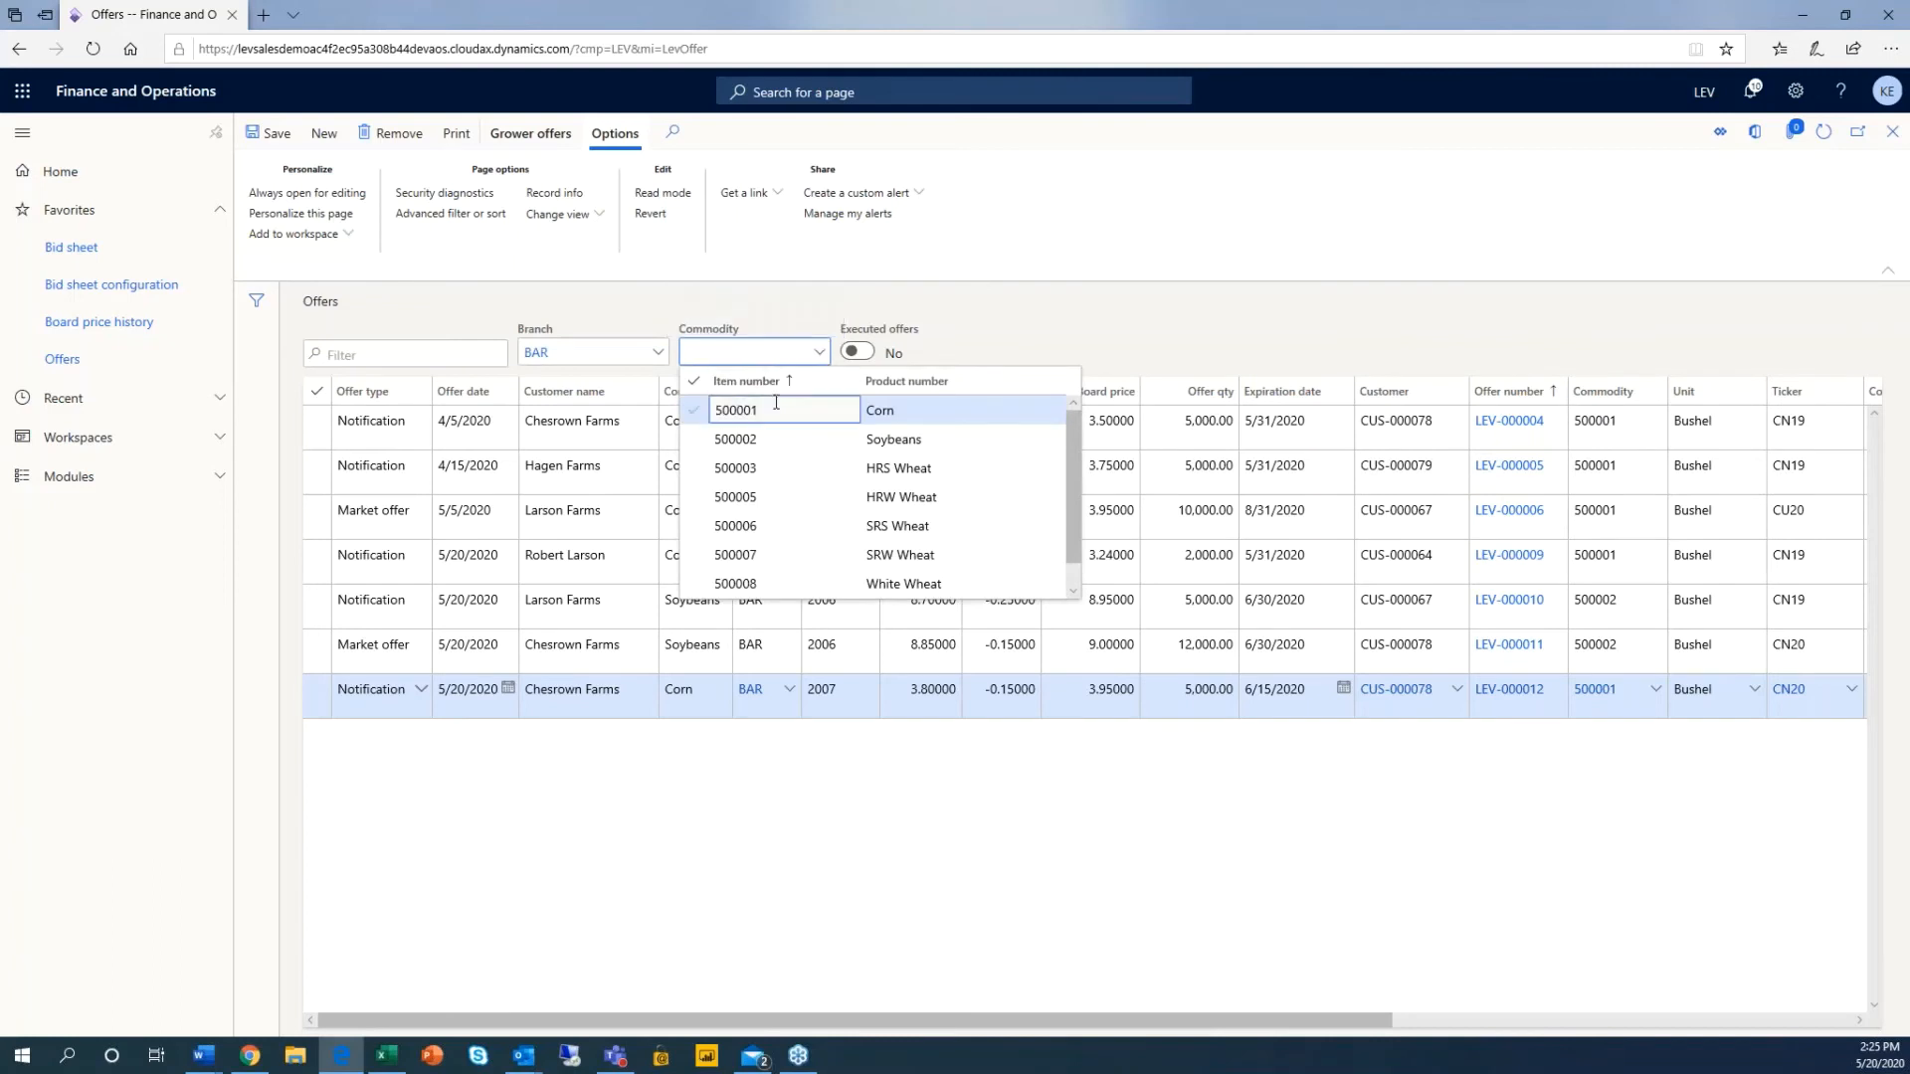
left_click(776, 408)
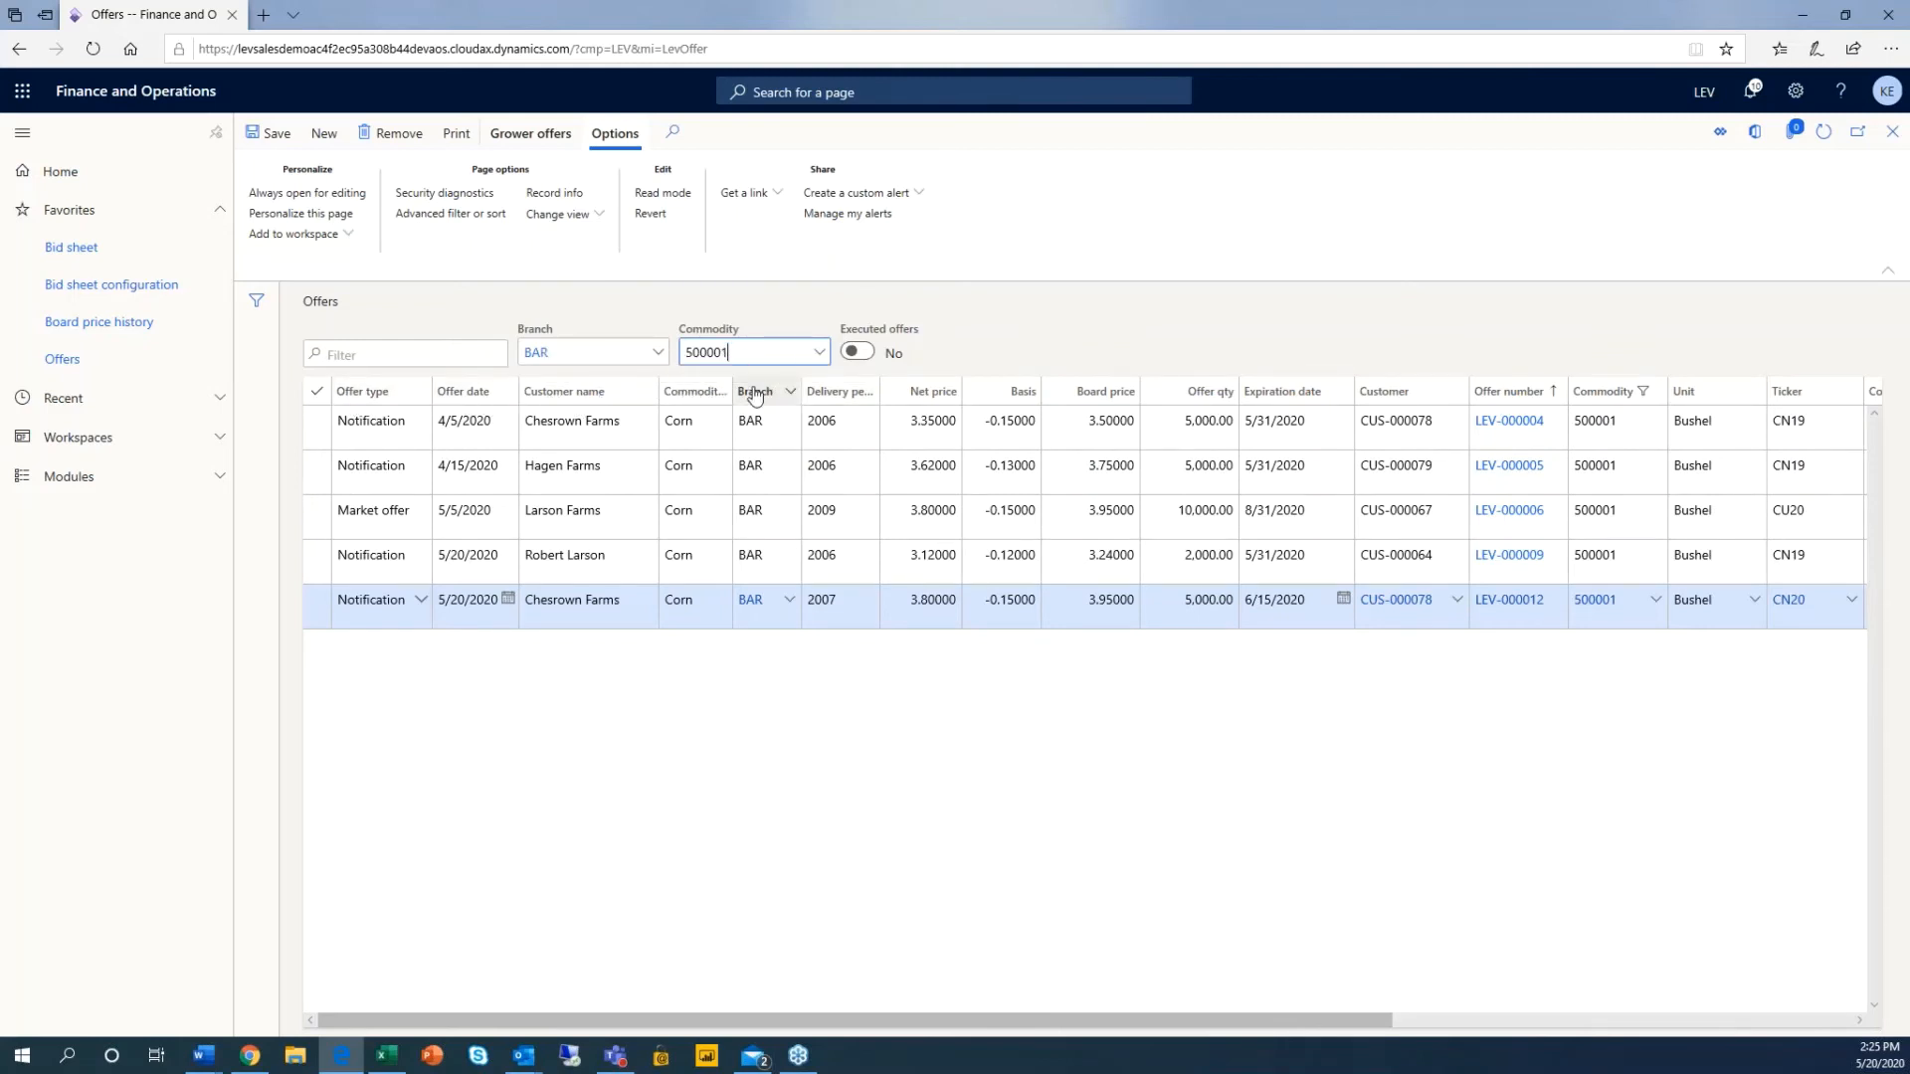
Step: Filter the Offers list to delivery periods beginning with 2006
left_click(869, 395)
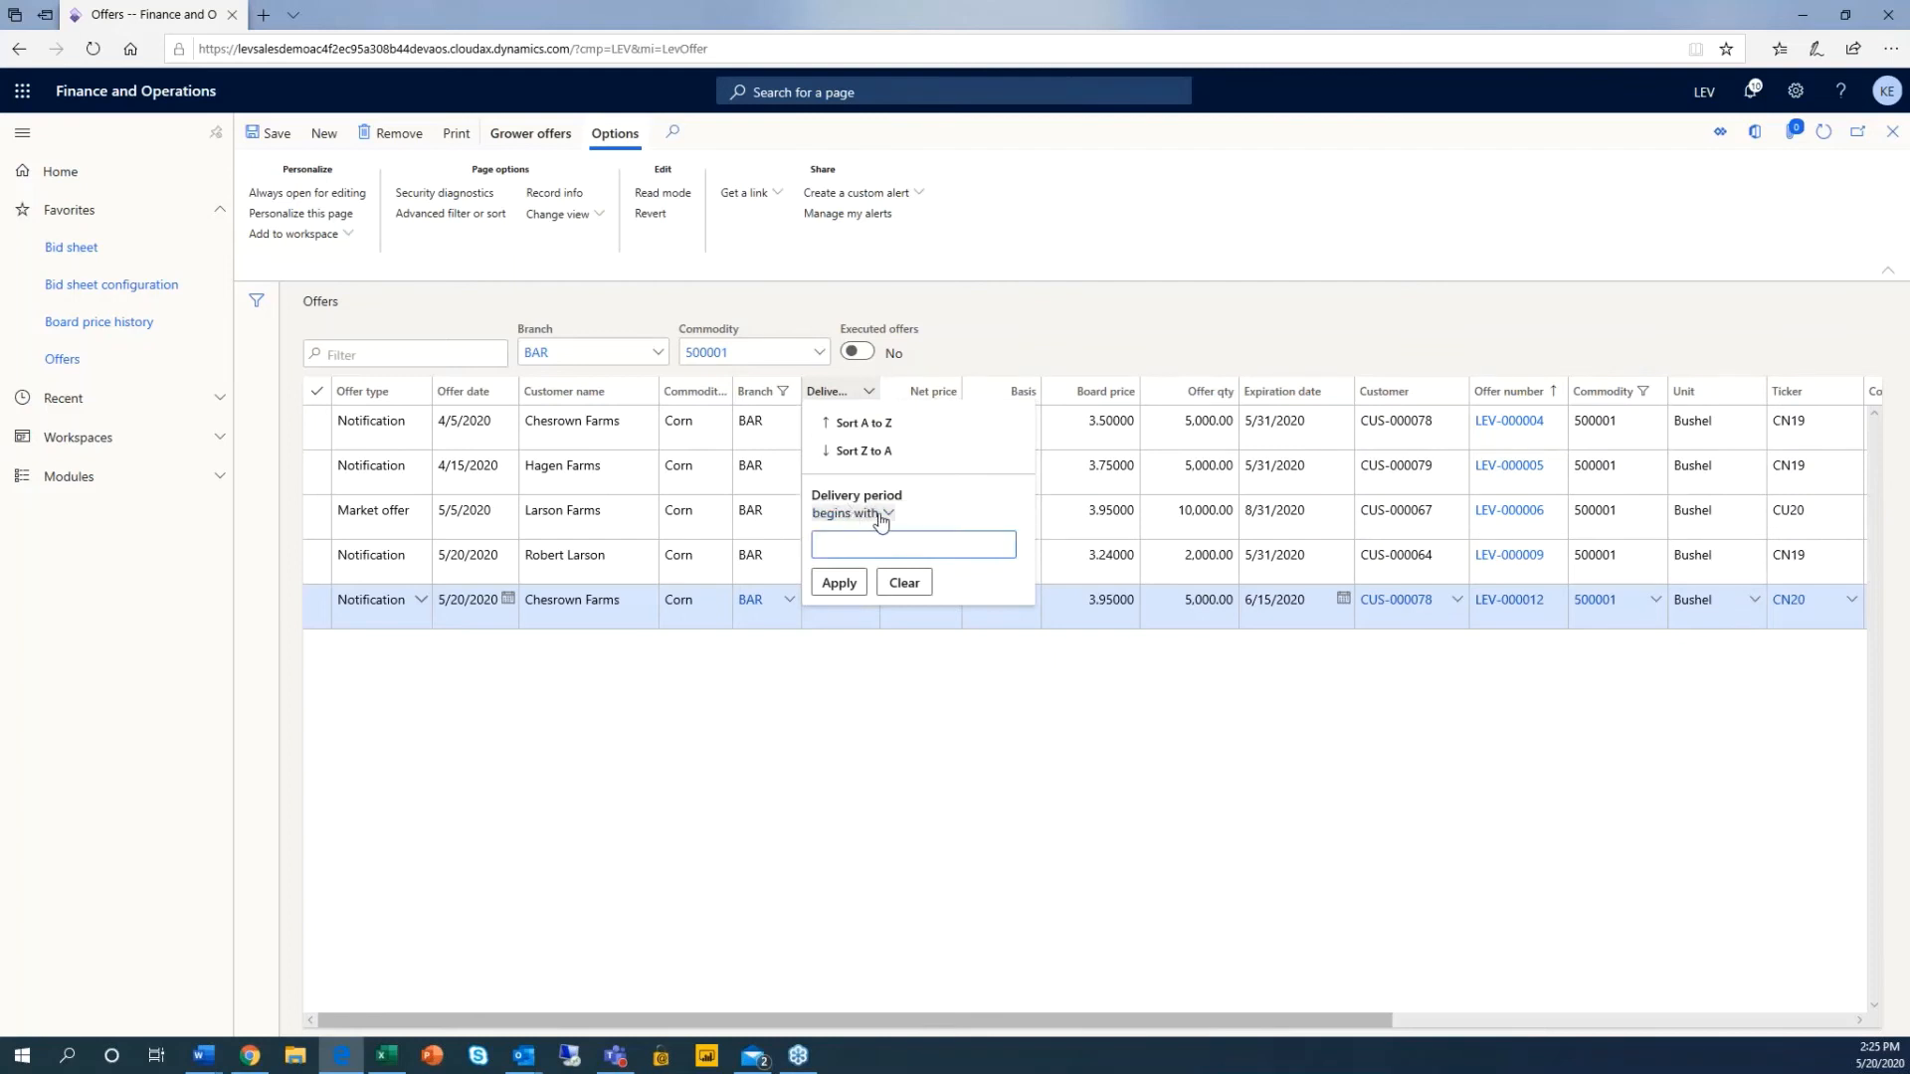
left_click(888, 515)
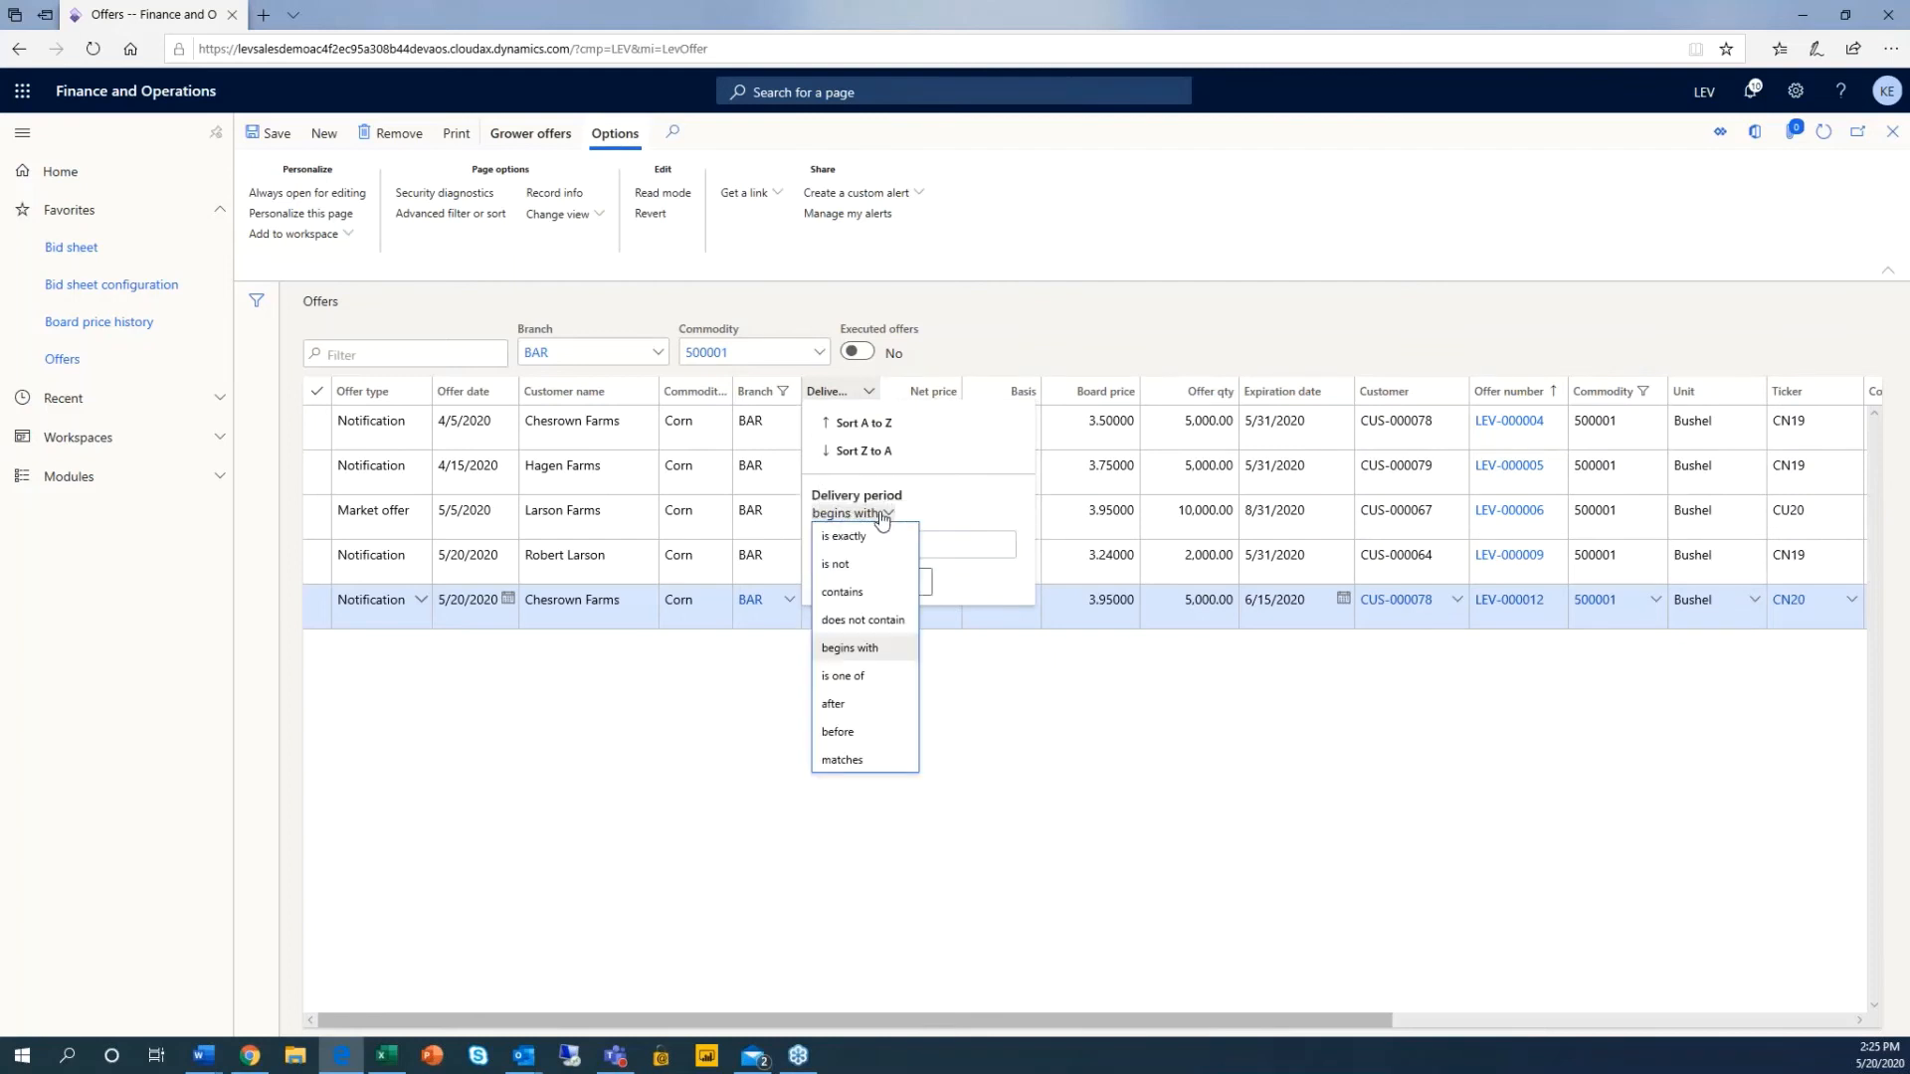
key("Escape")
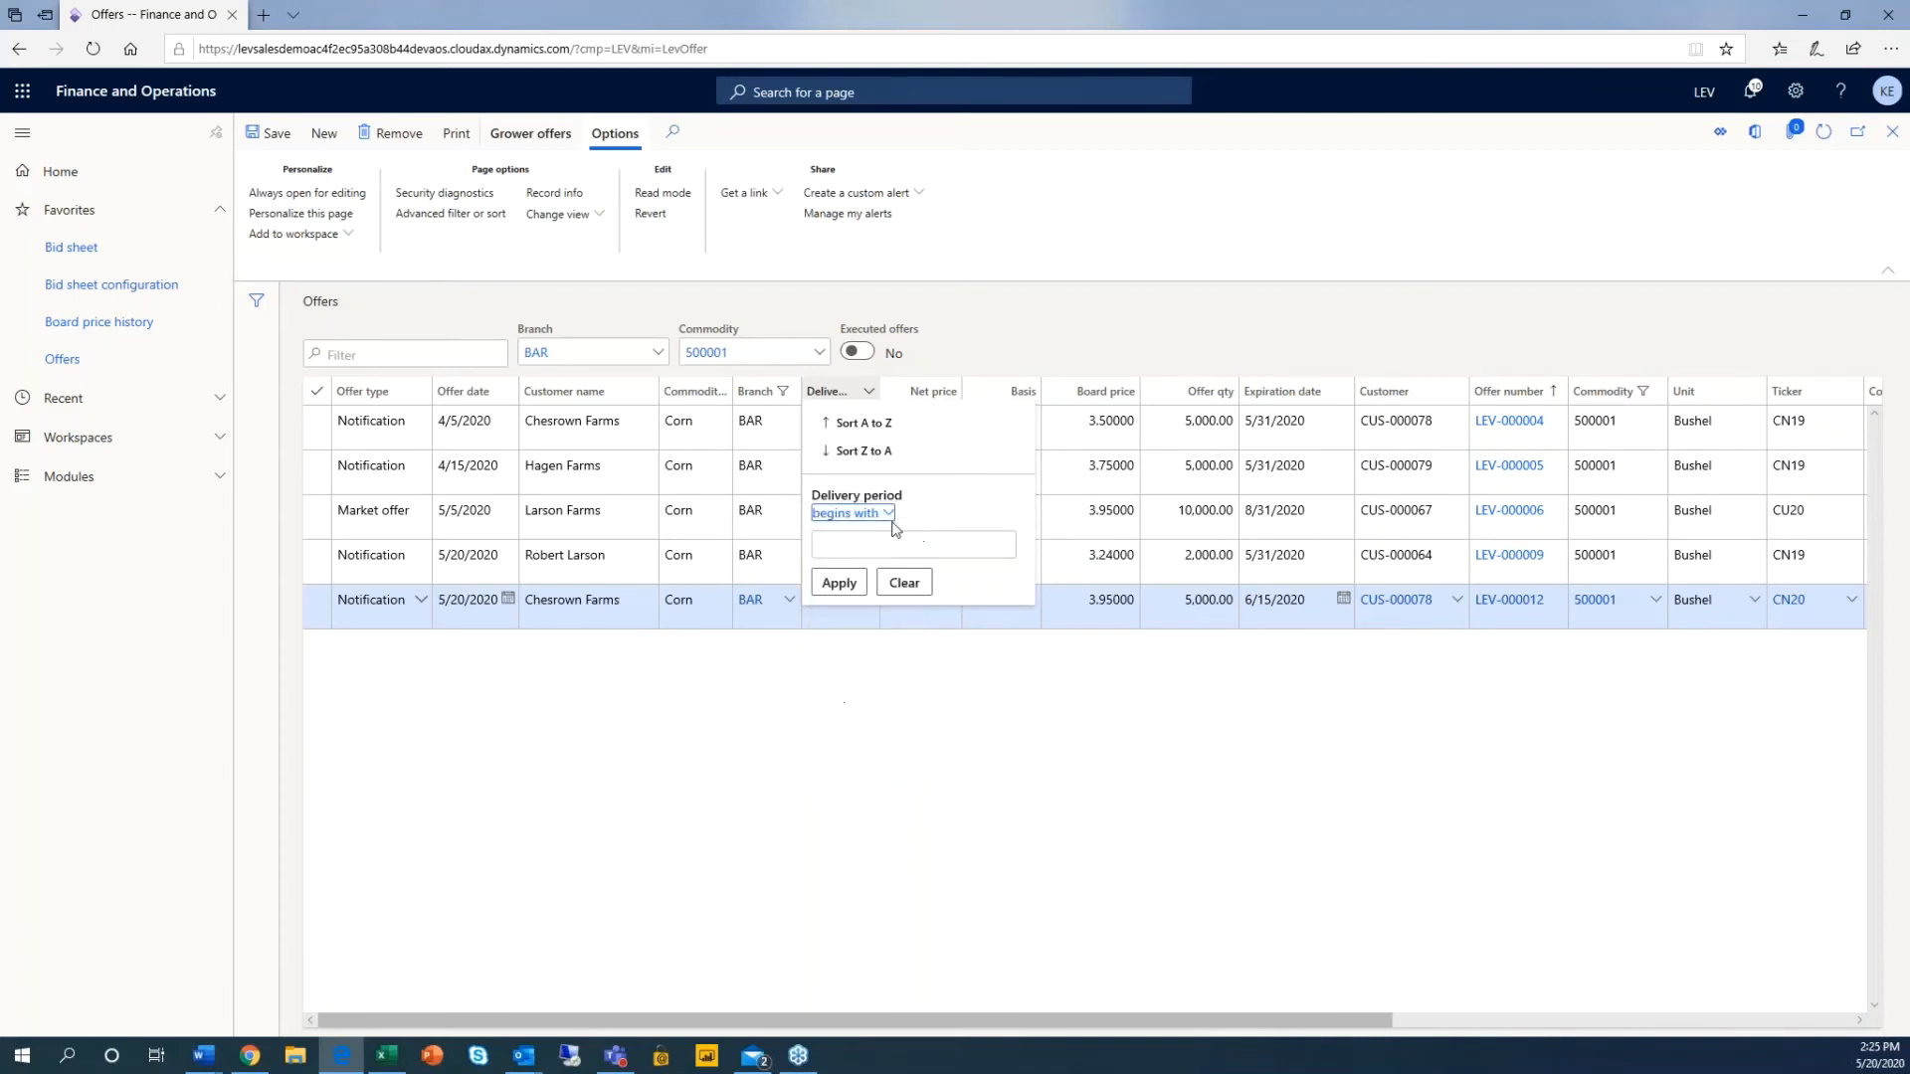
left_click(862, 543)
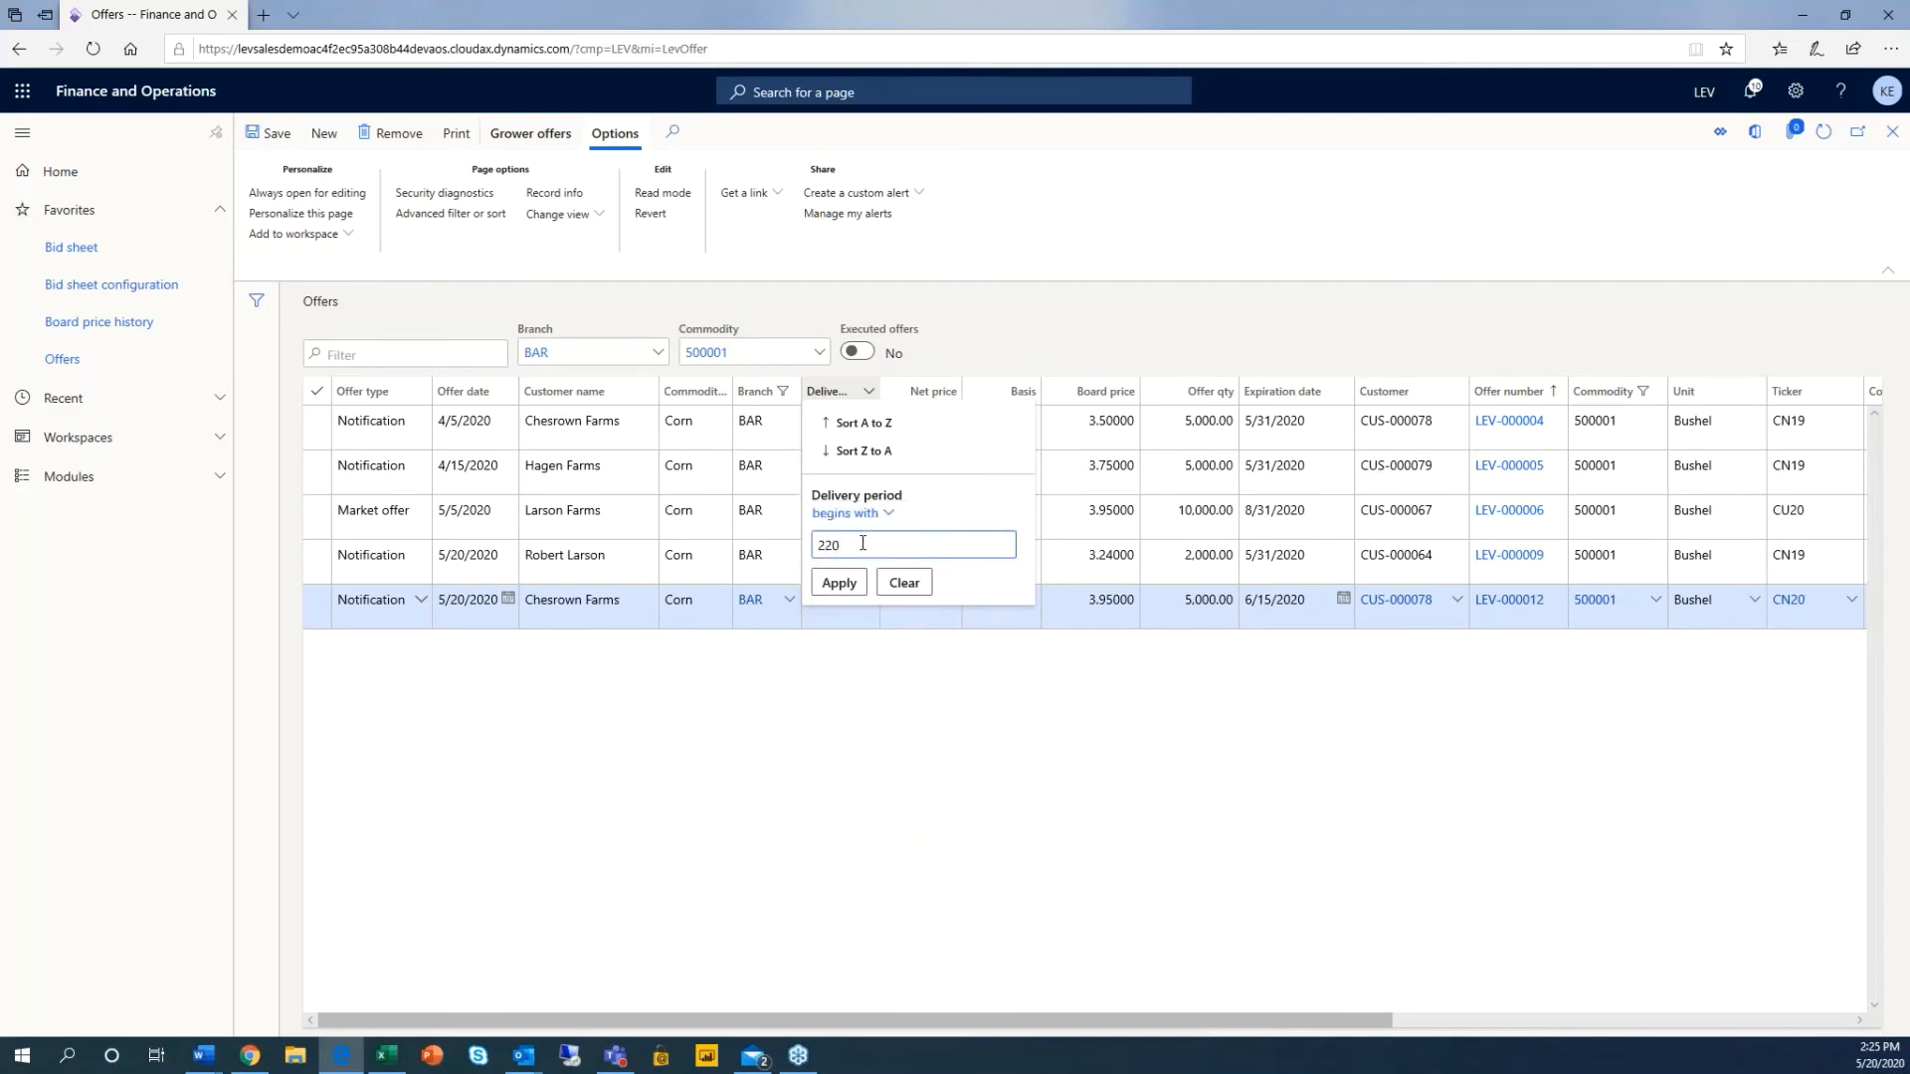
type("22006")
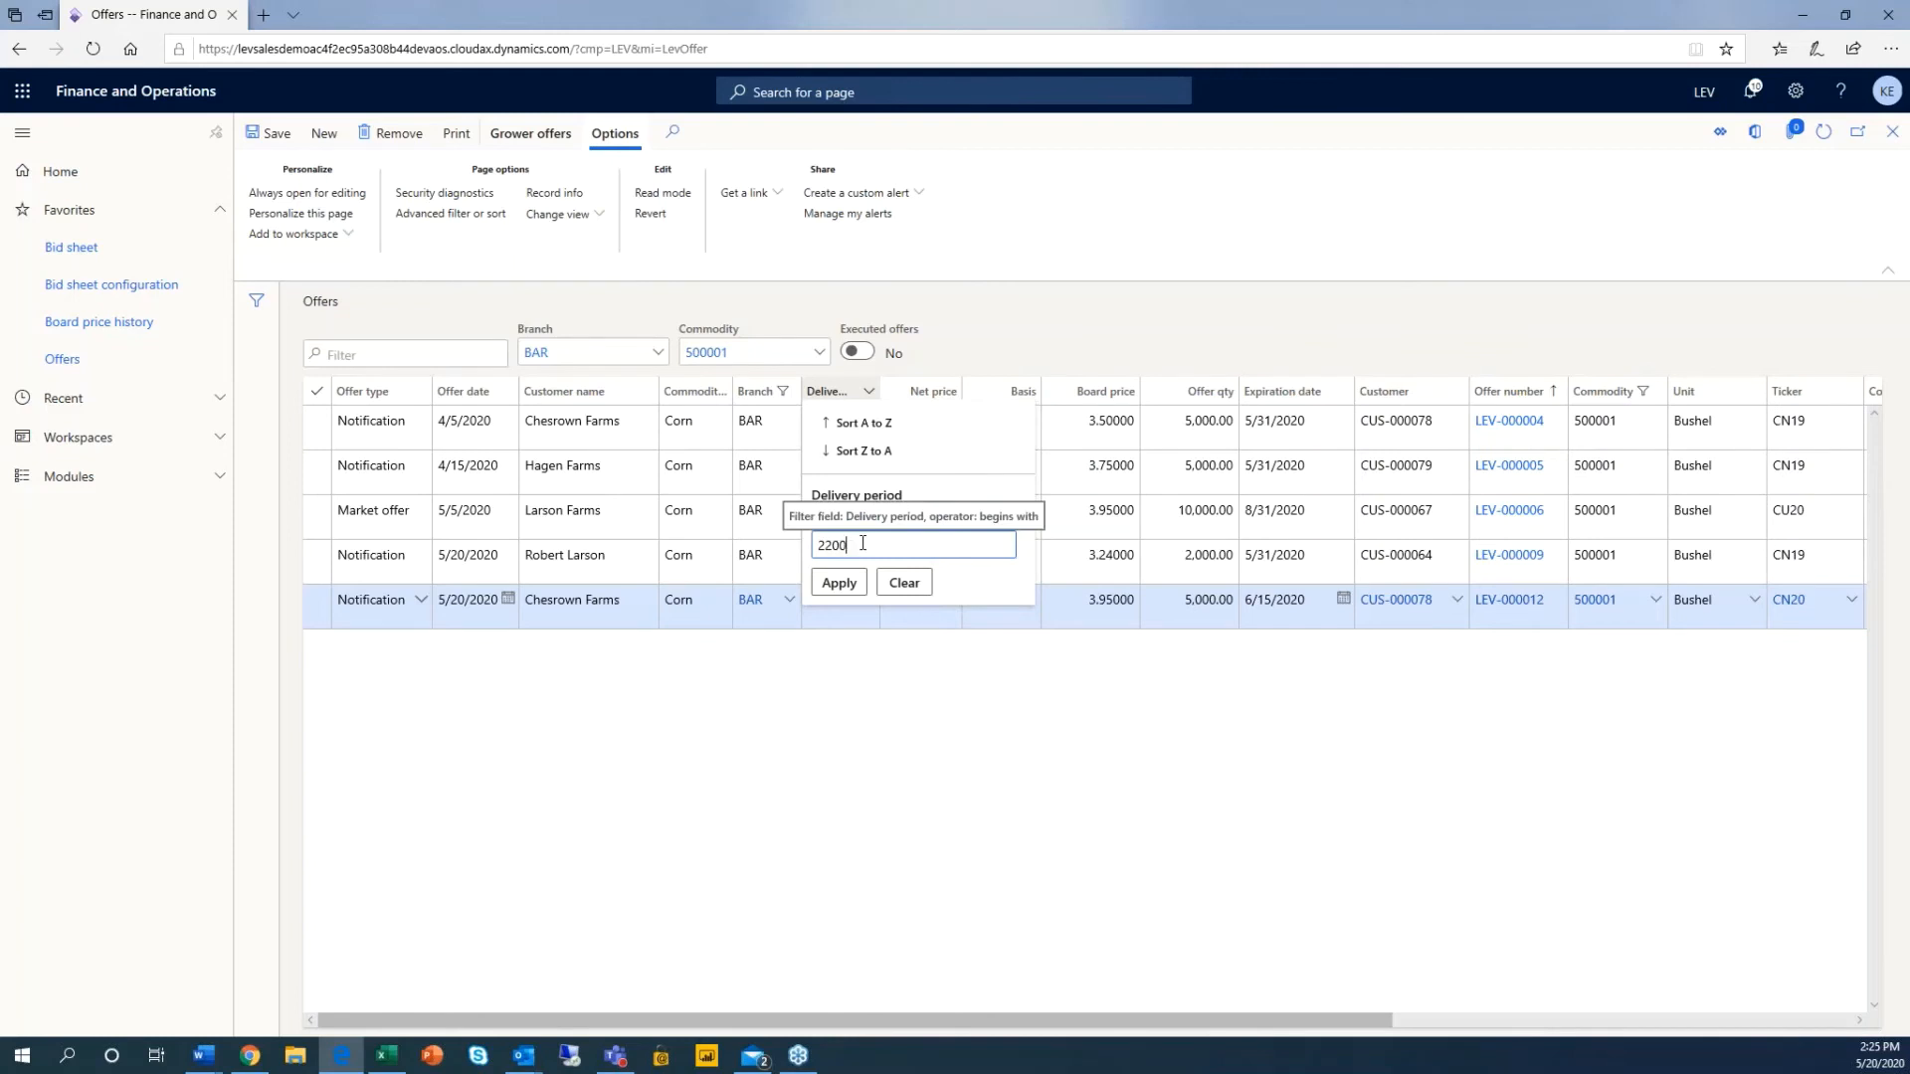
key("BackSpace")
key("BackSpace")
key("BackSpace")
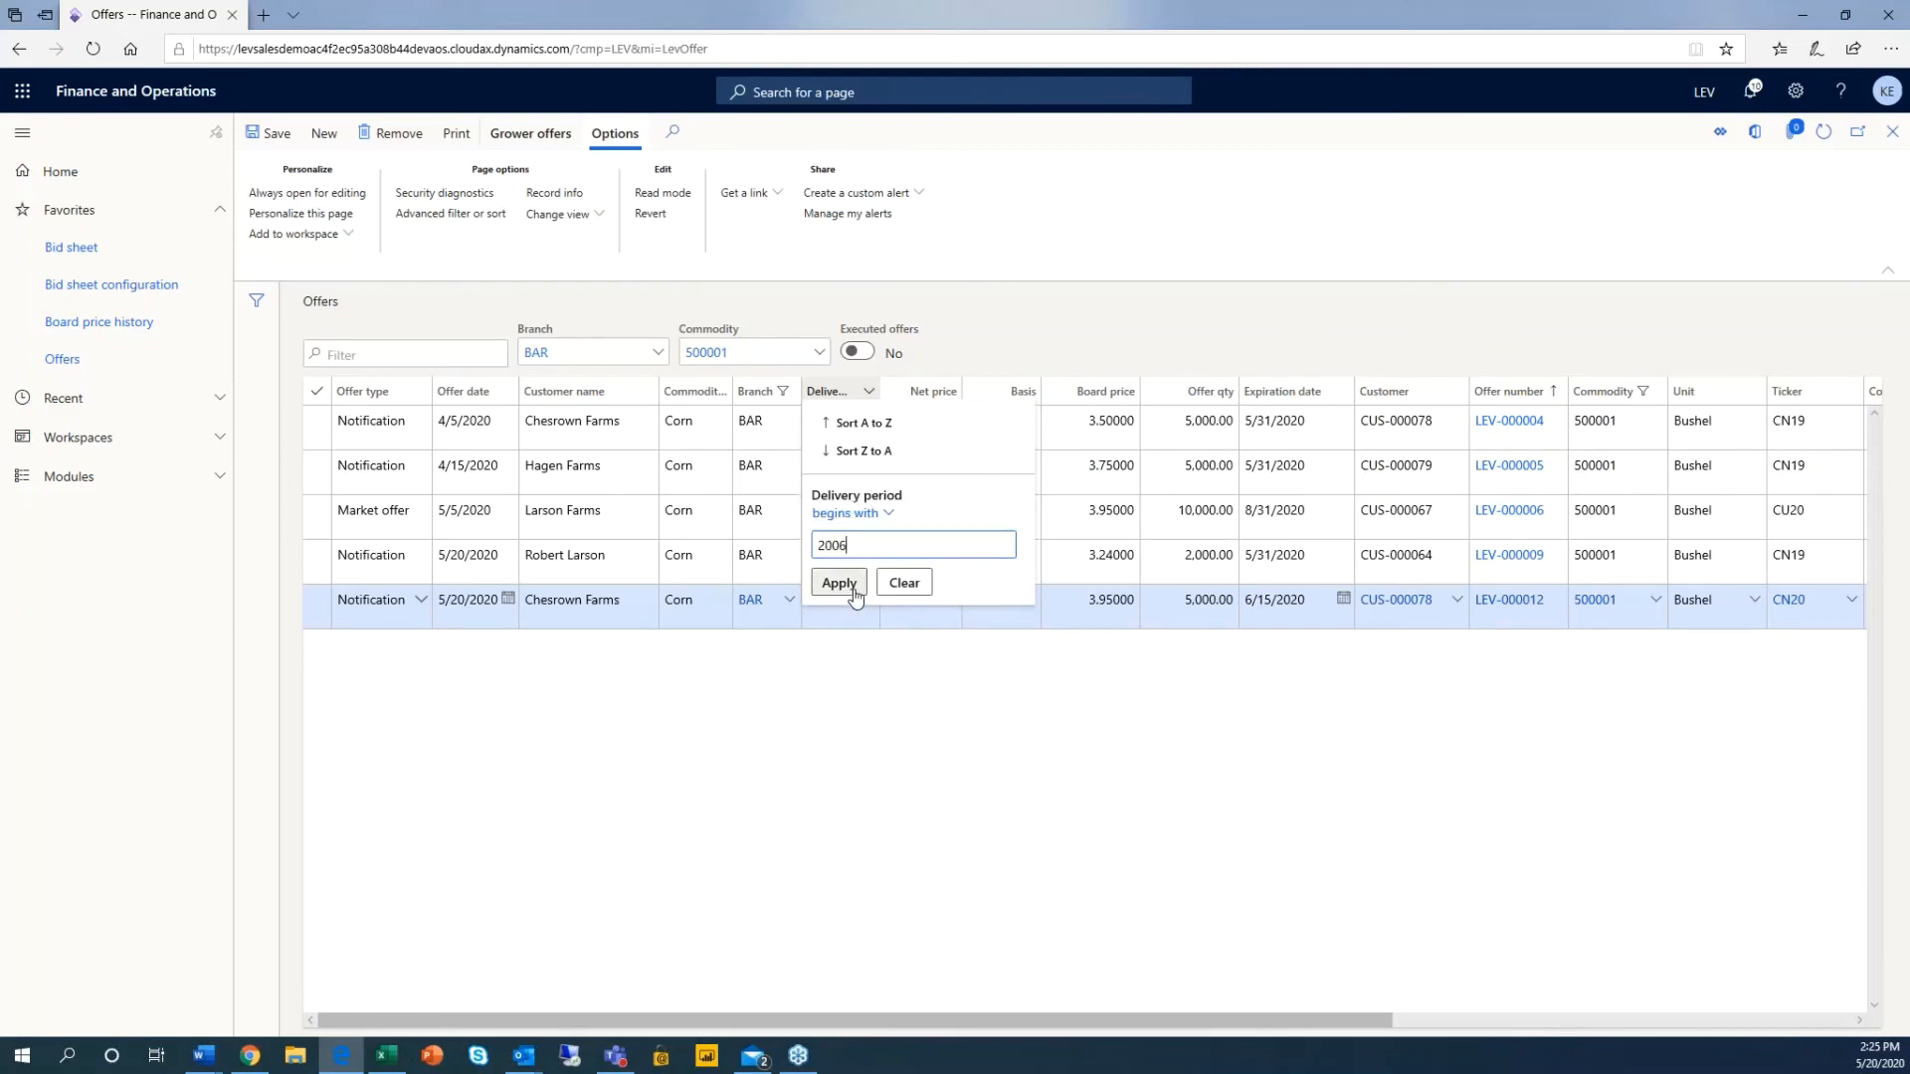
left_click(858, 583)
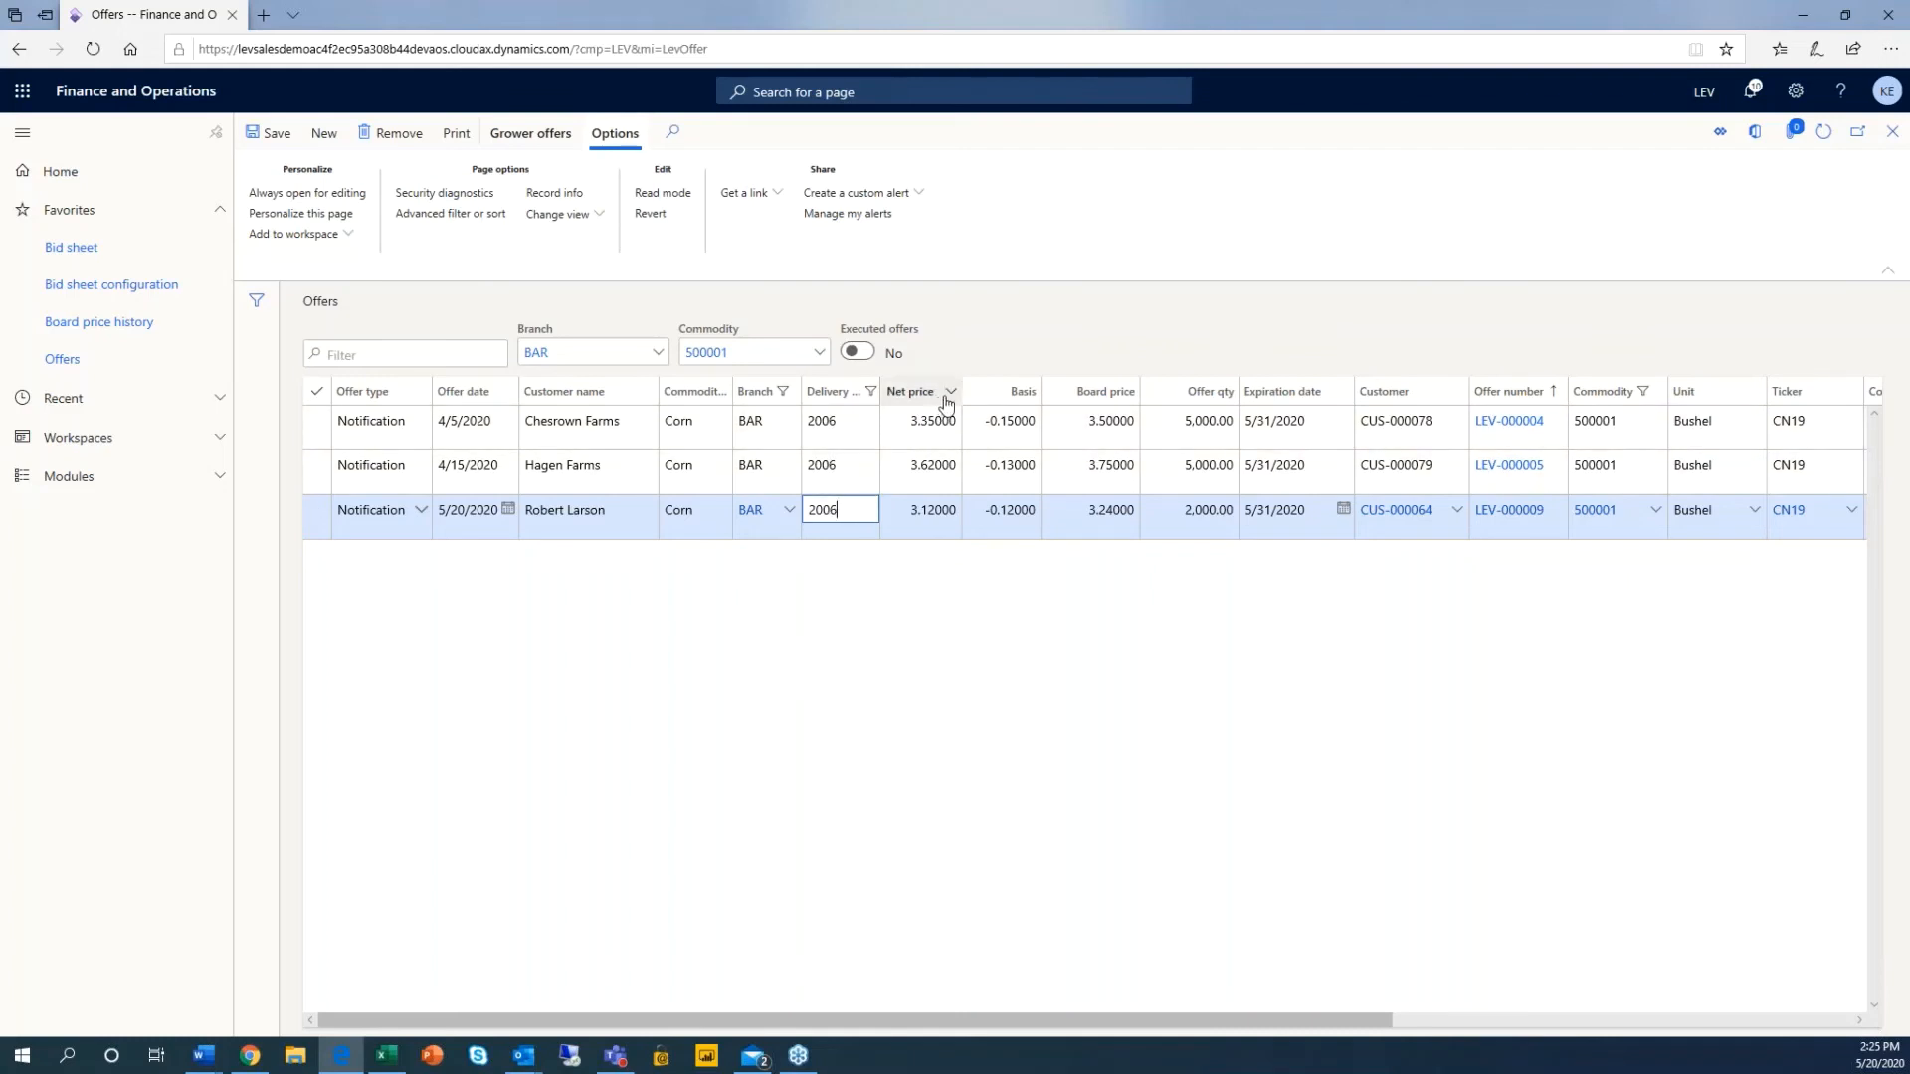
Step: Sort the filtered offers by net price from smallest to largest
key("Tab")
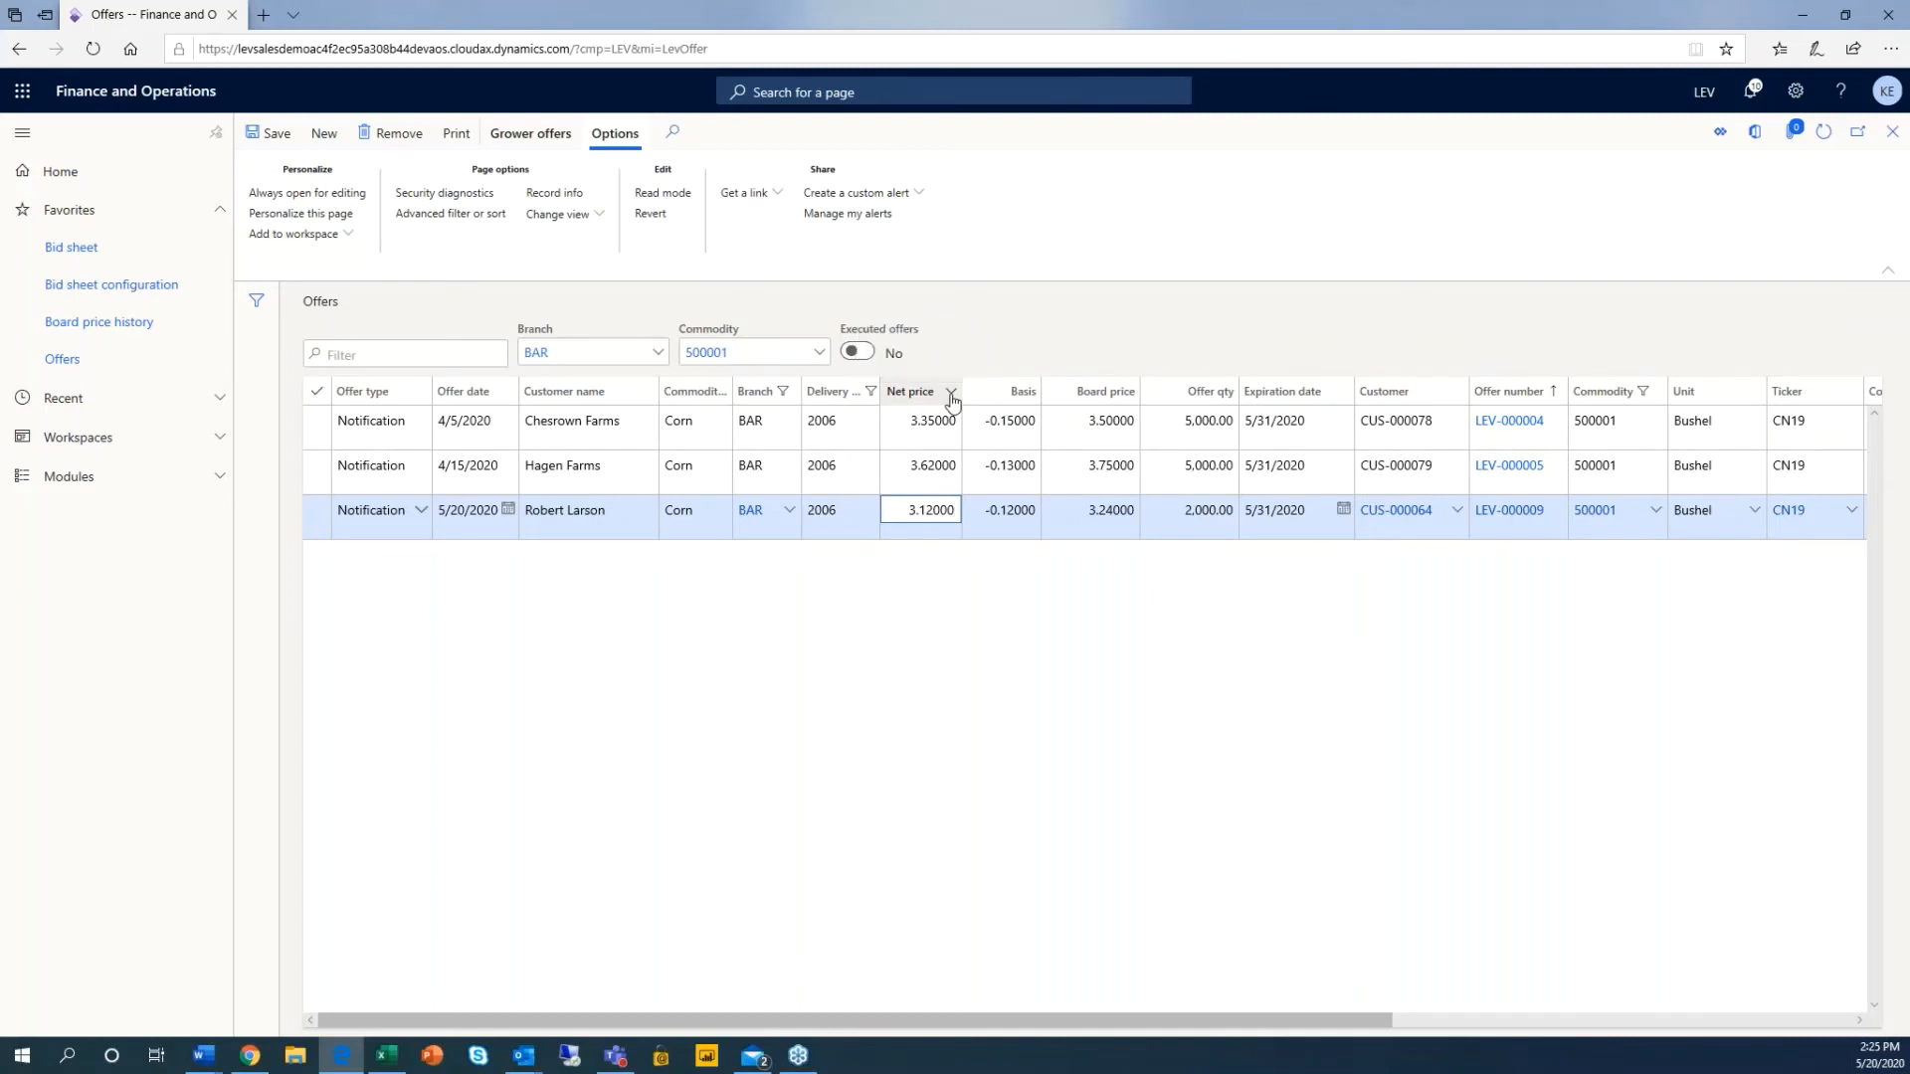
left_click(951, 395)
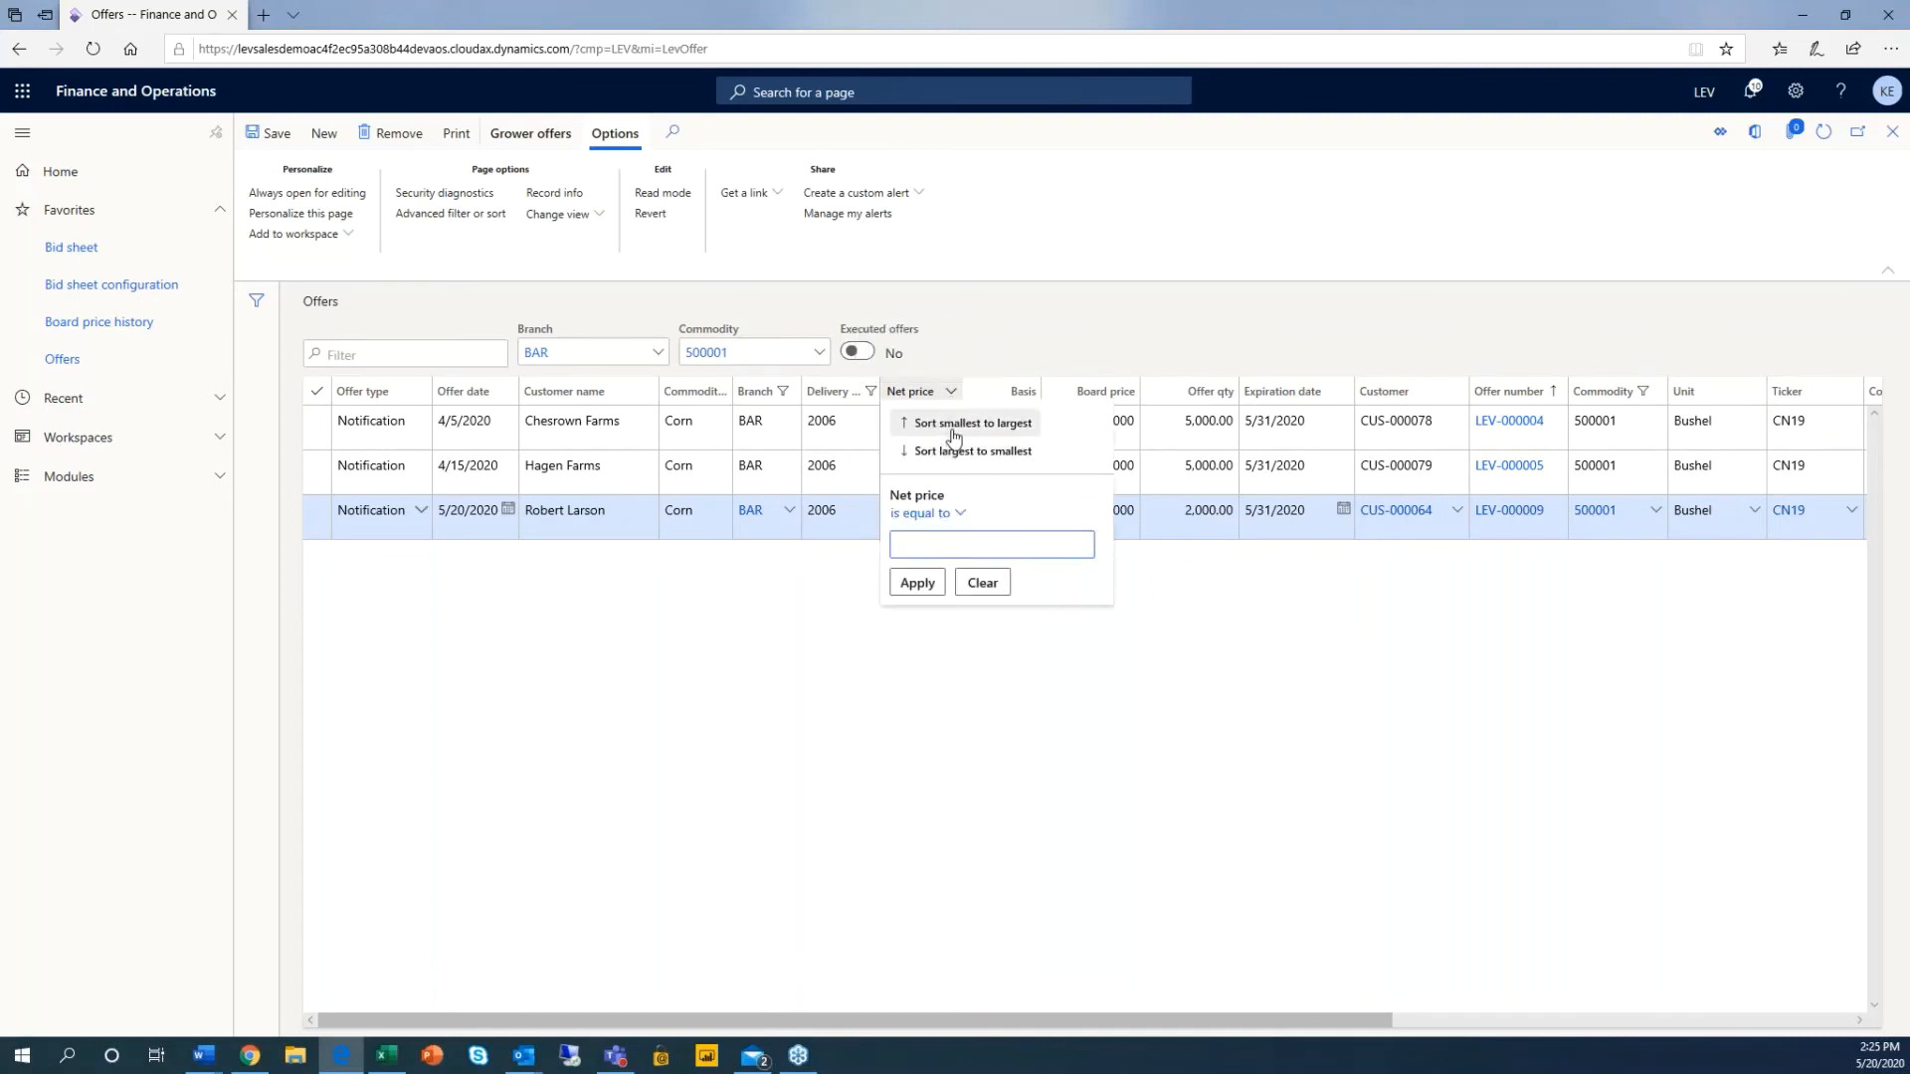
left_click(952, 428)
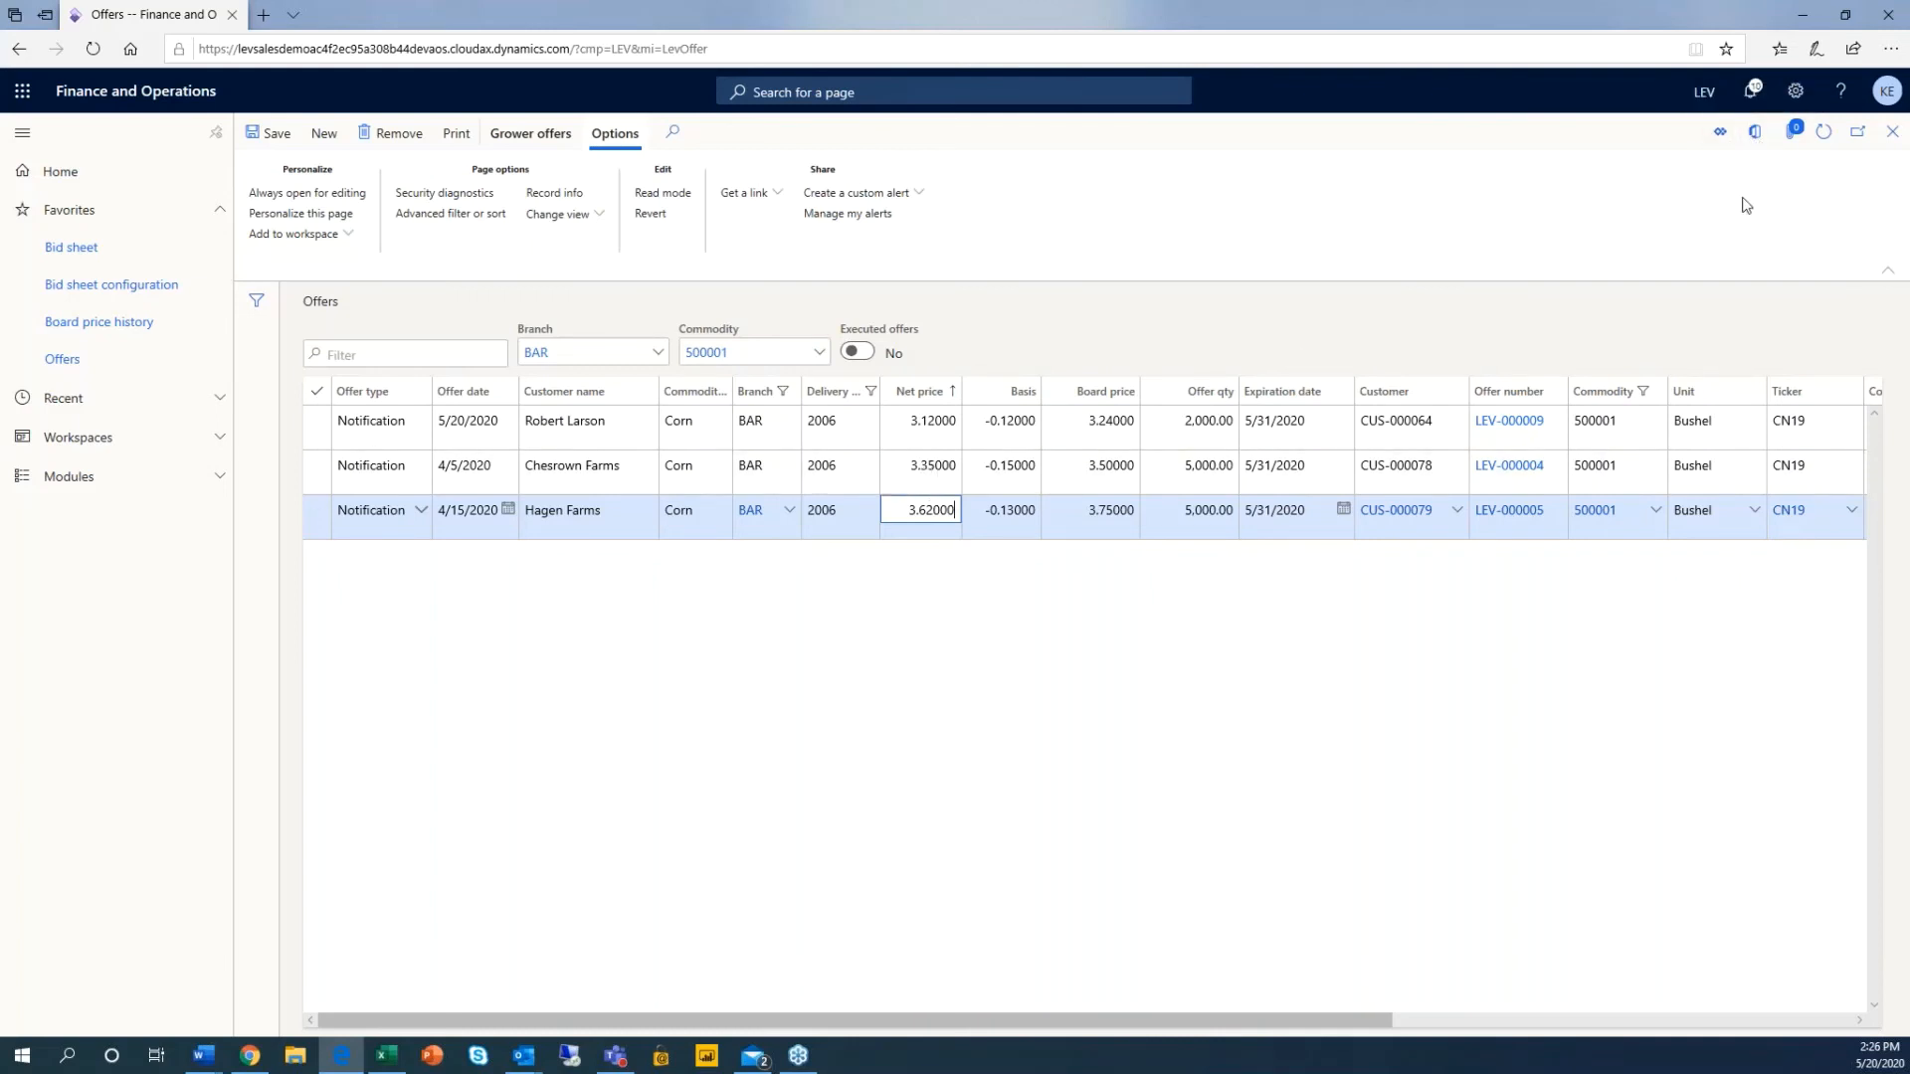
Step: Check the Excel export options, view the offer type filter choices in the exported Excel workbook, and return to the Offers list
left_click(1751, 145)
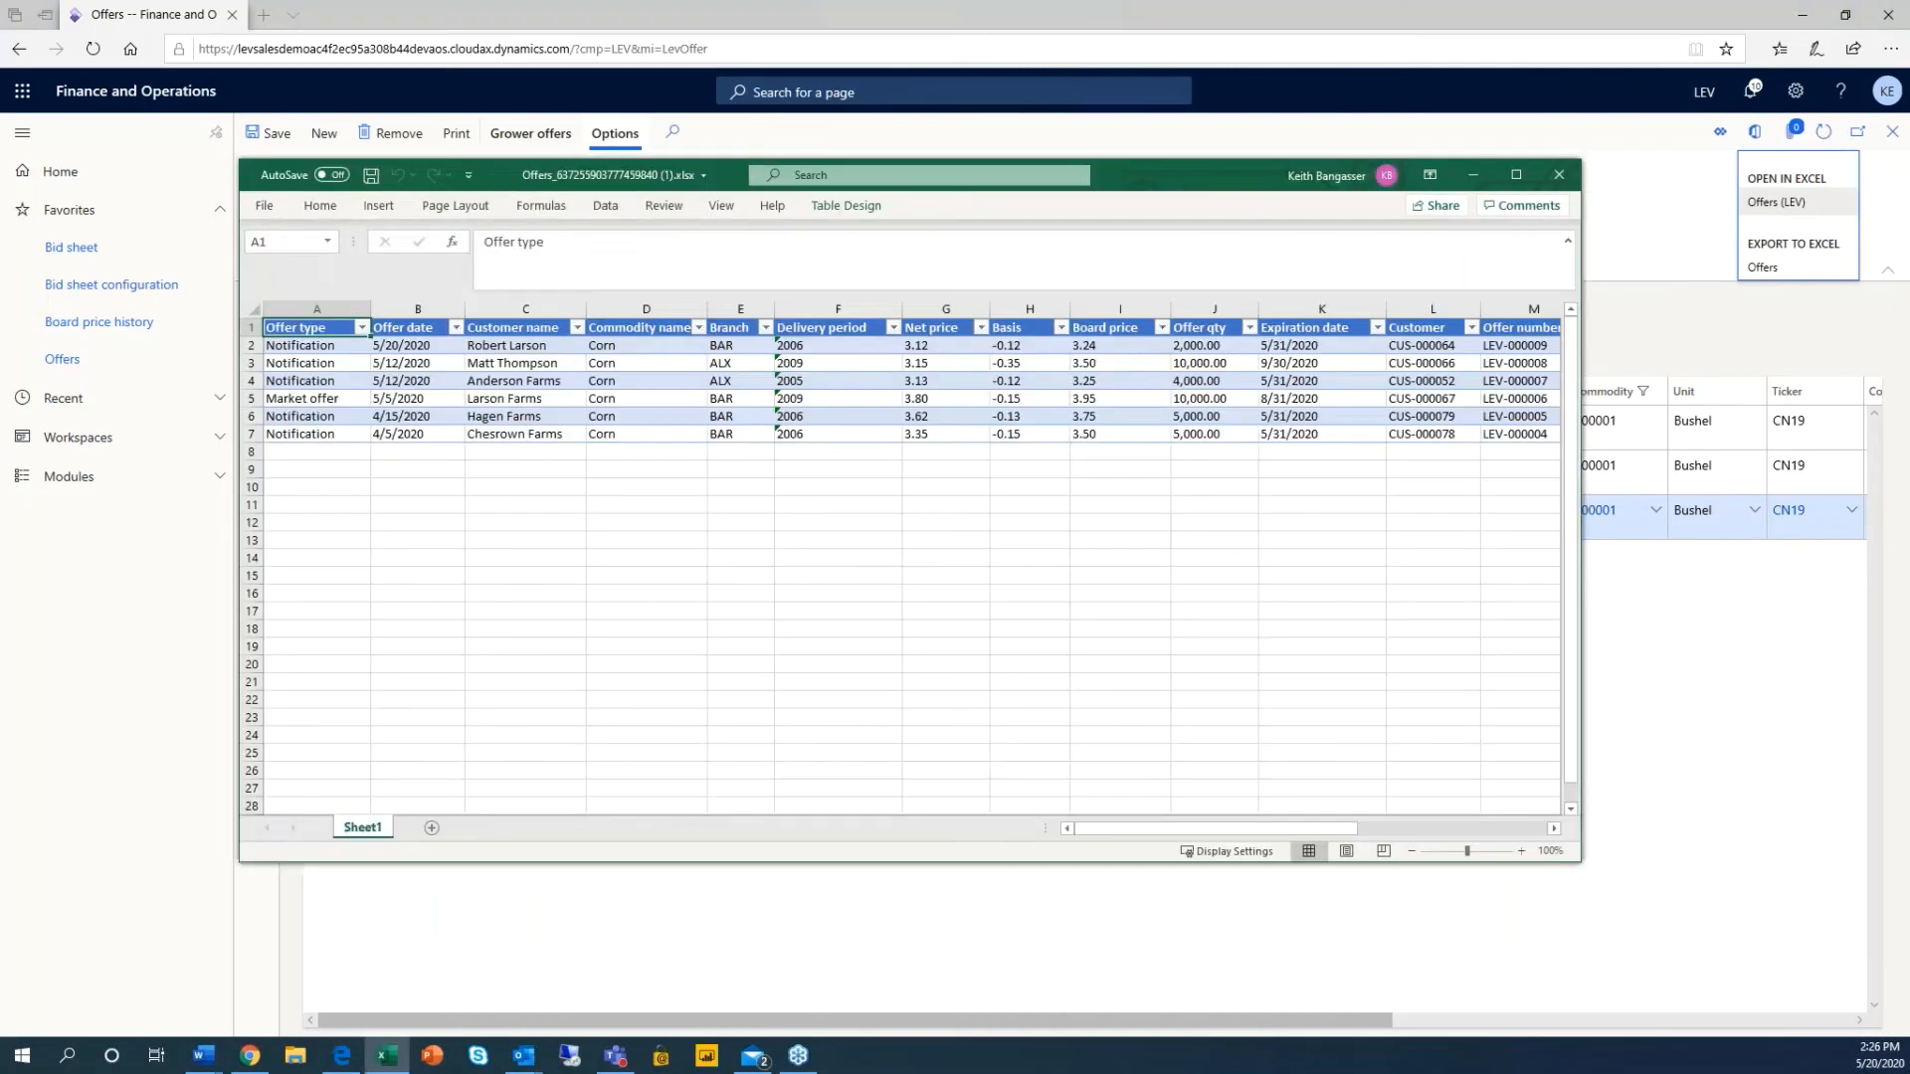
left_click(362, 330)
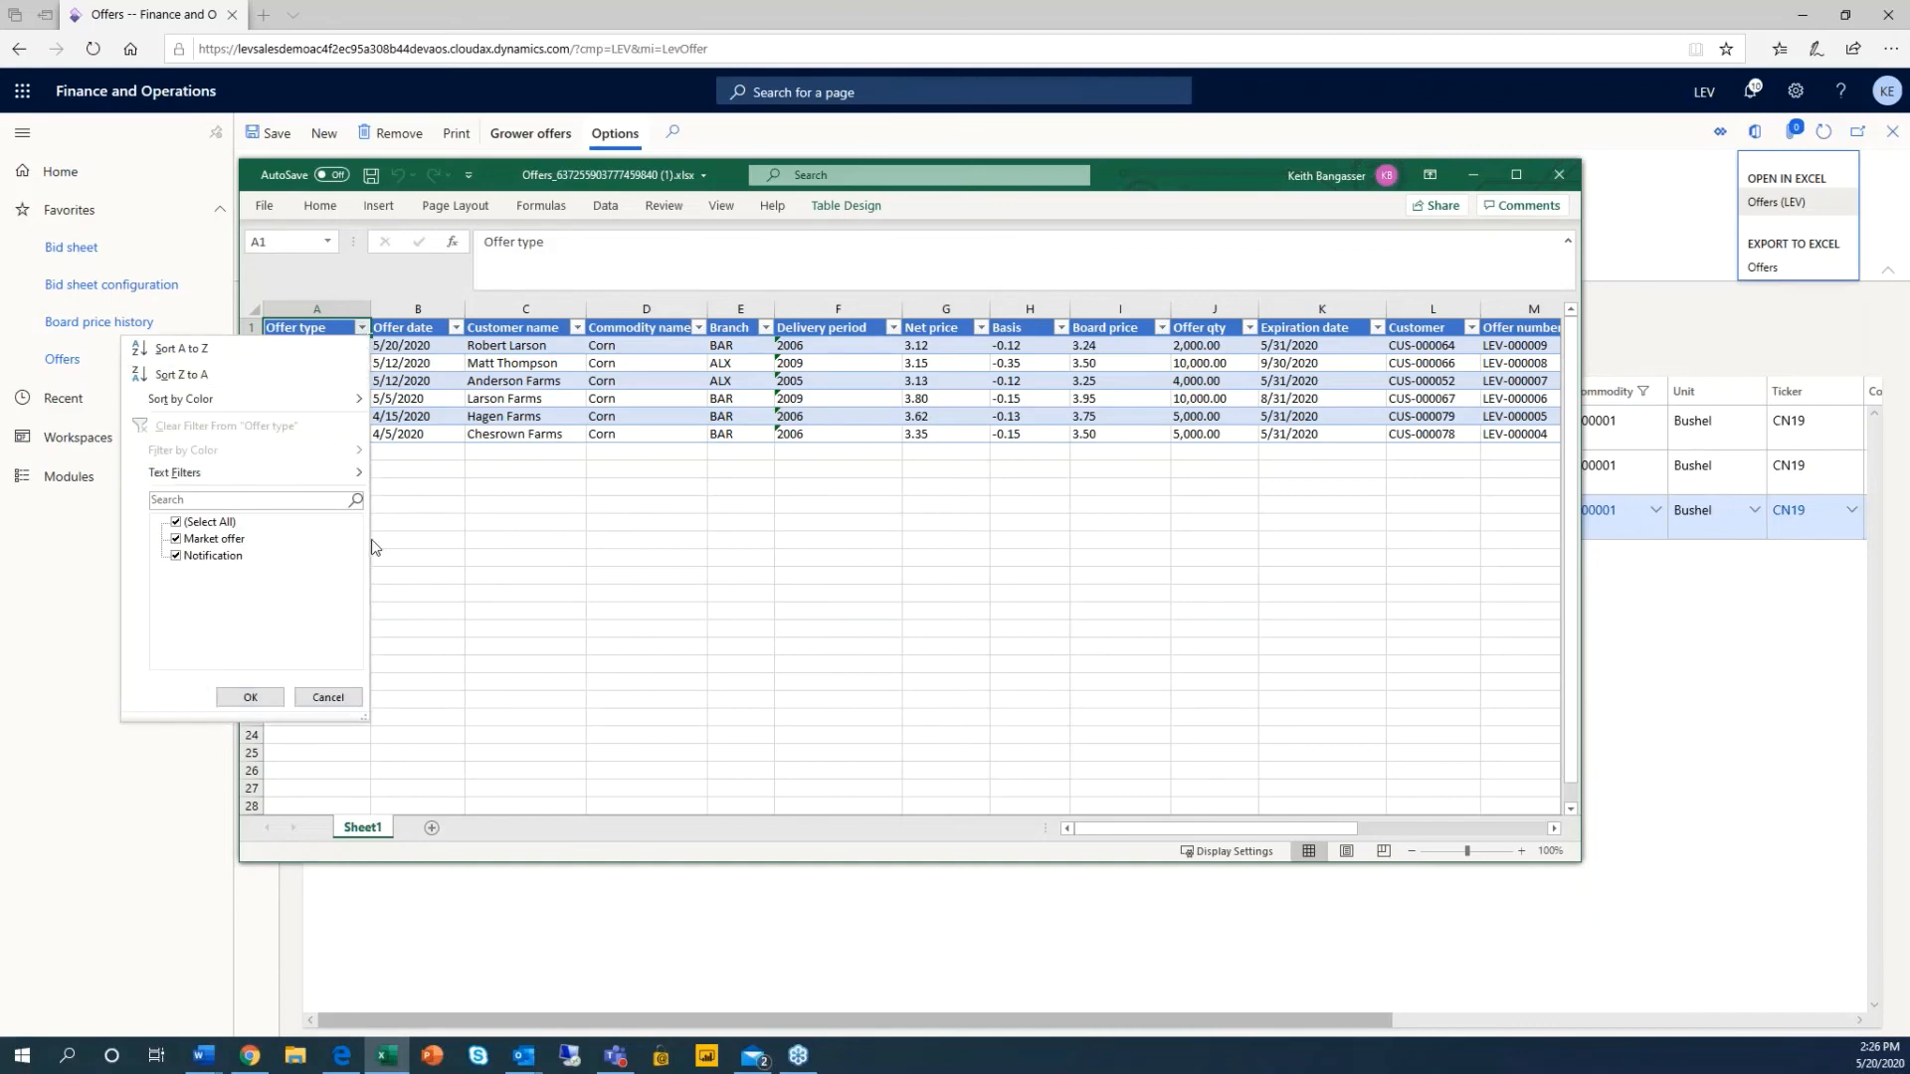
left_click(328, 697)
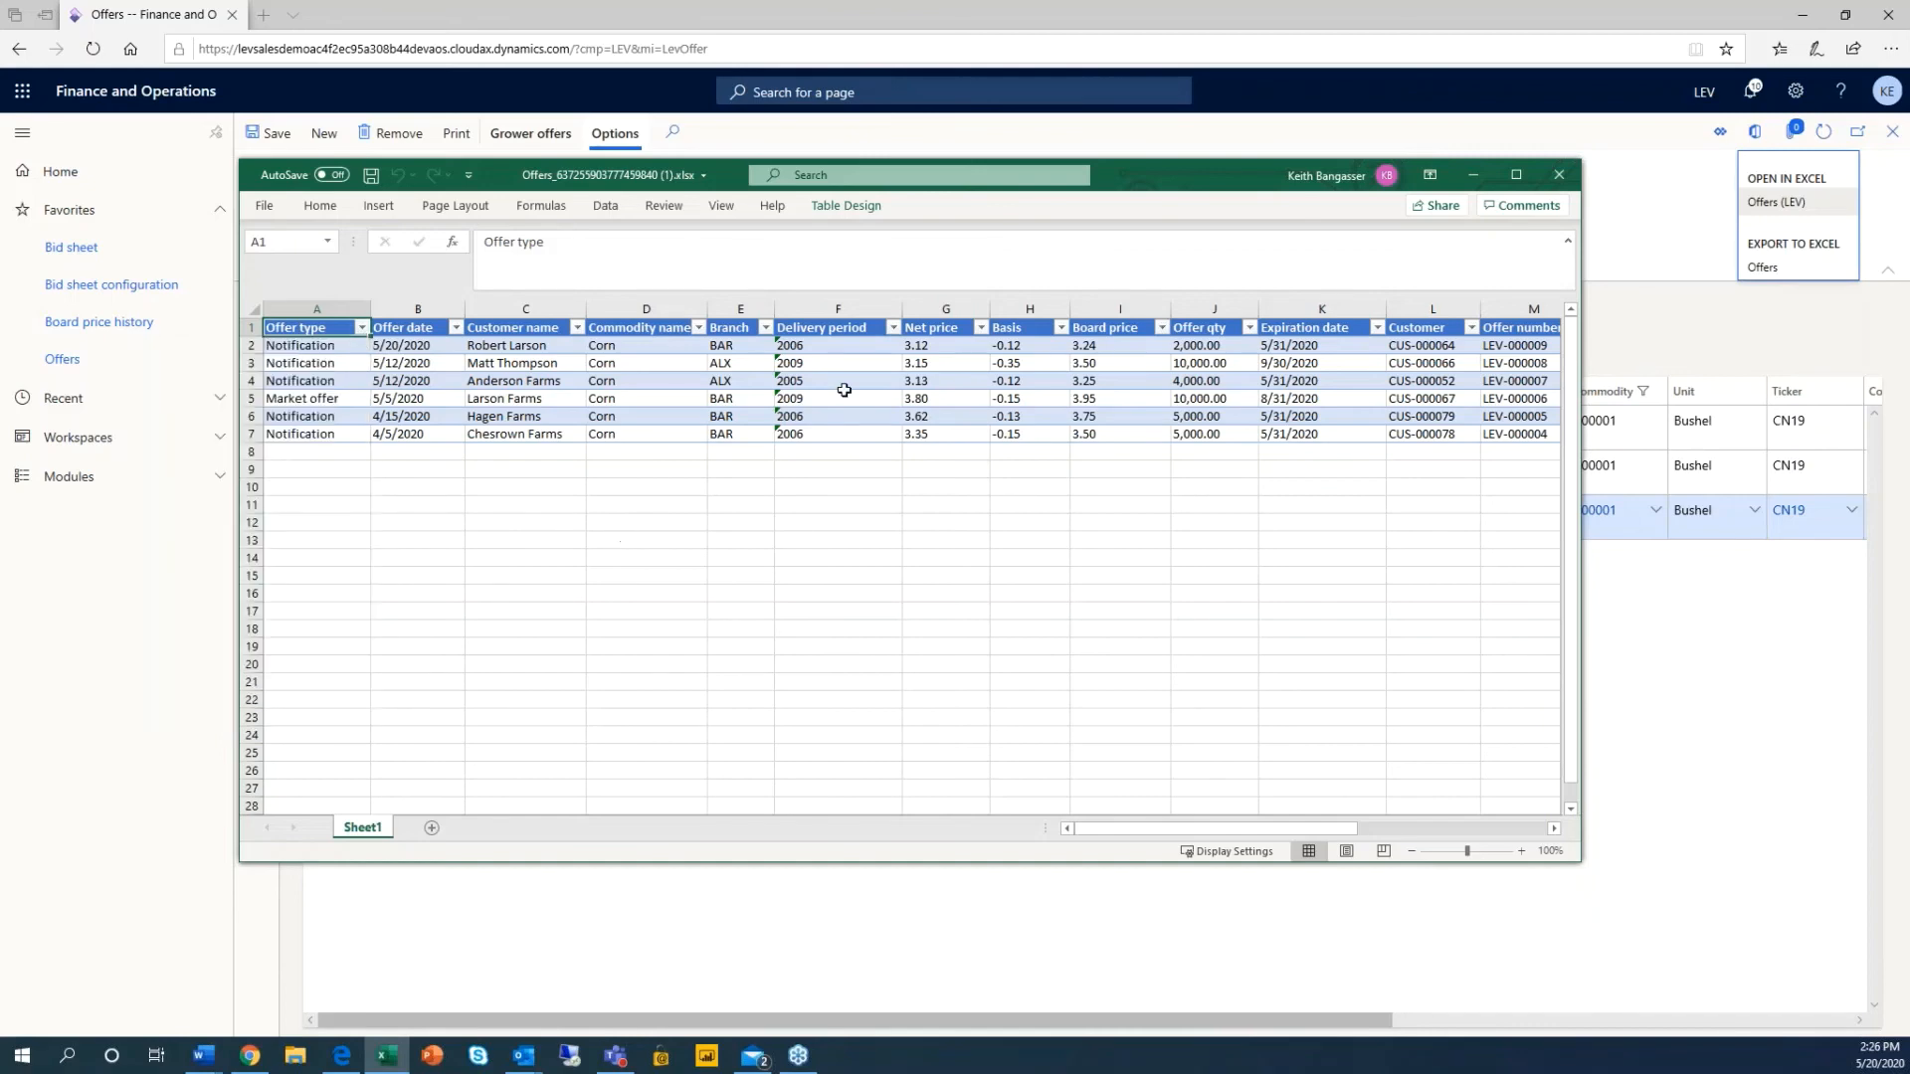
left_click(1473, 176)
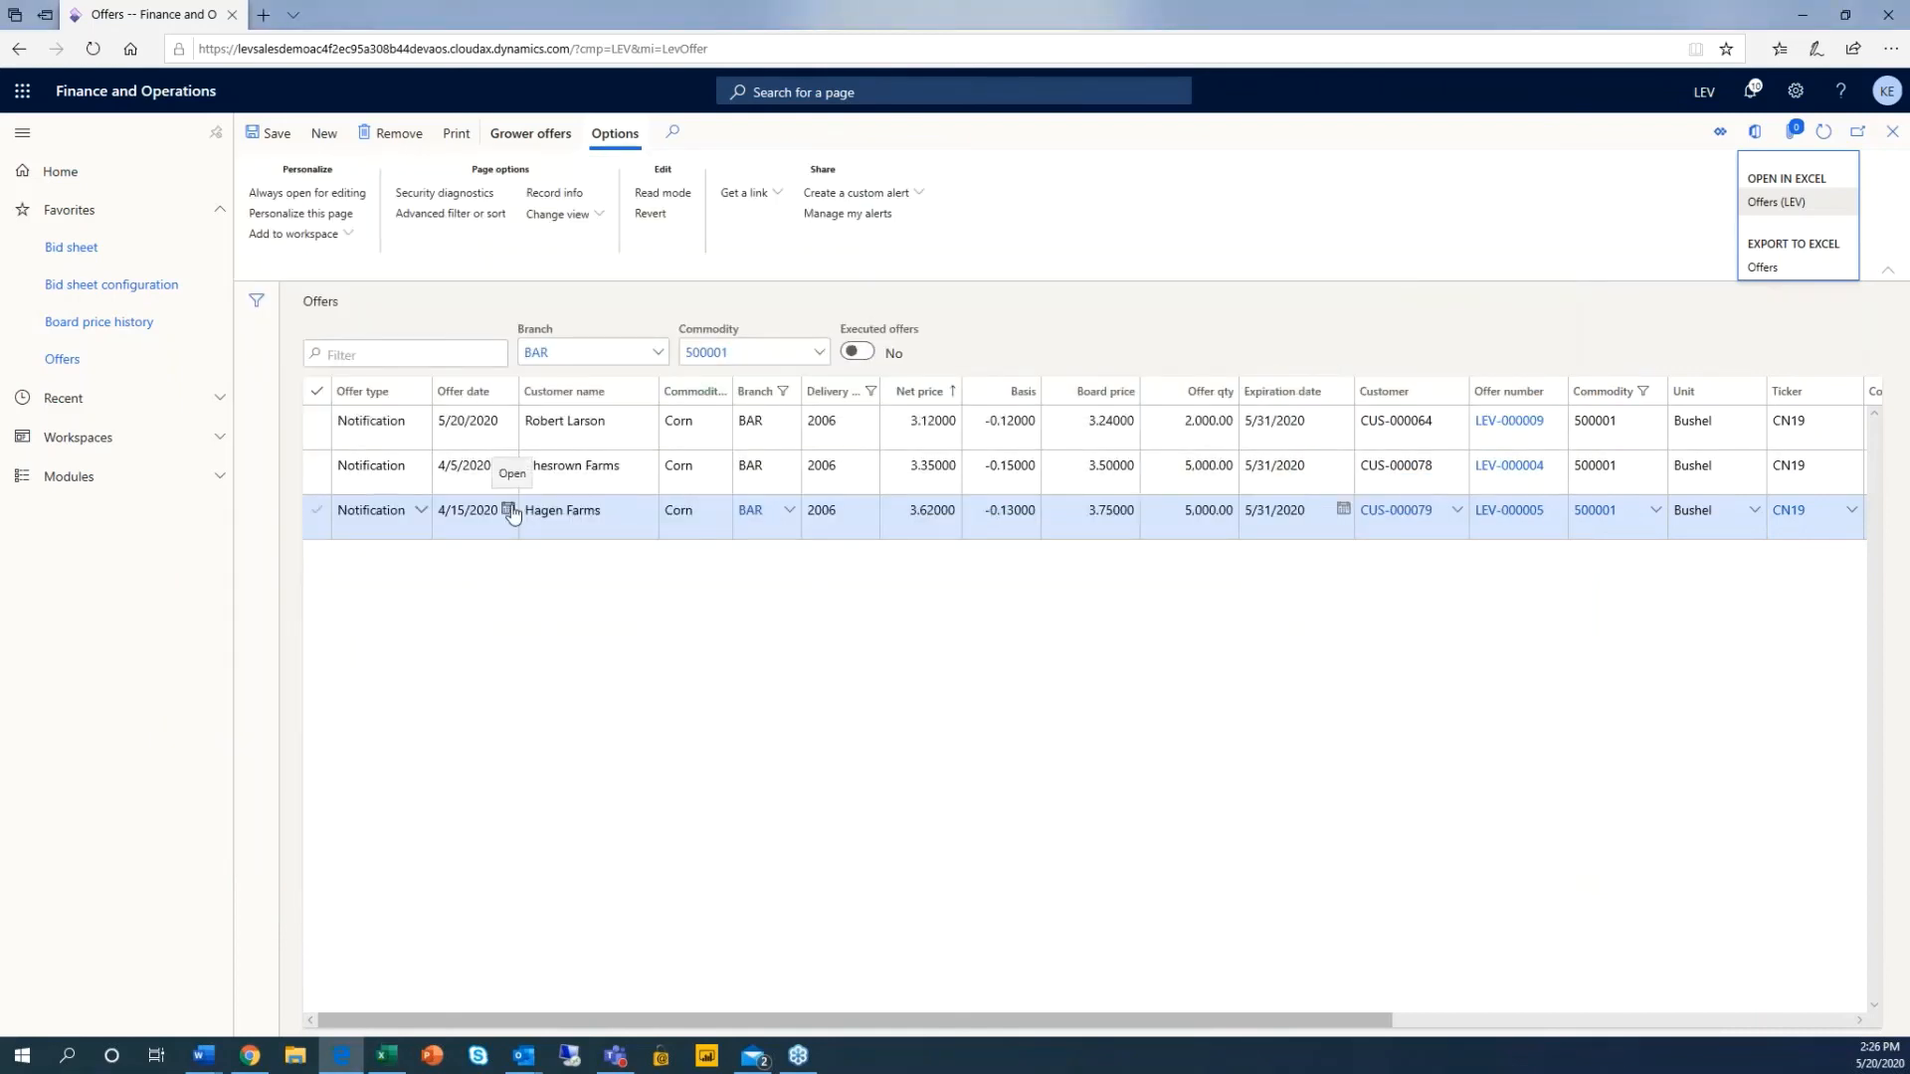
Step: Select the offer dated 5/20/2020 with the lowest net price and show the grower offer actions
left_click(318, 431)
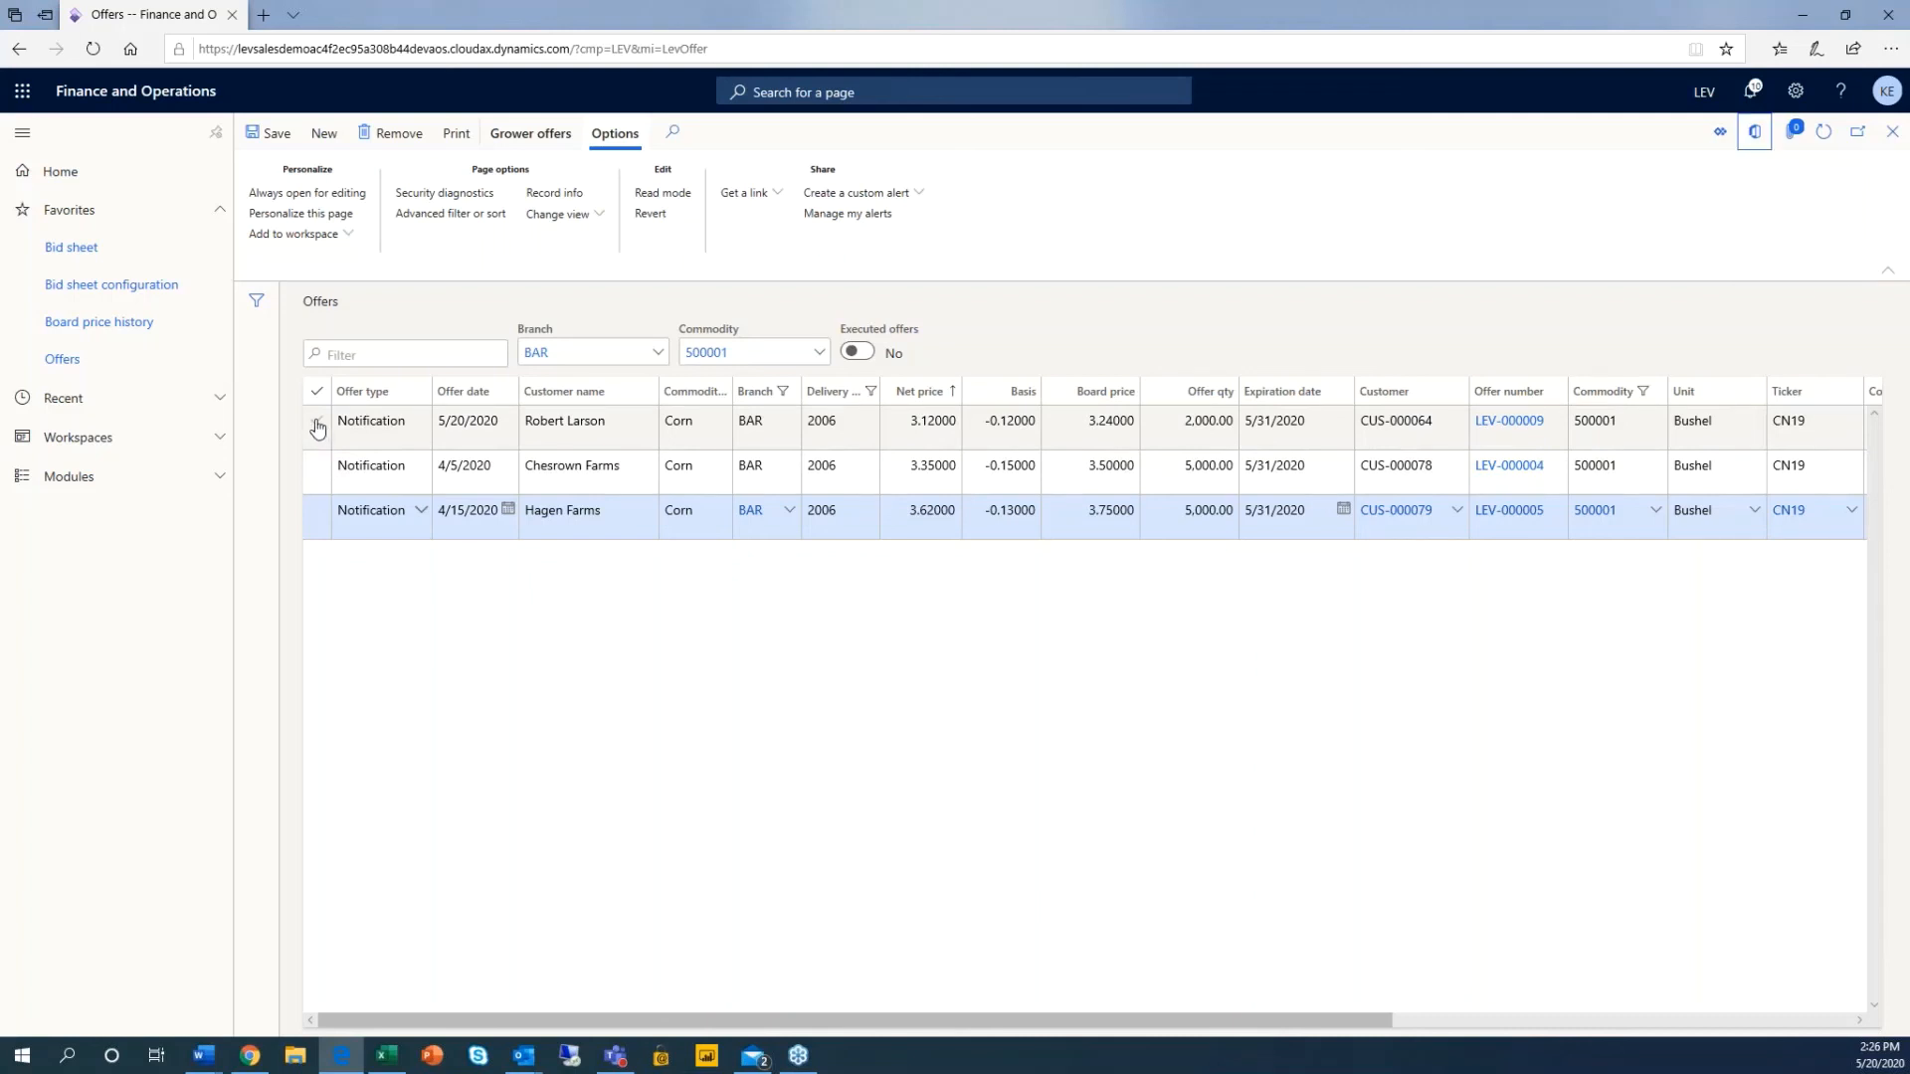
left_click(318, 431)
left_click(530, 133)
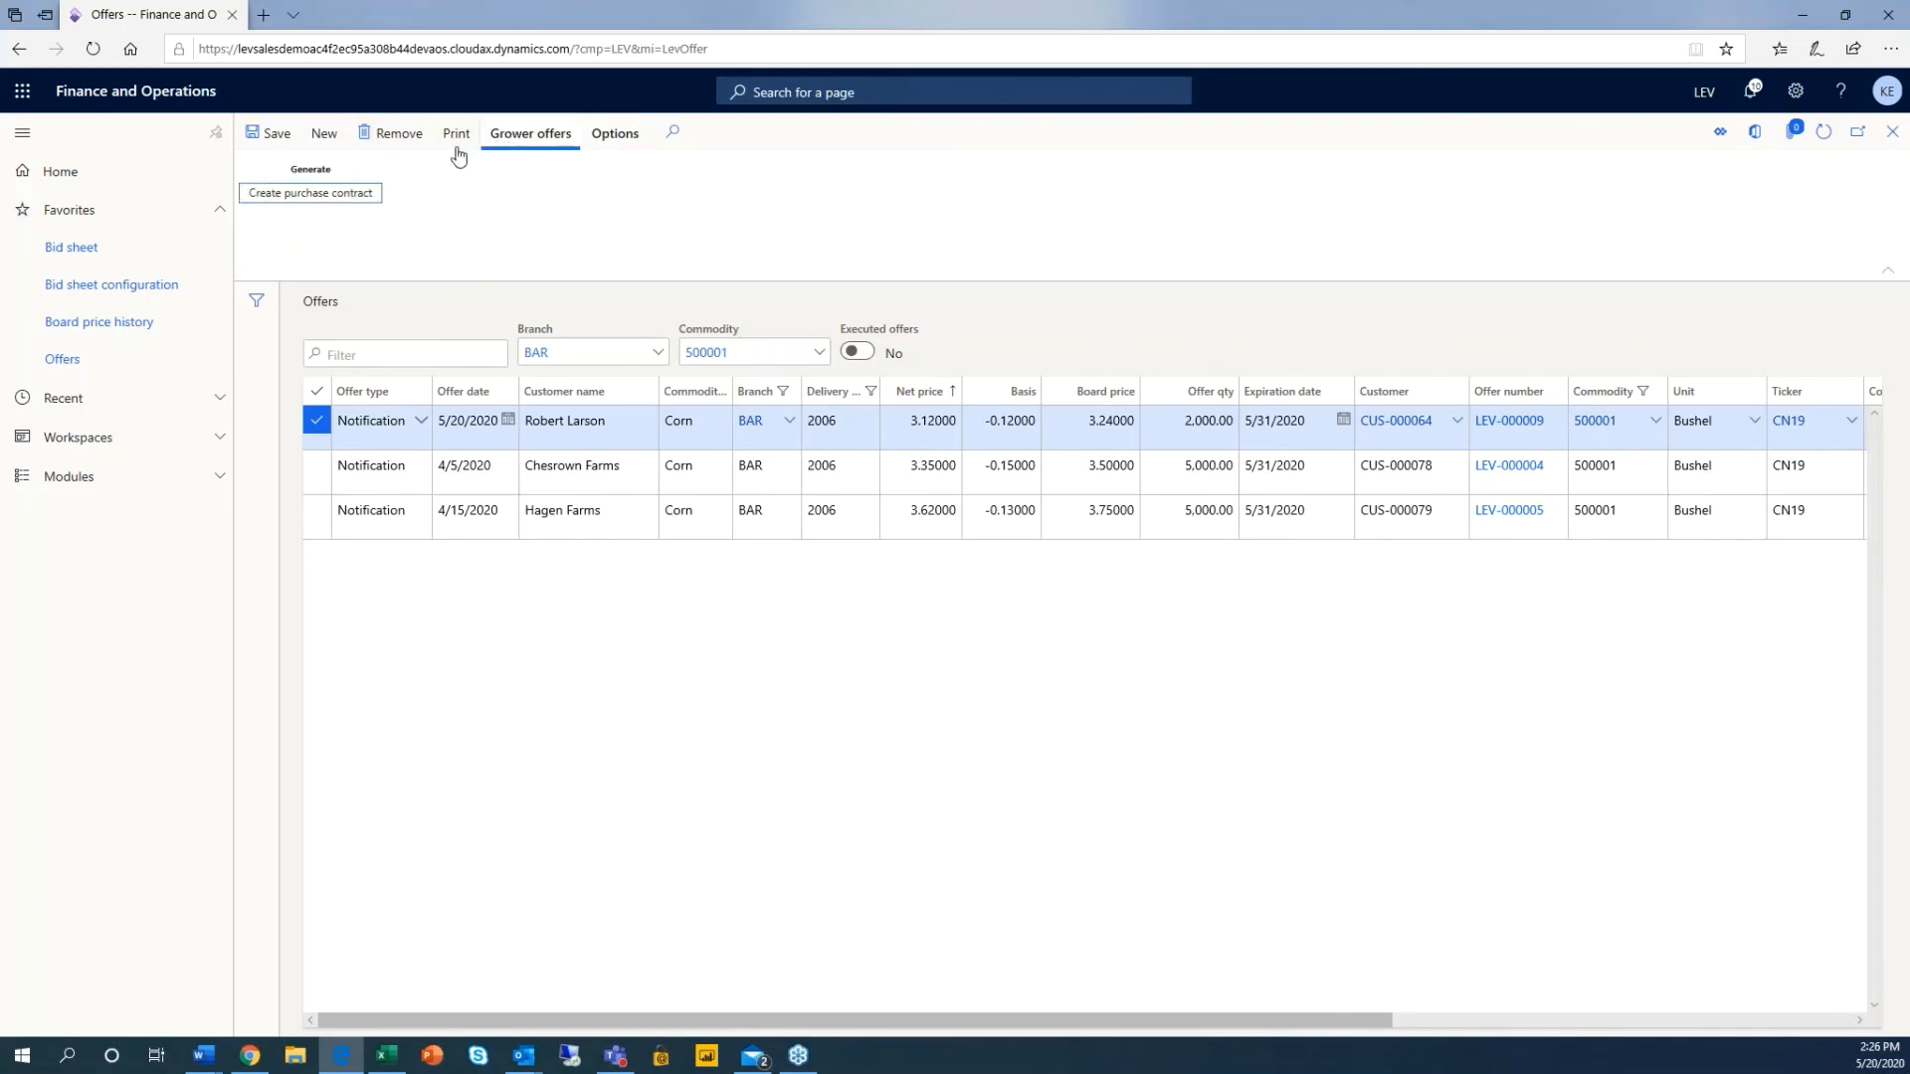